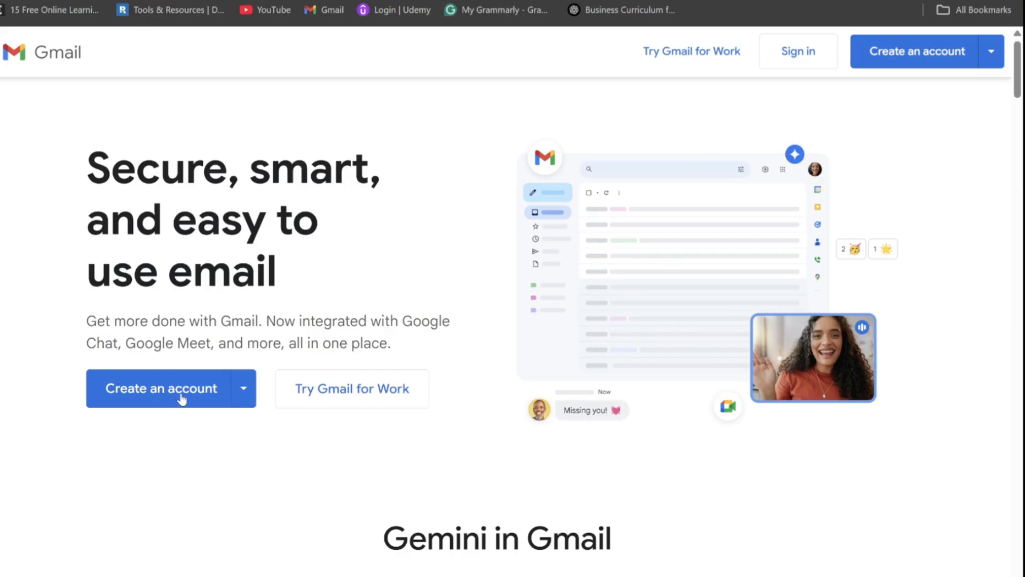
Step: Start a personal-use Google account, enter the first name, and continue
{"action": "left_click", "coordinate": [243, 390]}
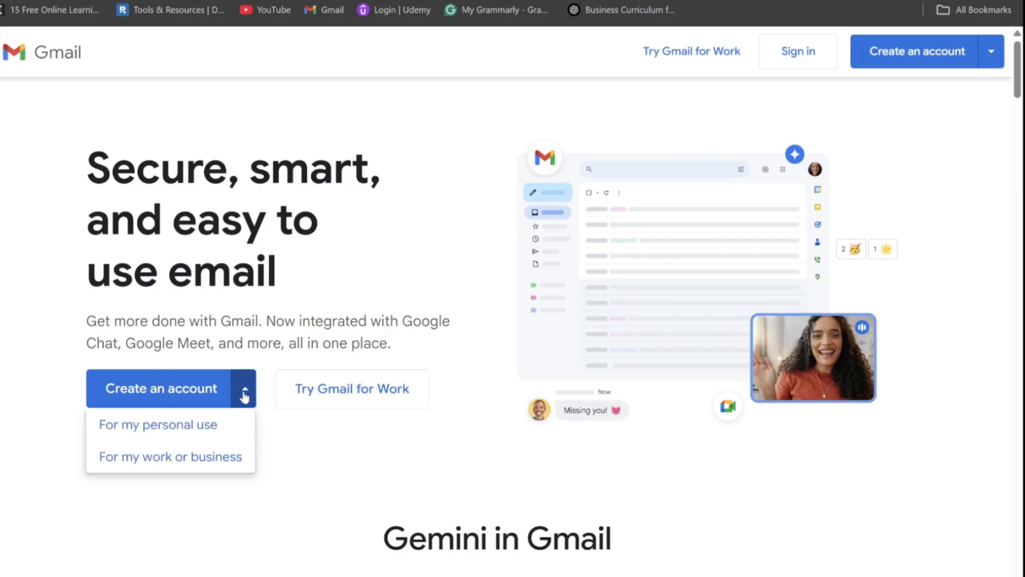
{"action": "left_click", "coordinate": [185, 430]}
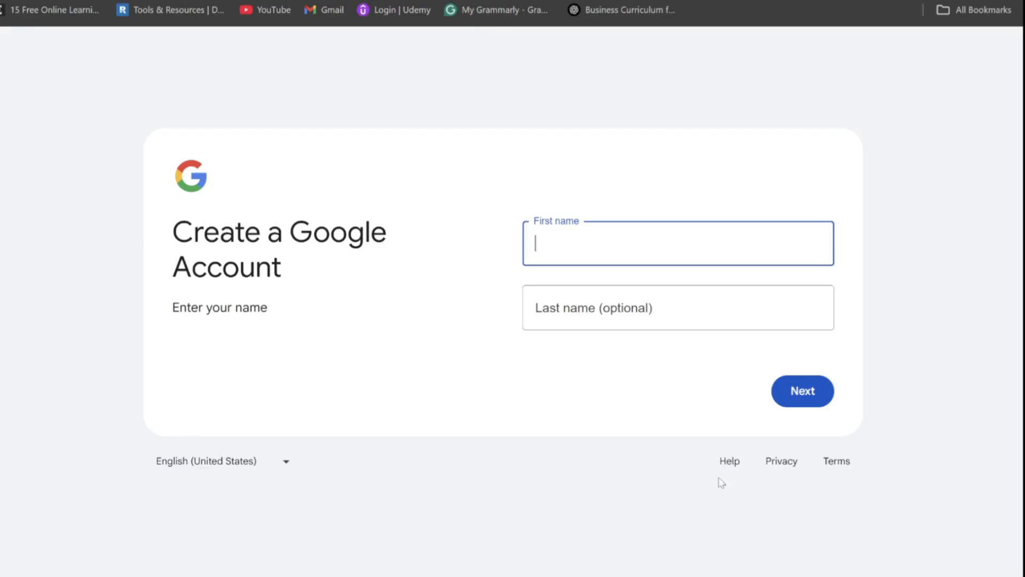
{"action": "type", "text": "Anna"}
{"action": "left_click", "coordinate": [836, 299]}
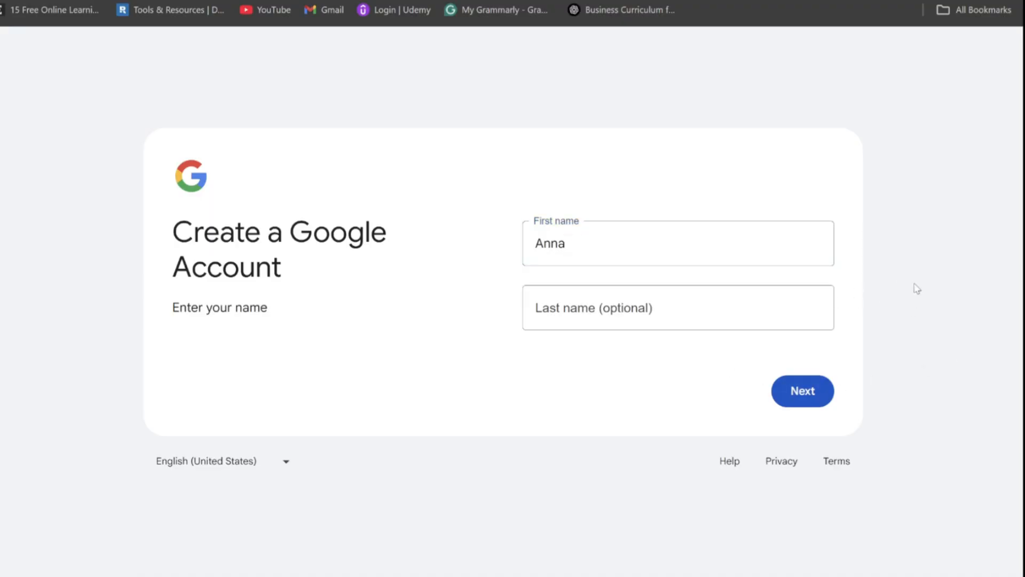
{"action": "left_click", "coordinate": [782, 393]}
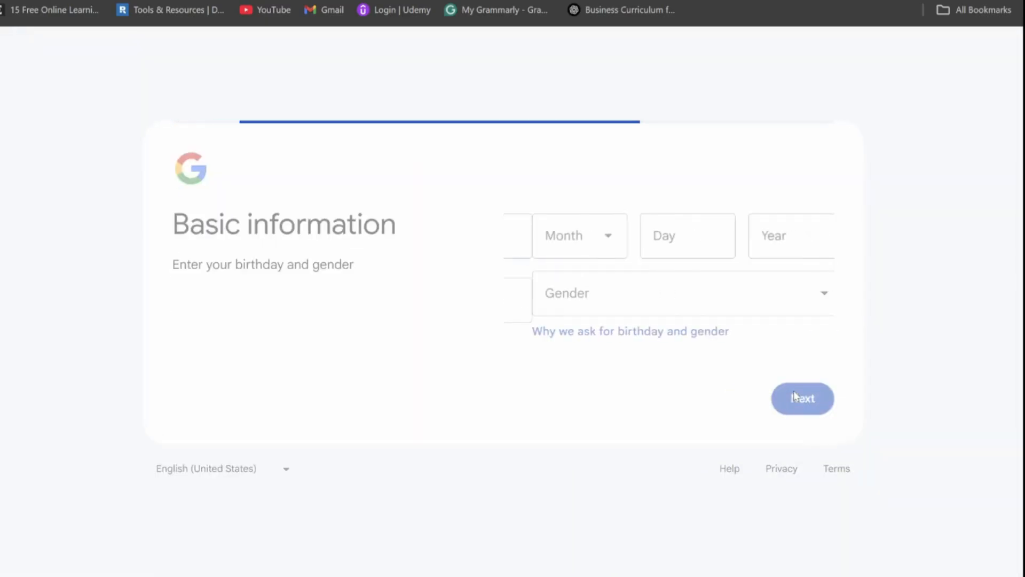
Step: Enter birthday January 01, 2000 and gender Female, then continue
{"action": "left_click", "coordinate": [607, 238]}
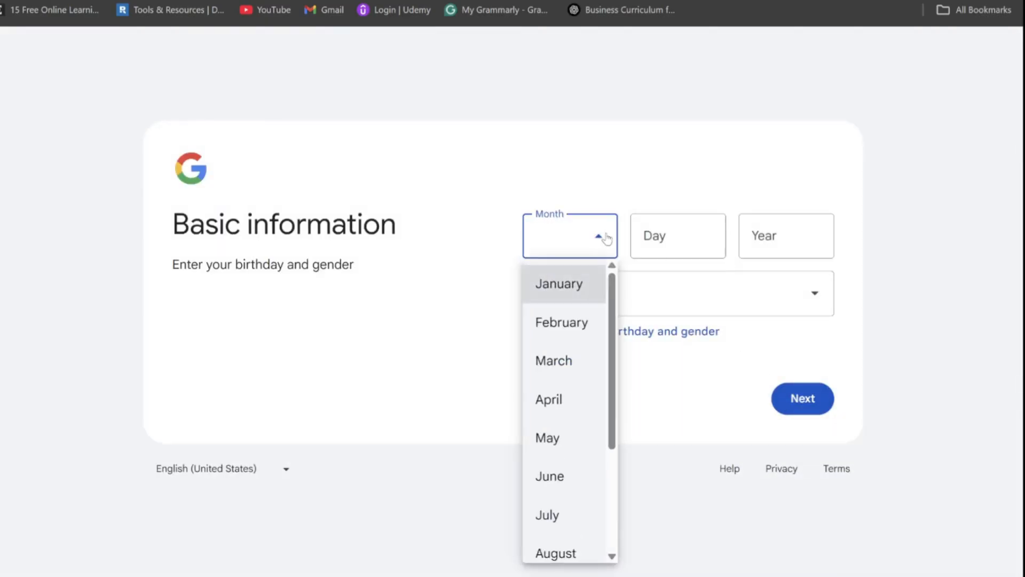
{"action": "left_click", "coordinate": [591, 273]}
{"action": "left_click", "coordinate": [675, 232]}
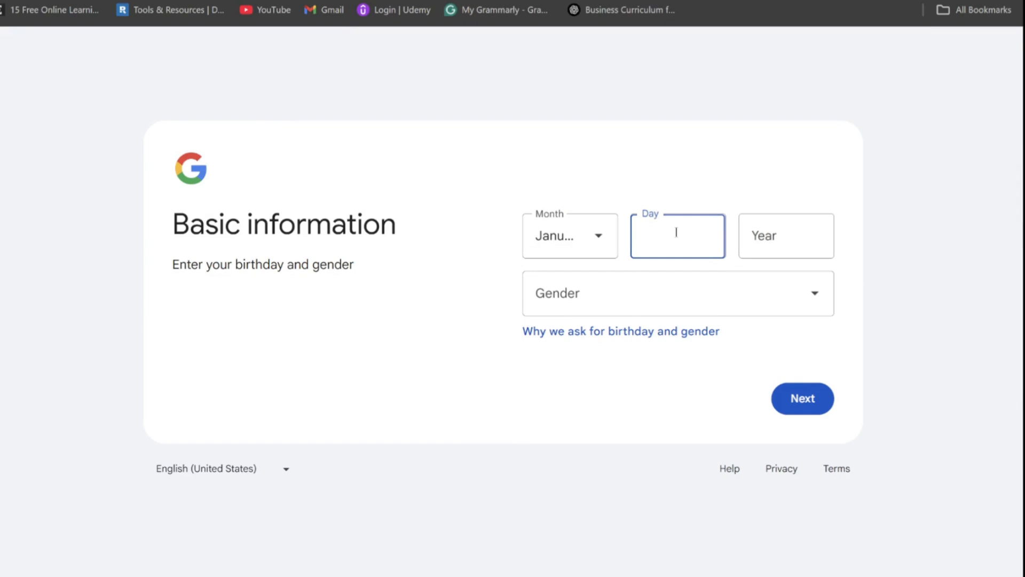
{"action": "type", "text": "01"}
{"action": "left_click", "coordinate": [771, 224]}
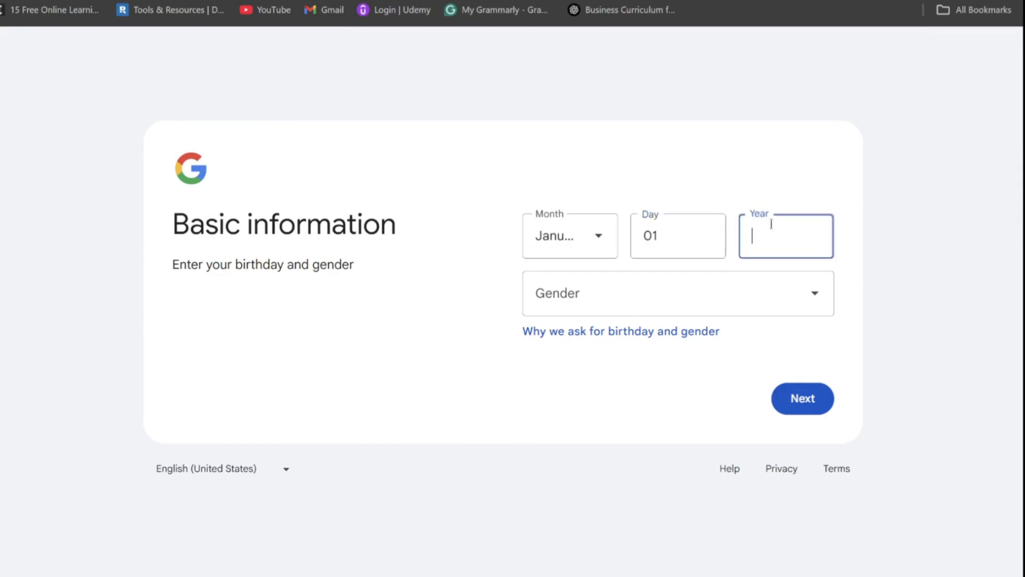
{"action": "type", "text": "0"}
{"action": "key", "text": "BackSpace"}
{"action": "type", "text": "2000"}
{"action": "left_click", "coordinate": [710, 312]}
{"action": "left_click", "coordinate": [591, 358]}
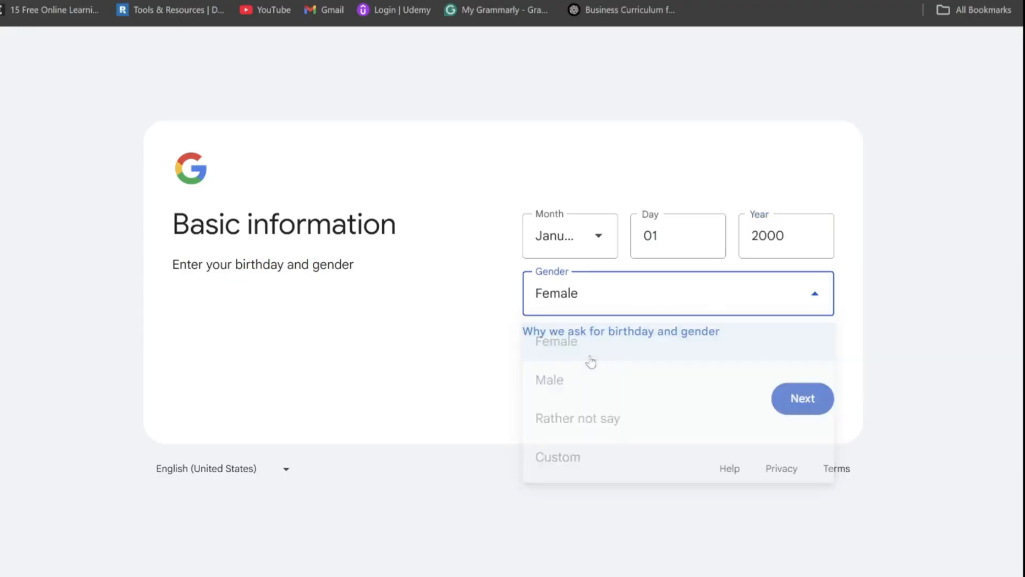
{"action": "left_click", "coordinate": [819, 407]}
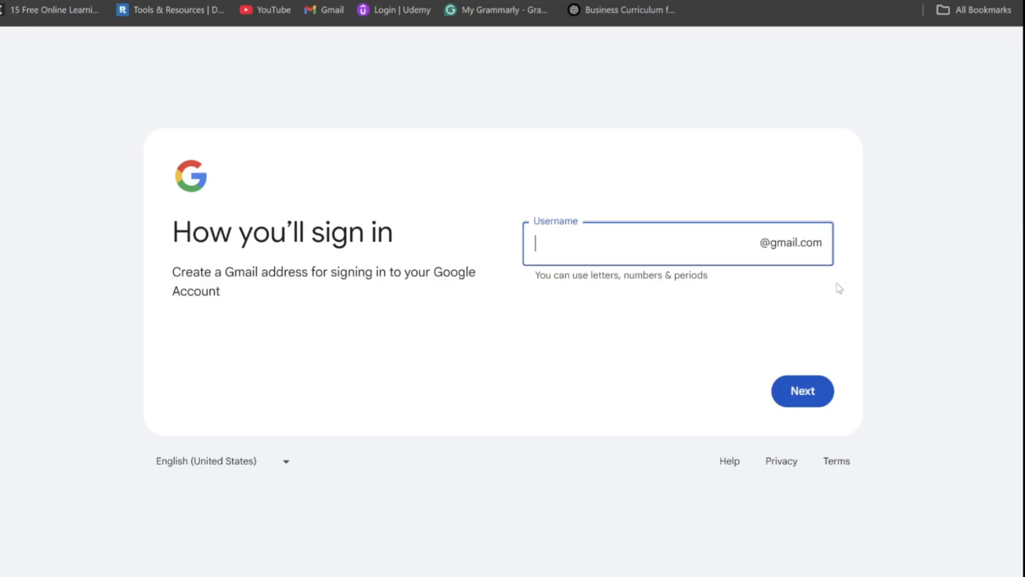
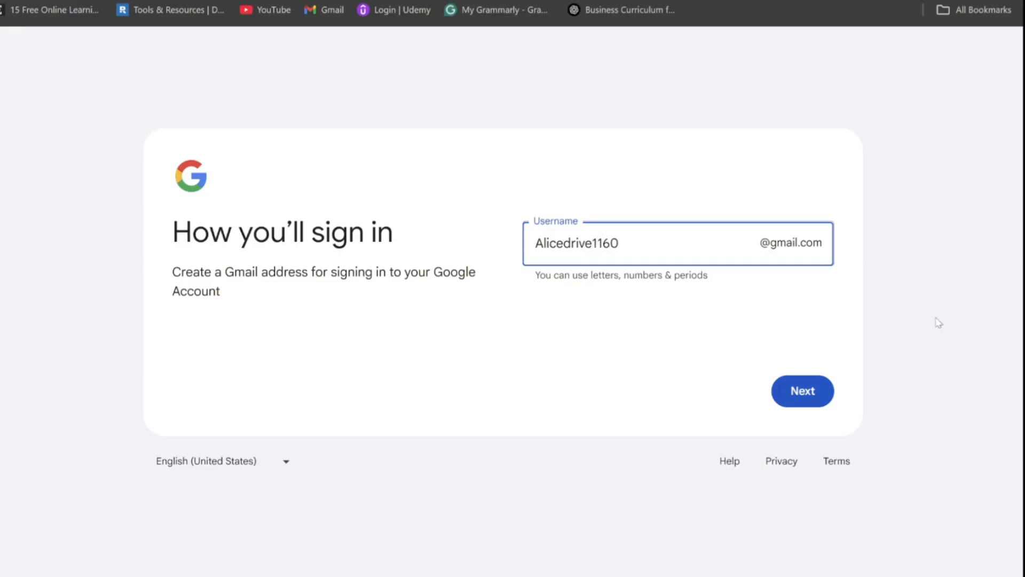
Step: Pick a Gmail username, then enter and confirm the account password
{"action": "left_click", "coordinate": [799, 392]}
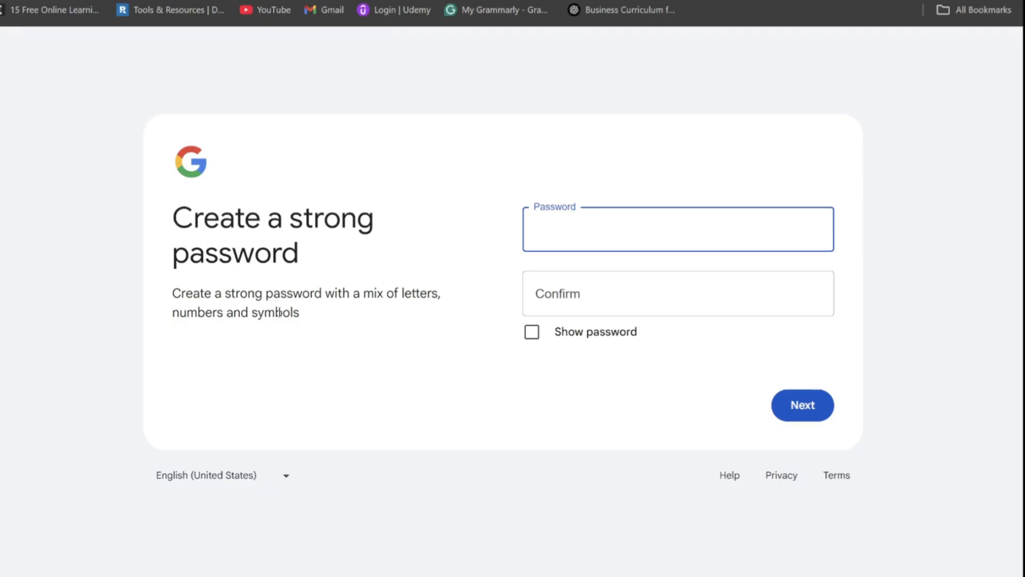
{"action": "type", "text": "••••••••••••••"}
{"action": "key", "text": "Tab"}
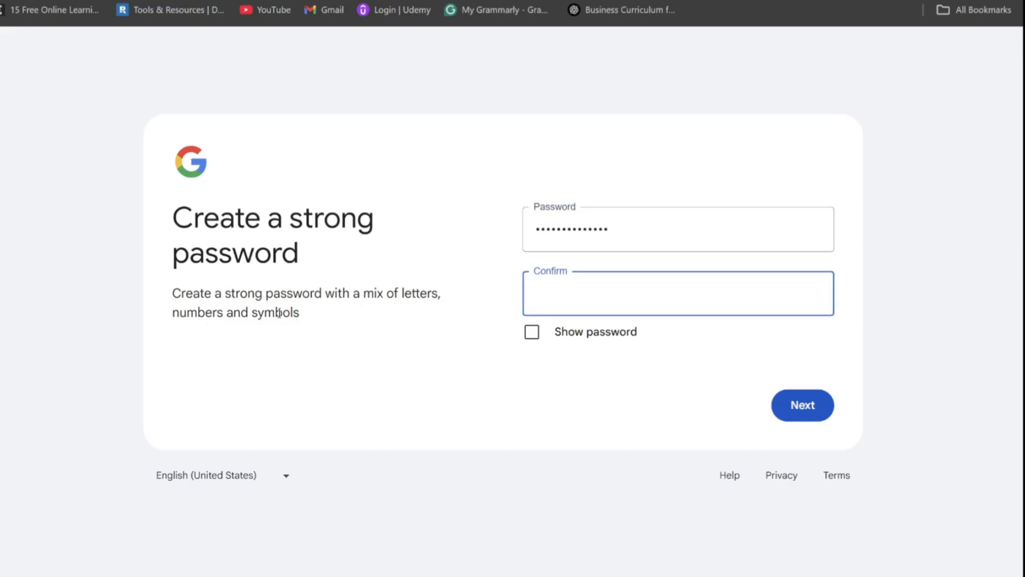
{"action": "type", "text": "••••••••••••••"}
{"action": "left_click", "coordinate": [792, 398]}
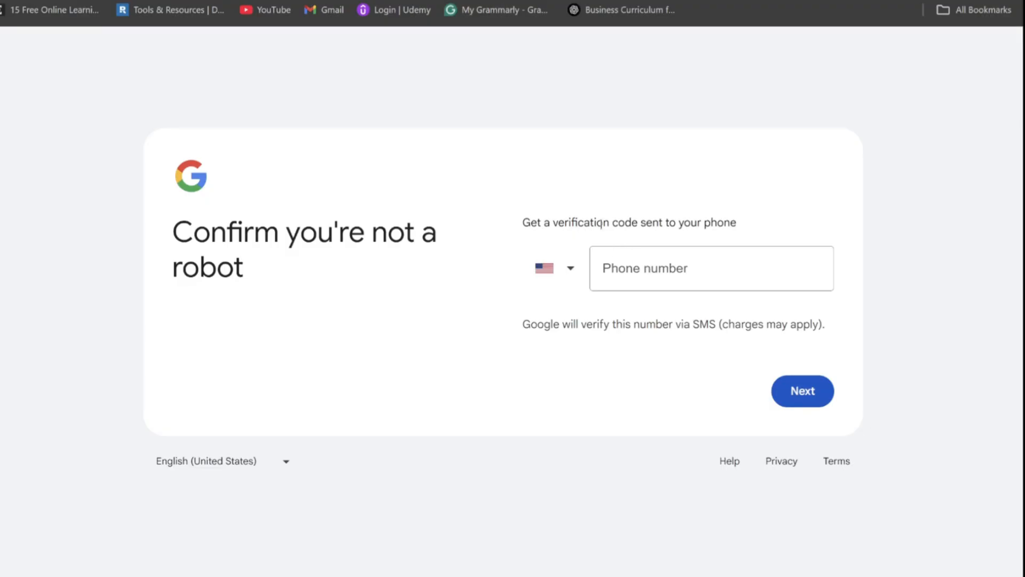
Step: Enter the phone number with its missing digit, then submit the texted verification code
{"action": "left_click", "coordinate": [687, 271]}
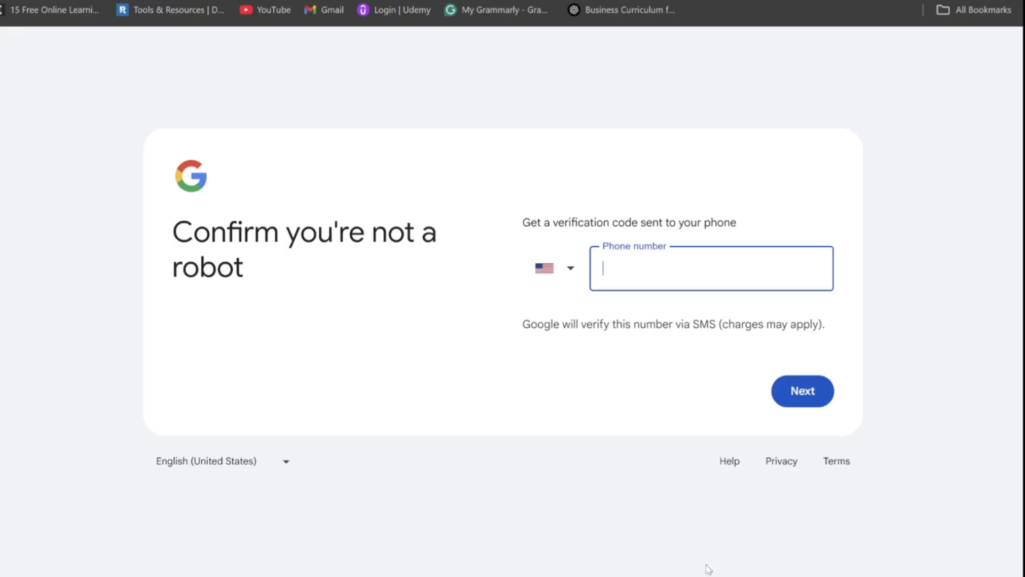
{"action": "left_click", "coordinate": [384, 367]}
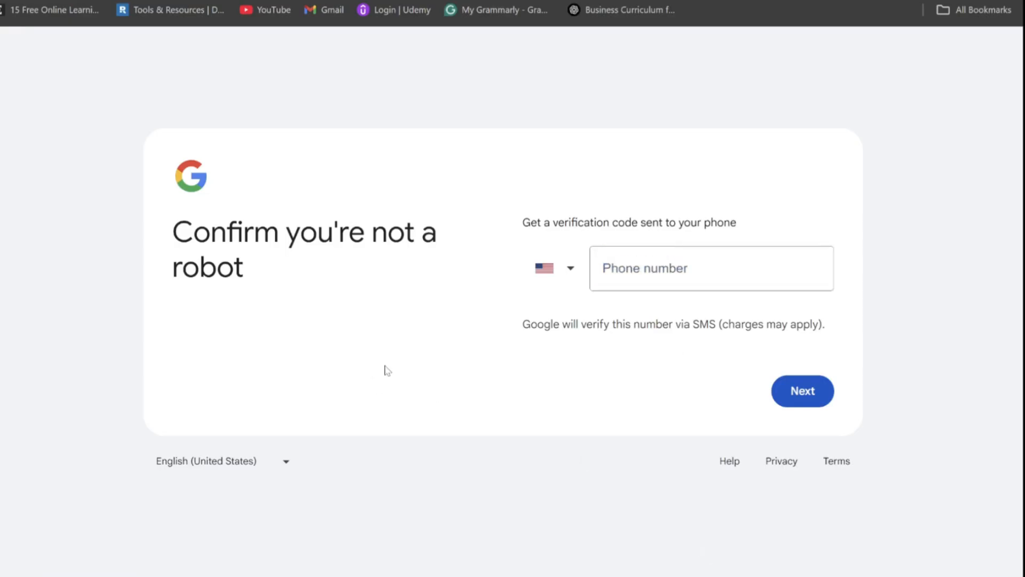
{"action": "left_click", "coordinate": [629, 262]}
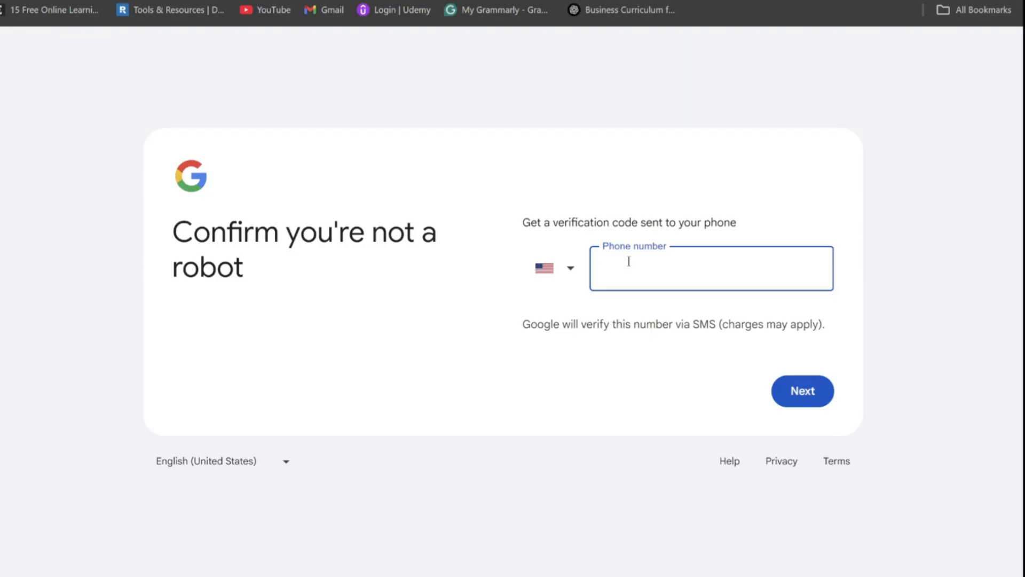
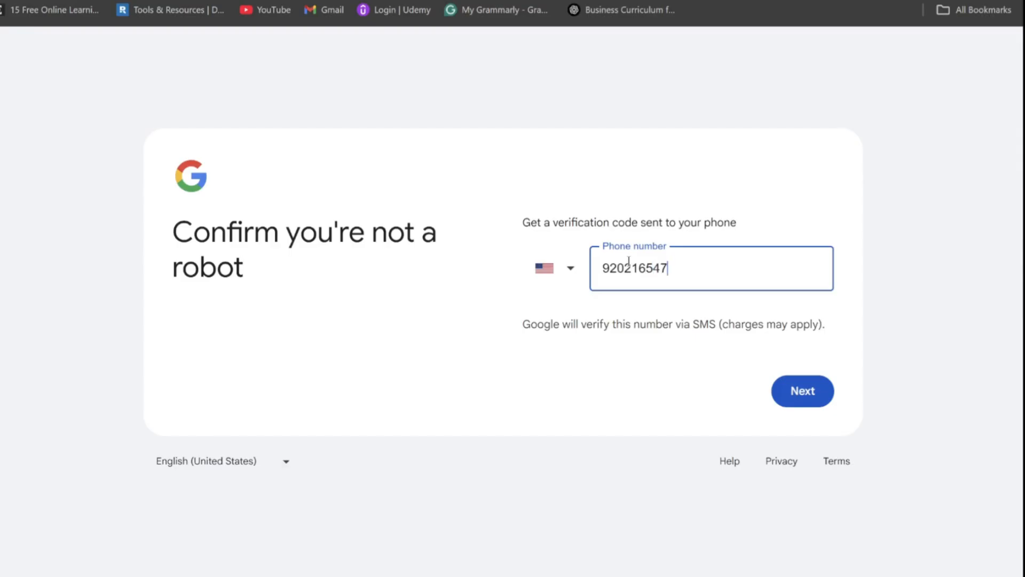
{"action": "key", "text": "Left"}
{"action": "key", "text": "Left"}
{"action": "key", "text": "Left"}
{"action": "key", "text": "Left"}
{"action": "type", "text": "7"}
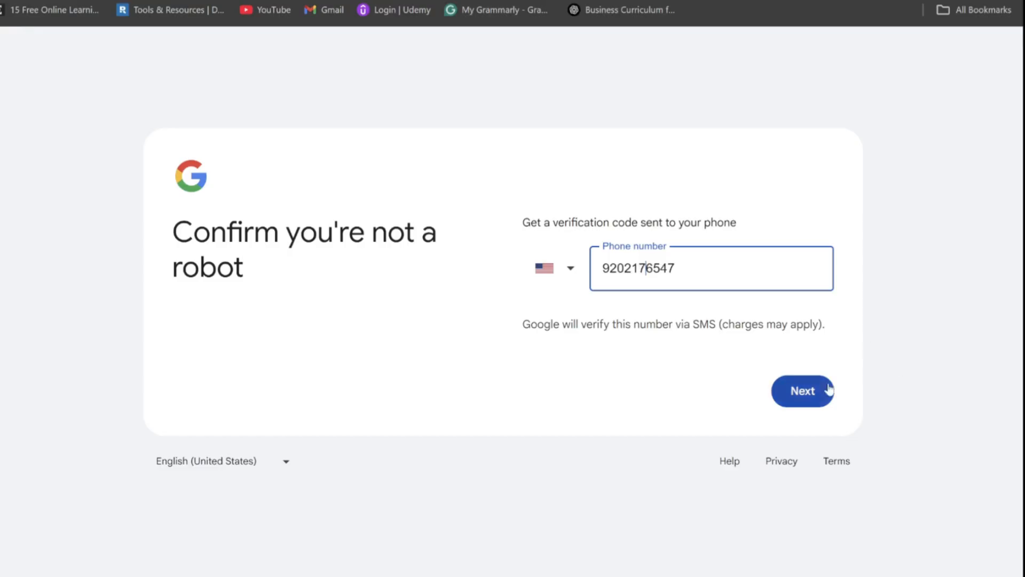
{"action": "left_click", "coordinate": [823, 402]}
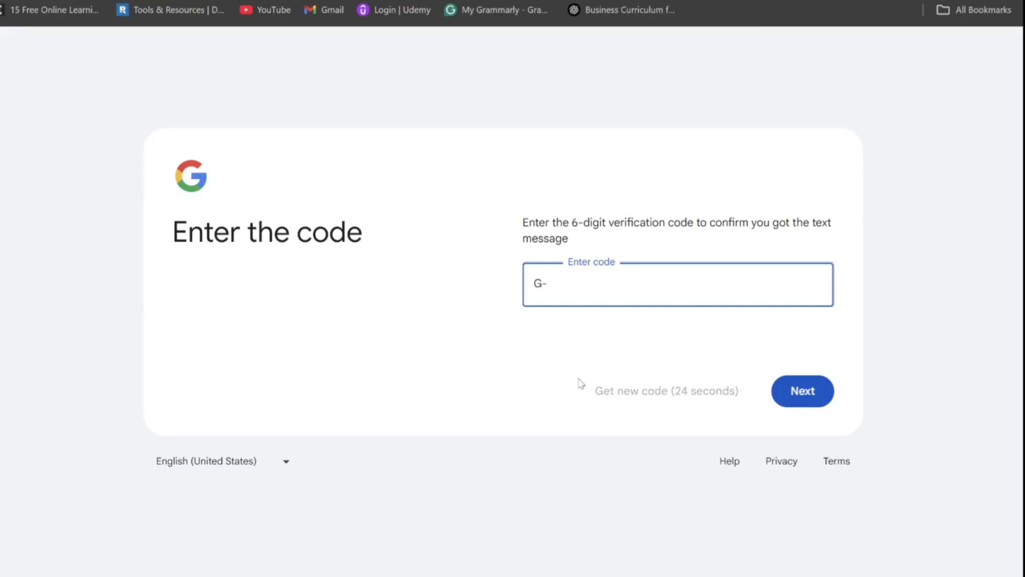
{"action": "left_click", "coordinate": [812, 395]}
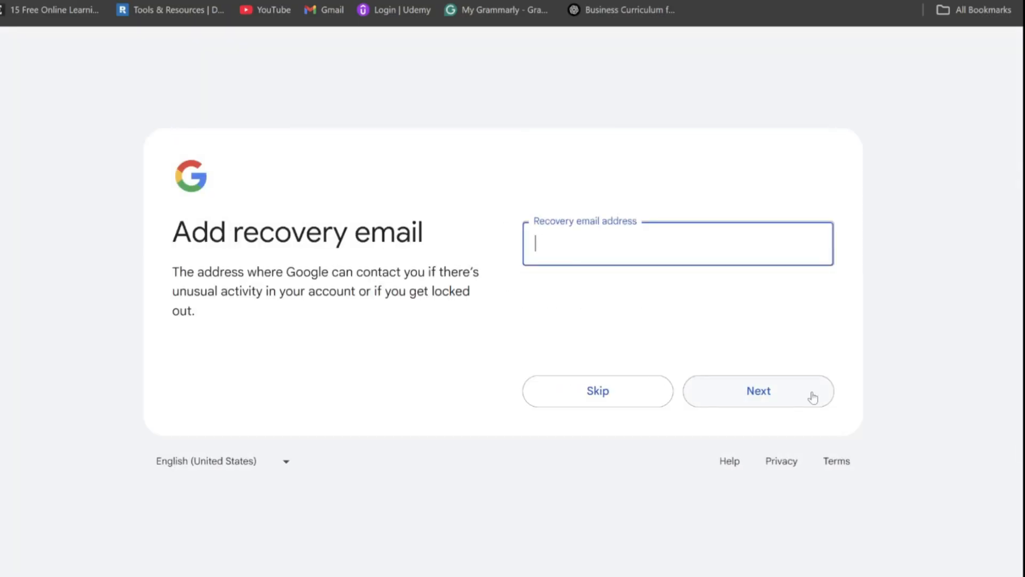
Step: Enter a corrected recovery email address and accept the account info review
{"action": "key", "text": "BackSpace"}
{"action": "key", "text": "BackSpace"}
{"action": "key", "text": "BackSpace"}
{"action": "key", "text": "BackSpace"}
{"action": "key", "text": "BackSpace"}
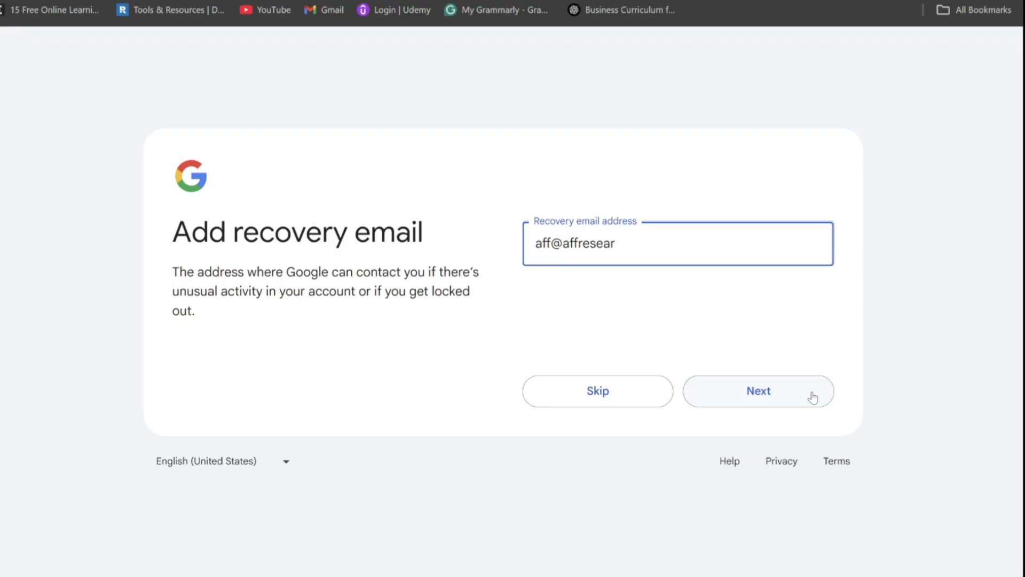
{"action": "key", "text": "BackSpace"}
{"action": "key", "text": "BackSpace"}
{"action": "key", "text": "BackSpace"}
{"action": "key", "text": "BackSpace"}
{"action": "key", "text": "BackSpace"}
{"action": "key", "text": "BackSpace"}
{"action": "key", "text": "BackSpace"}
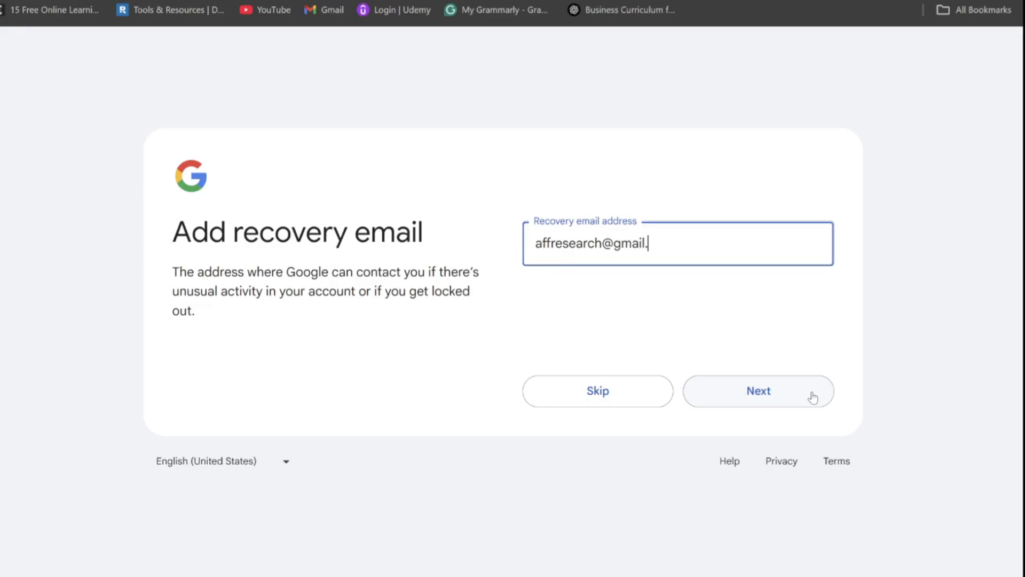
{"action": "left_click", "coordinate": [754, 408]}
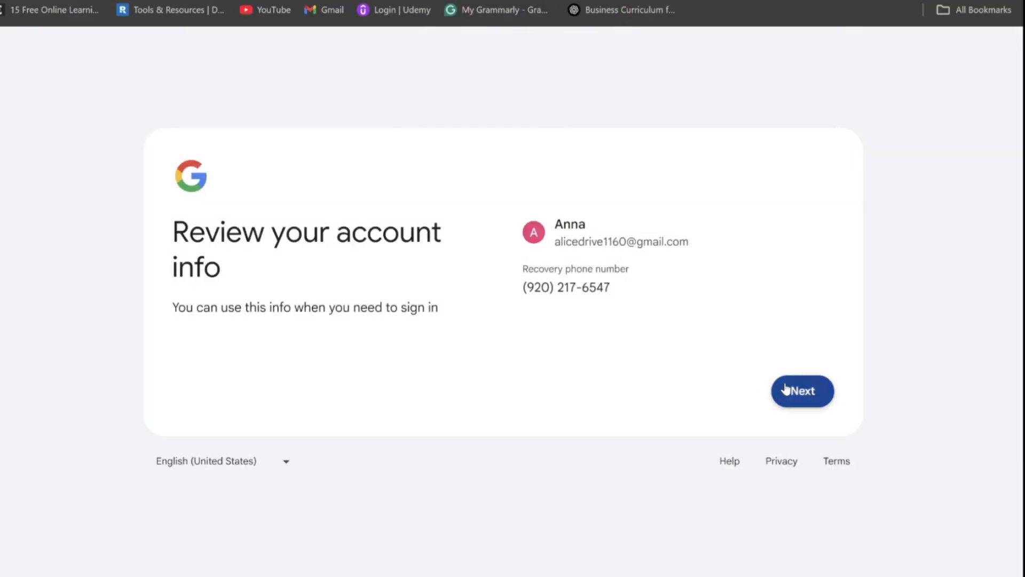
{"action": "left_click", "coordinate": [785, 389]}
Step: Agree to the Privacy and Terms and confirm the personalization settings
{"action": "scroll", "coordinate": [754, 398], "scroll_direction": "down", "scroll_amount": 4}
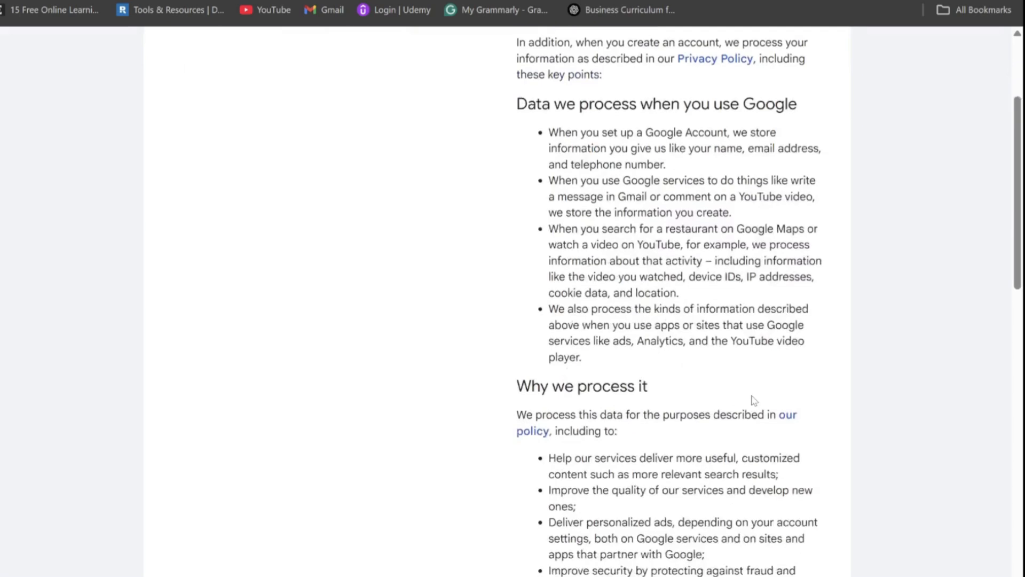
{"action": "scroll", "coordinate": [754, 401], "scroll_direction": "down", "scroll_amount": 1}
{"action": "scroll", "coordinate": [754, 400], "scroll_direction": "up", "scroll_amount": 4}
{"action": "scroll", "coordinate": [752, 395], "scroll_direction": "down", "scroll_amount": 8}
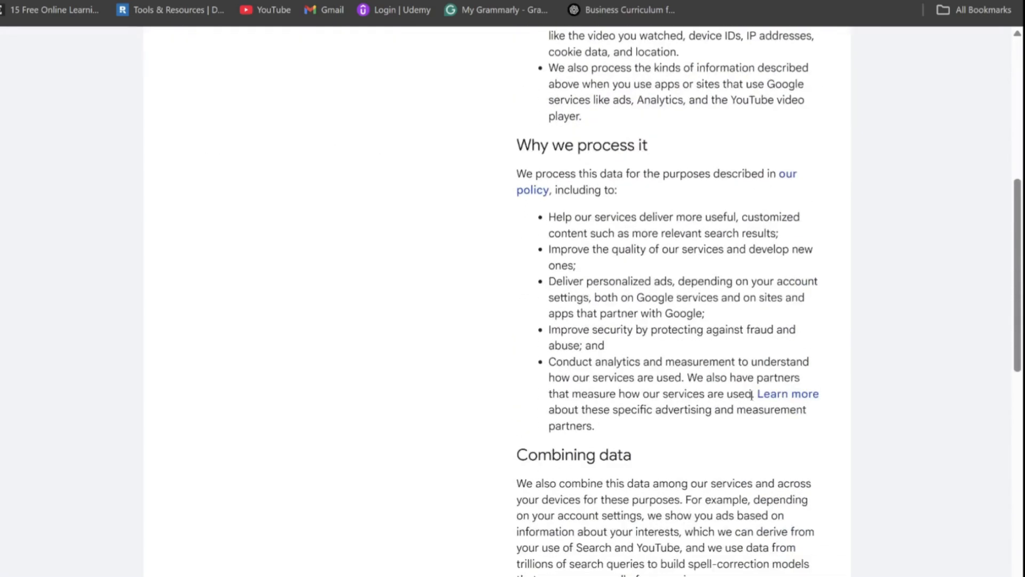
{"action": "scroll", "coordinate": [752, 395], "scroll_direction": "down", "scroll_amount": 15}
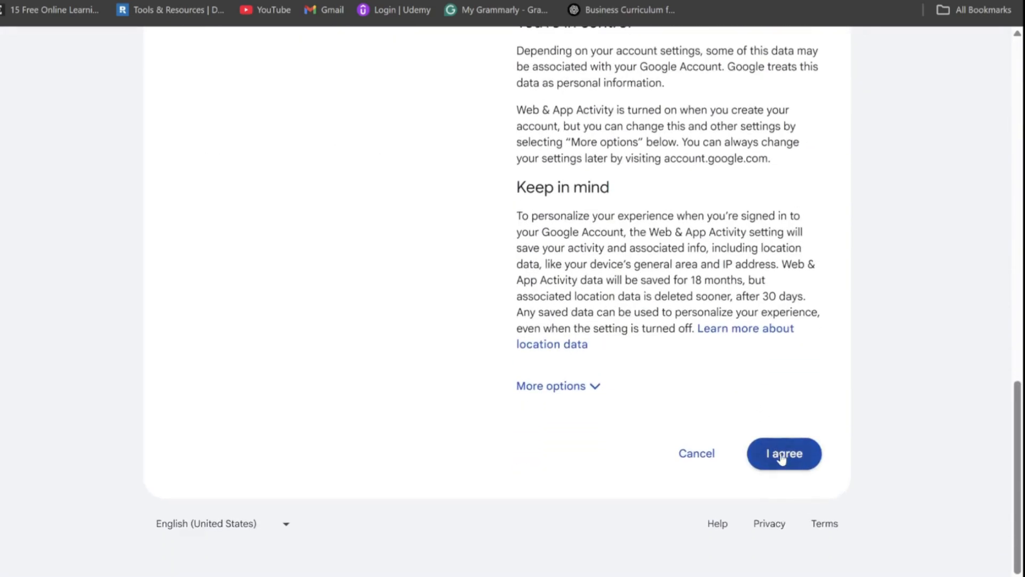
{"action": "left_click", "coordinate": [781, 458]}
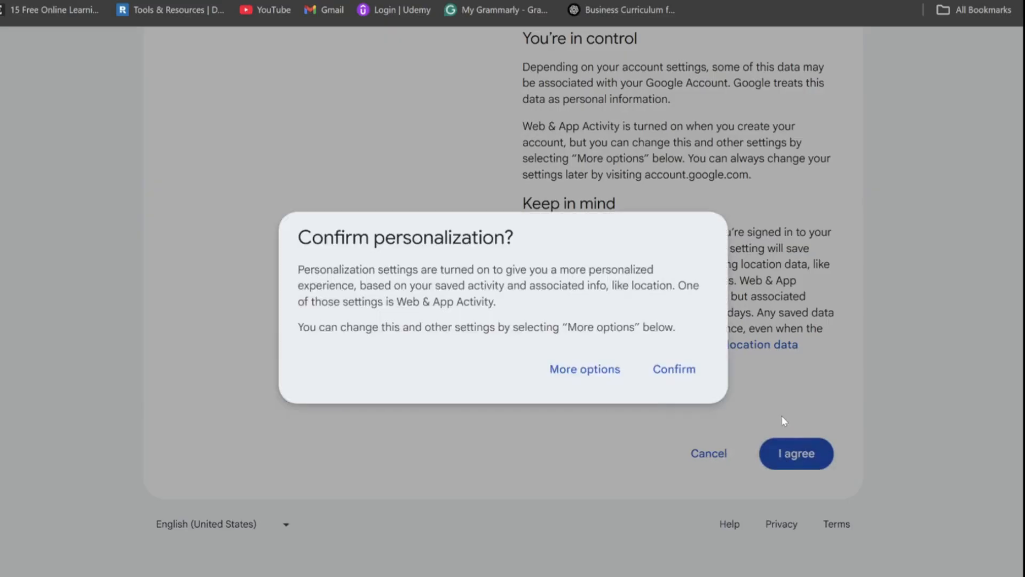
{"action": "left_click", "coordinate": [674, 368]}
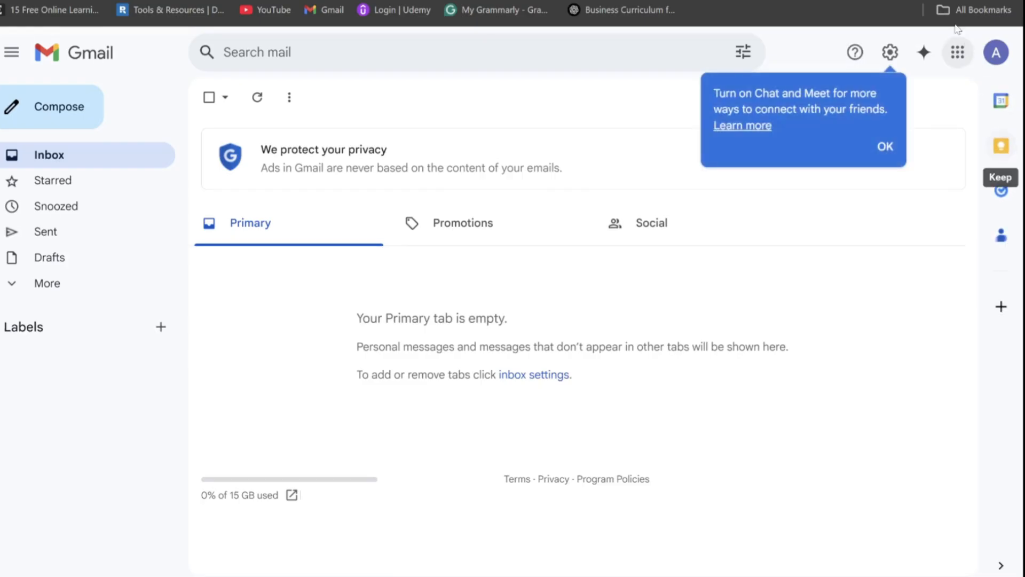
Step: Close the Chat and Meet tip, then go to YouTube from the Google apps grid
{"action": "left_click", "coordinate": [884, 147]}
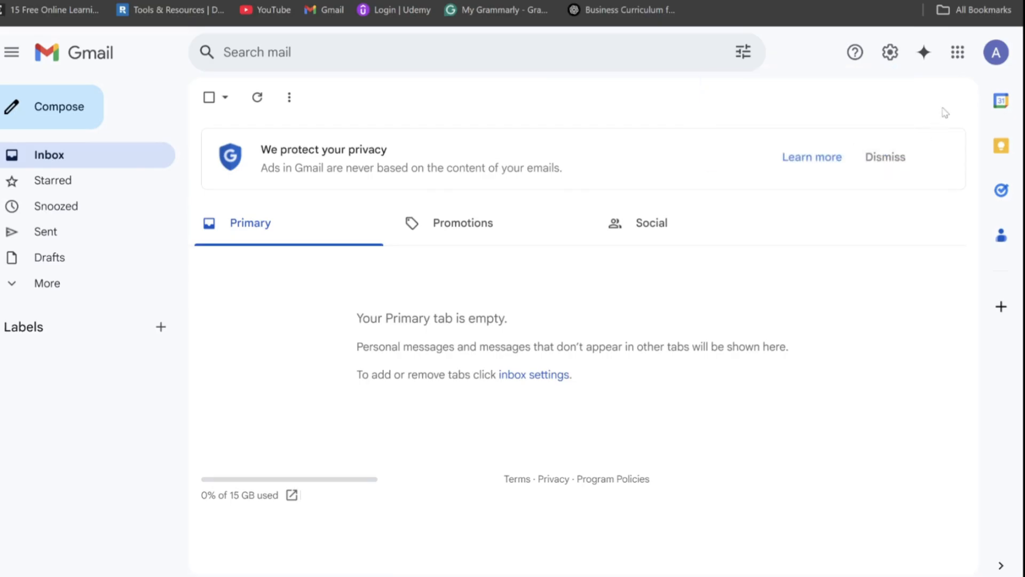
{"action": "left_click", "coordinate": [958, 55]}
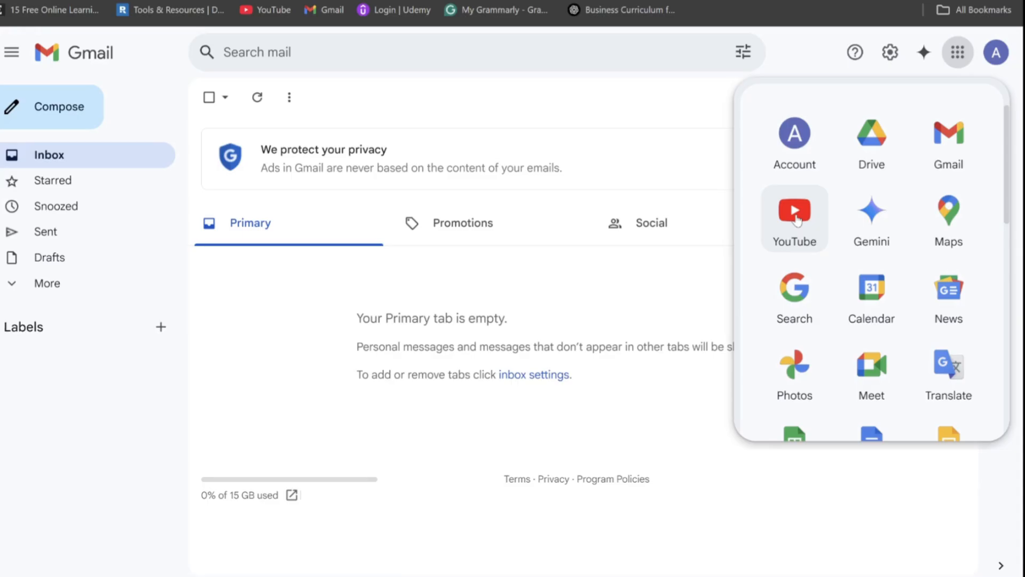
{"action": "left_click", "coordinate": [395, 285]}
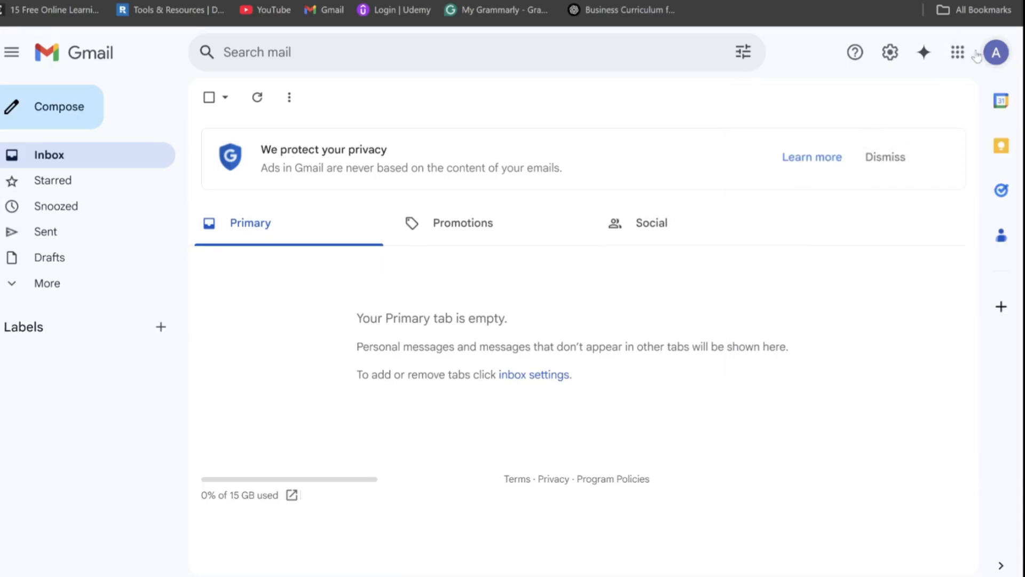
{"action": "left_click", "coordinate": [959, 53]}
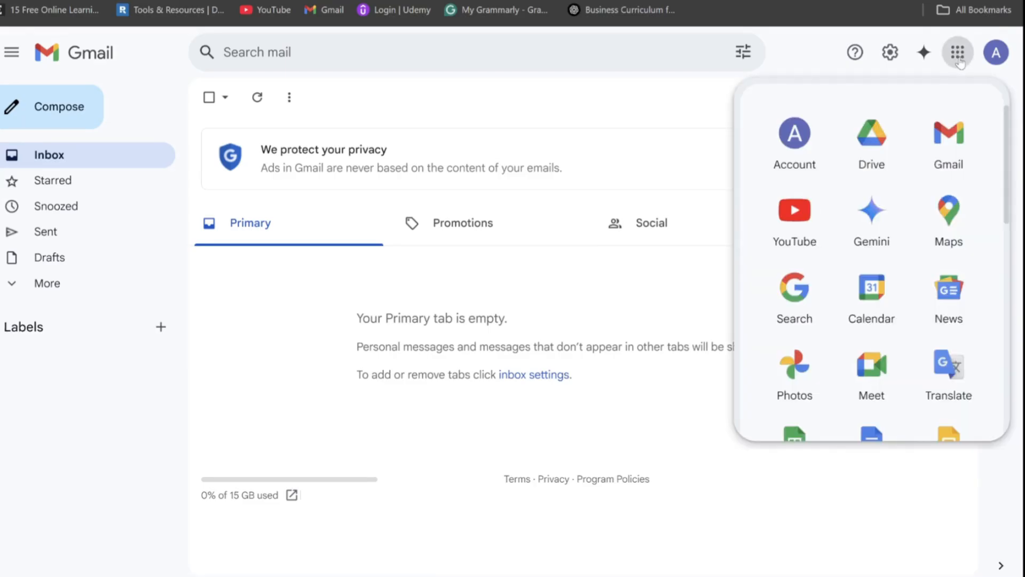
{"action": "left_click", "coordinate": [791, 200]}
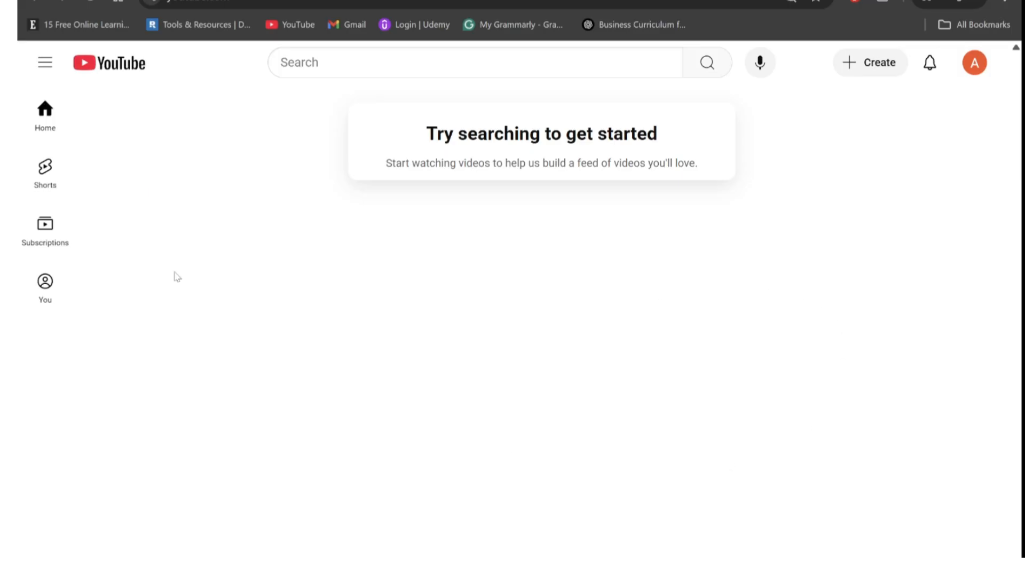
{"action": "left_click", "coordinate": [46, 62]}
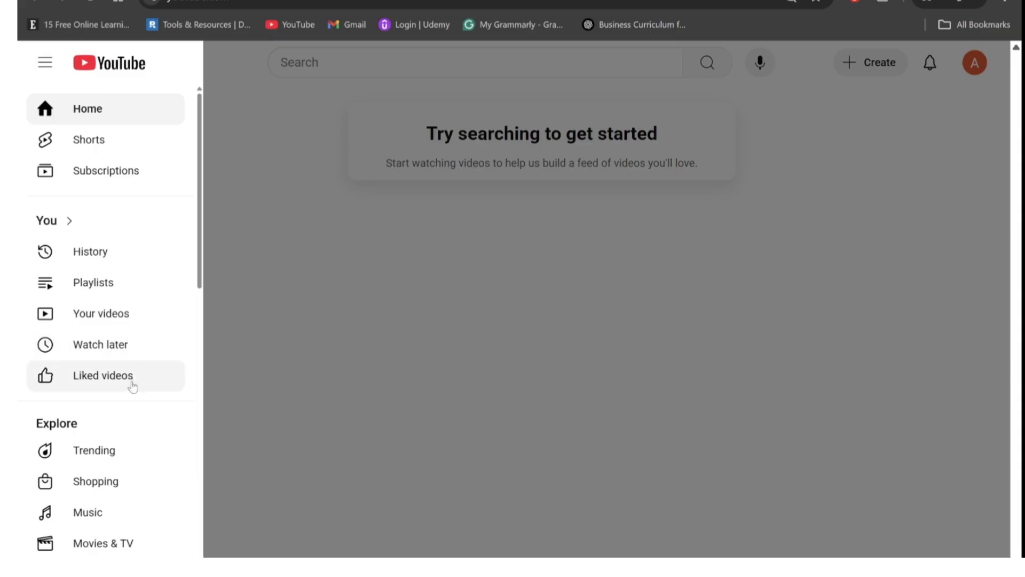
{"action": "scroll", "coordinate": [132, 386], "scroll_direction": "down", "scroll_amount": 1}
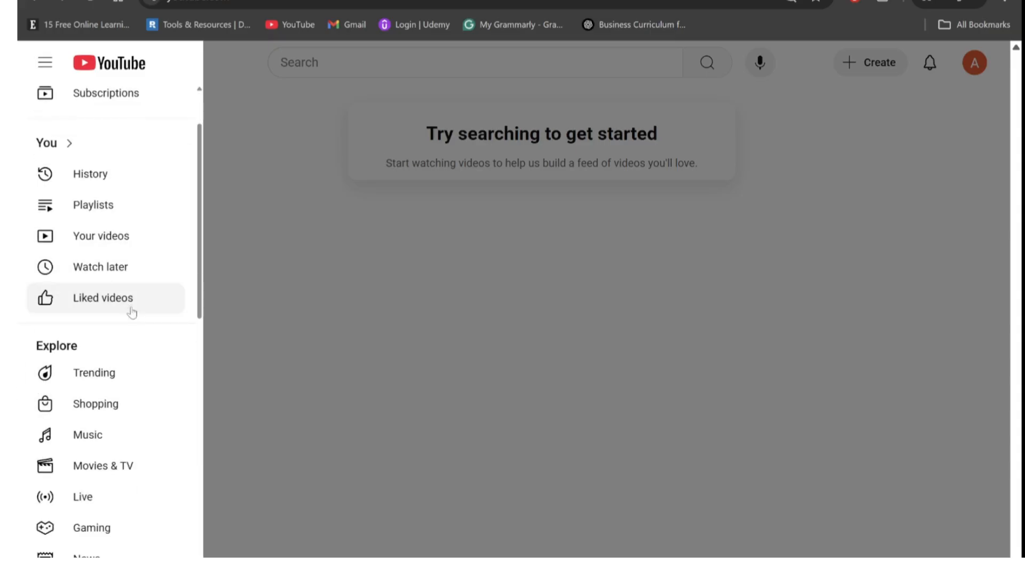
{"action": "scroll", "coordinate": [132, 336], "scroll_direction": "down", "scroll_amount": 1}
{"action": "scroll", "coordinate": [130, 352], "scroll_direction": "down", "scroll_amount": 7}
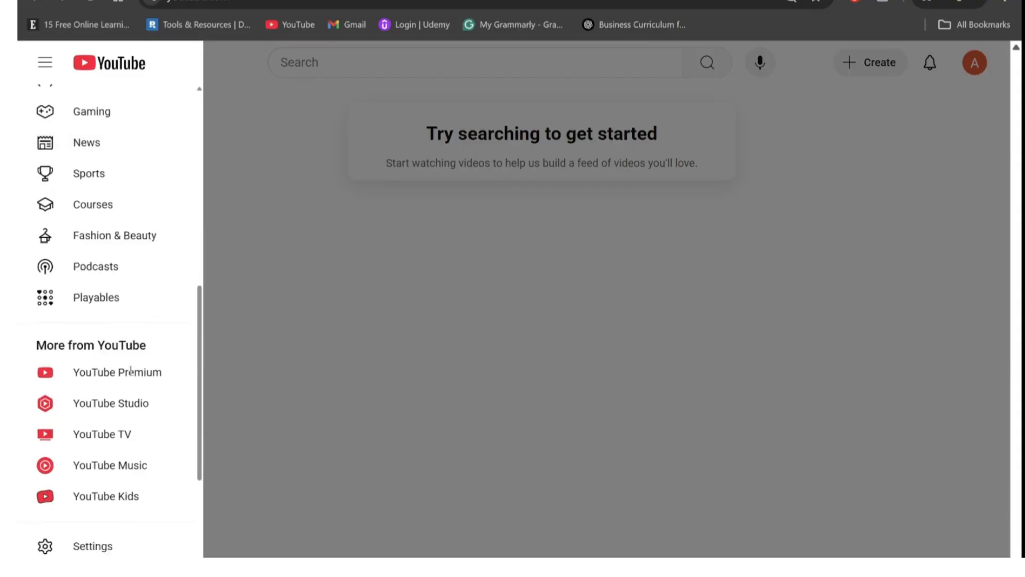
{"action": "scroll", "coordinate": [131, 370], "scroll_direction": "down", "scroll_amount": 2}
{"action": "scroll", "coordinate": [130, 377], "scroll_direction": "up", "scroll_amount": 8}
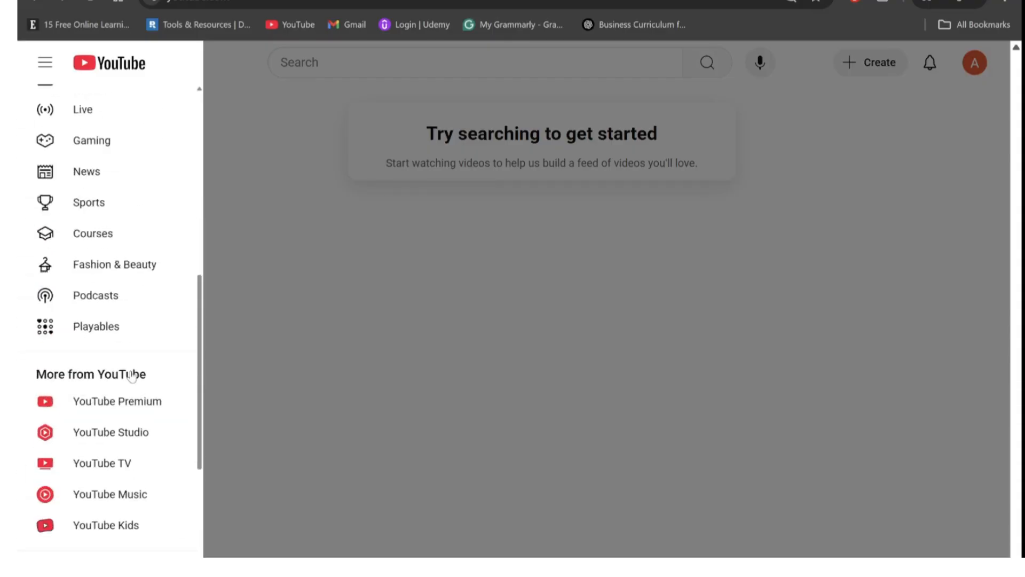
{"action": "scroll", "coordinate": [131, 376], "scroll_direction": "up", "scroll_amount": 3}
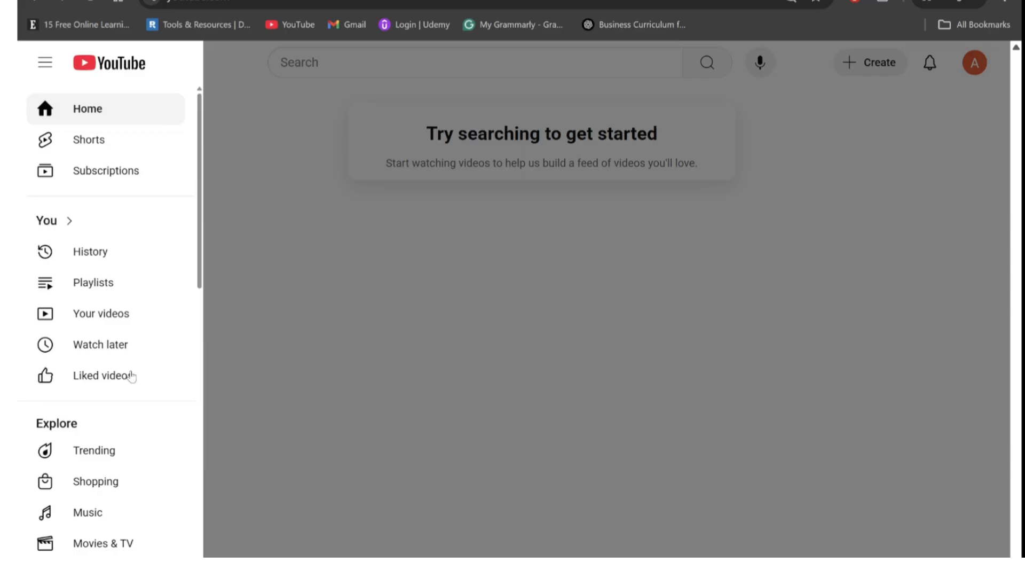
{"action": "left_click", "coordinate": [356, 323]}
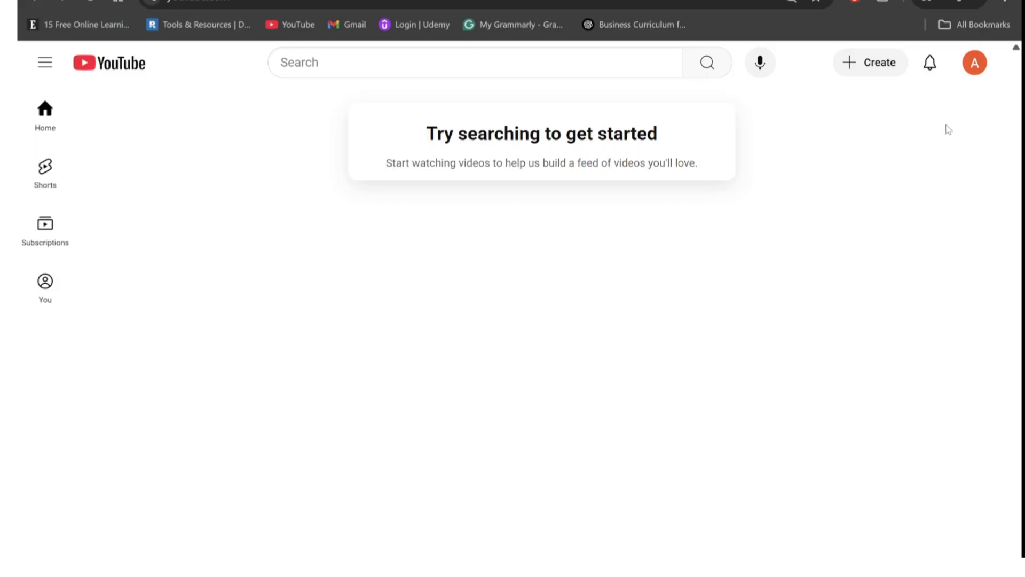
Step: Open View your channel from the account avatar menu
{"action": "left_click", "coordinate": [973, 72]}
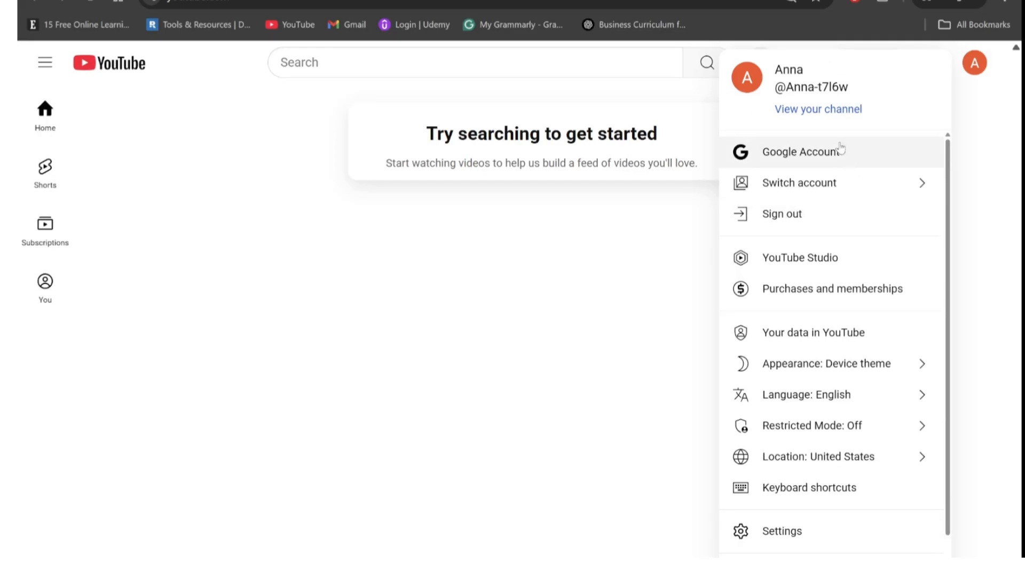
{"action": "left_click", "coordinate": [837, 110]}
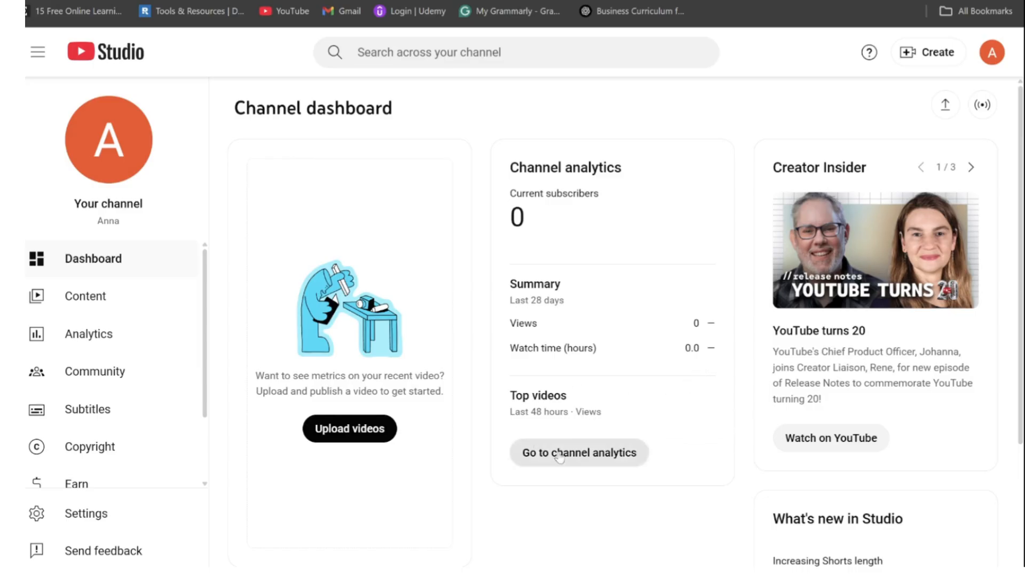
Step: Scroll down the channel dashboard to review its subscriber, view and watch-hour stats
{"action": "scroll", "coordinate": [709, 456], "scroll_direction": "down", "scroll_amount": 2}
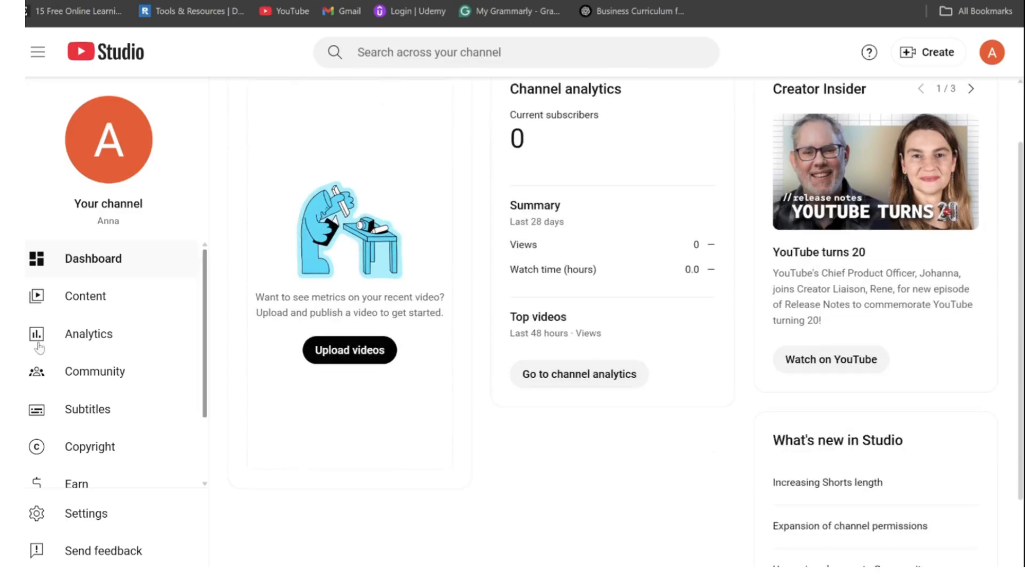
Step: Open Content and browse the Live, Playlists and Podcasts tabs
{"action": "left_click", "coordinate": [73, 307]}
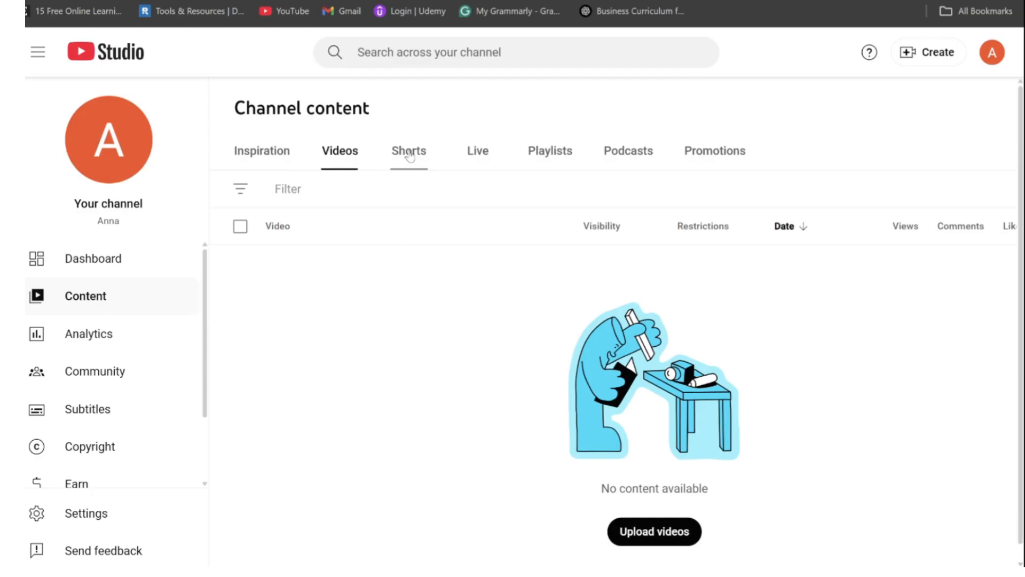
{"action": "left_click", "coordinate": [469, 167]}
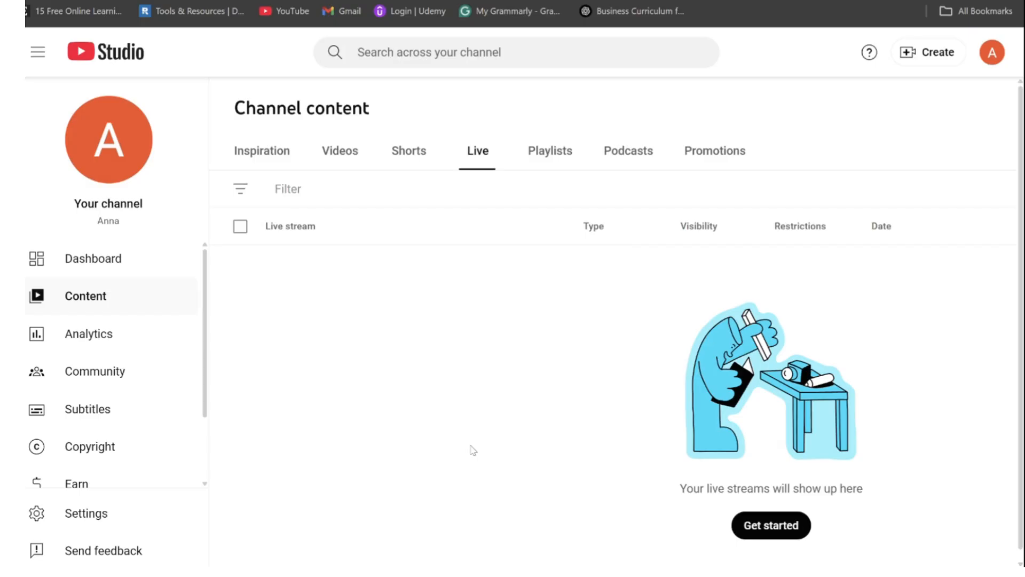
{"action": "left_click", "coordinate": [533, 155]}
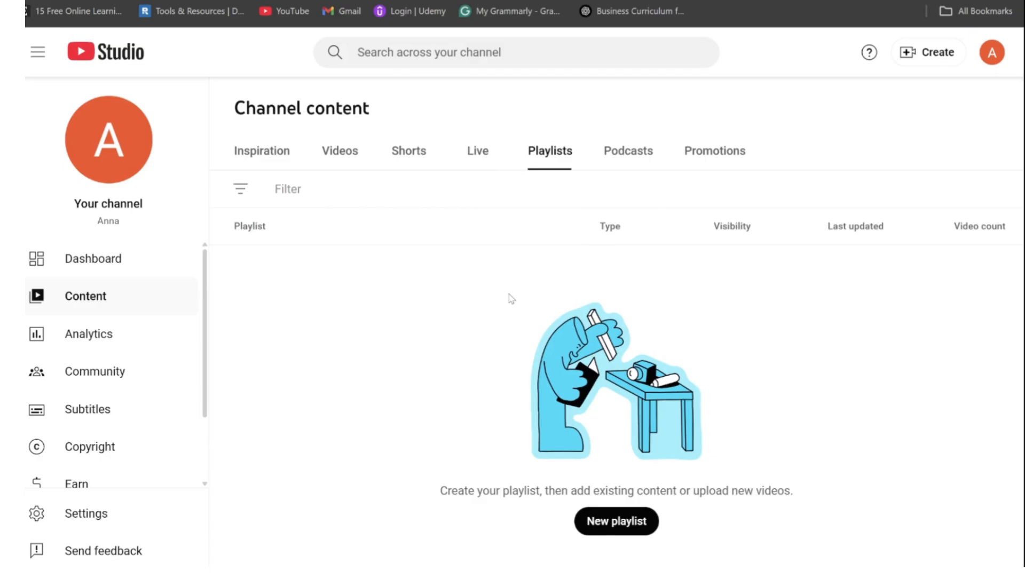
{"action": "left_click", "coordinate": [611, 157]}
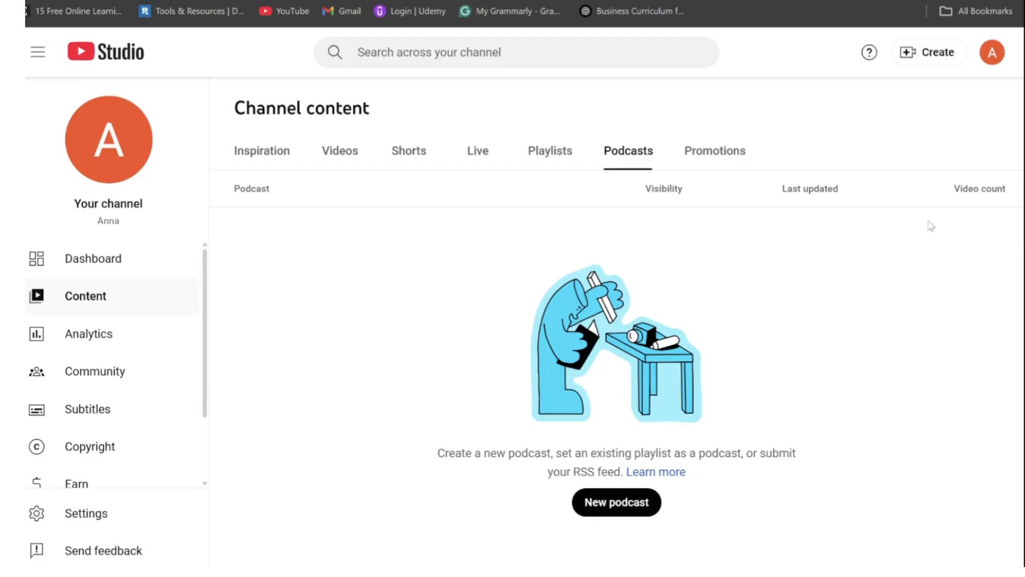
Step: Browse the channel analytics Overview, then the Content and Audience tabs for the last 28 days
{"action": "left_click", "coordinate": [82, 336]}
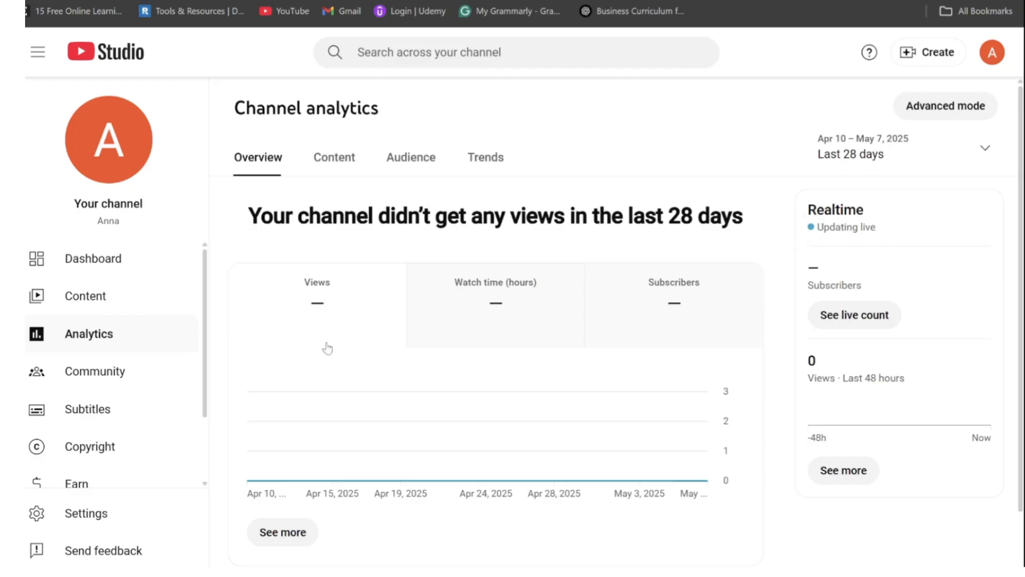
{"action": "scroll", "coordinate": [494, 338], "scroll_direction": "down", "scroll_amount": 1}
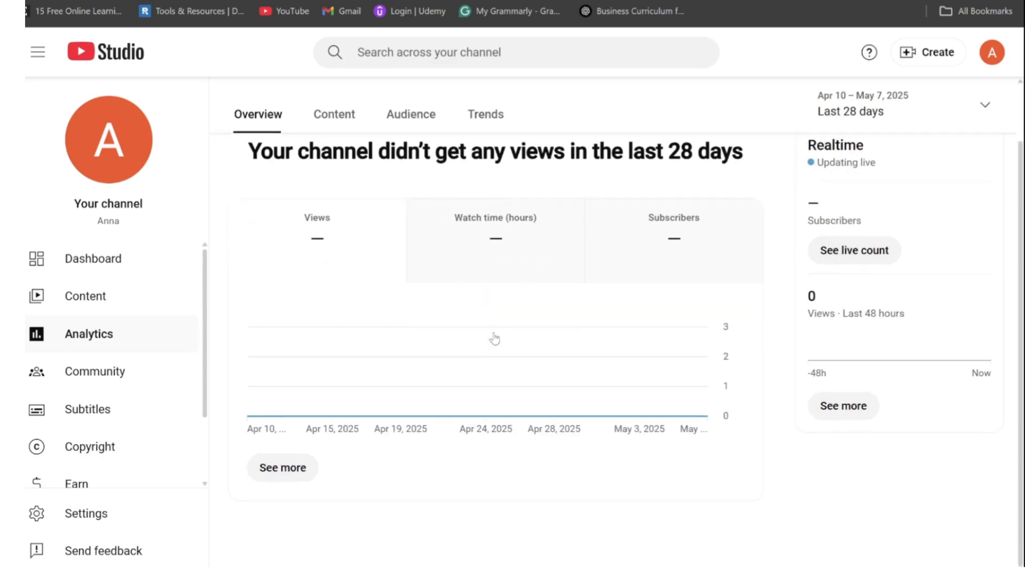
{"action": "scroll", "coordinate": [465, 305], "scroll_direction": "up", "scroll_amount": 1}
{"action": "left_click", "coordinate": [344, 157]}
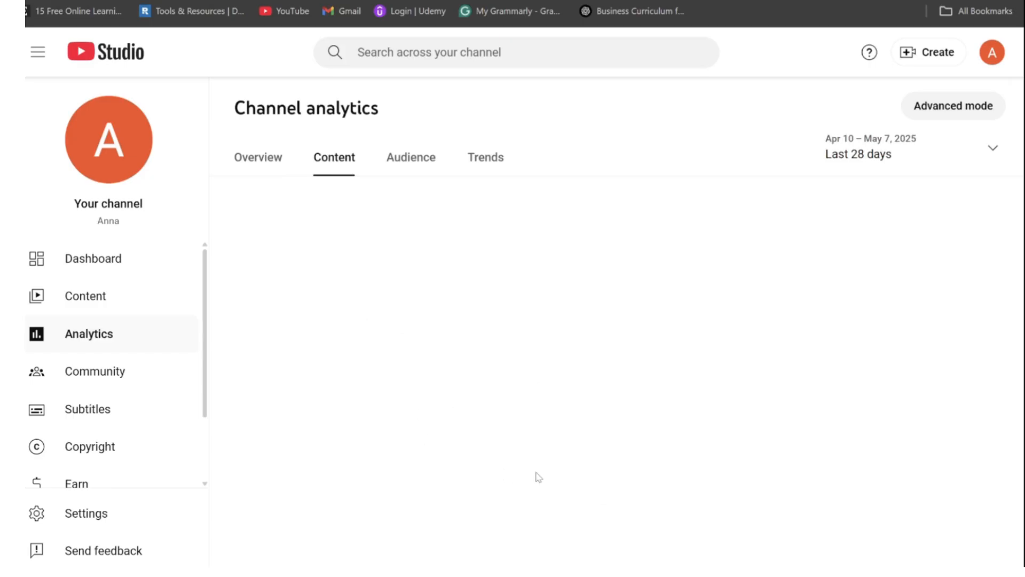
{"action": "left_click", "coordinate": [411, 172]}
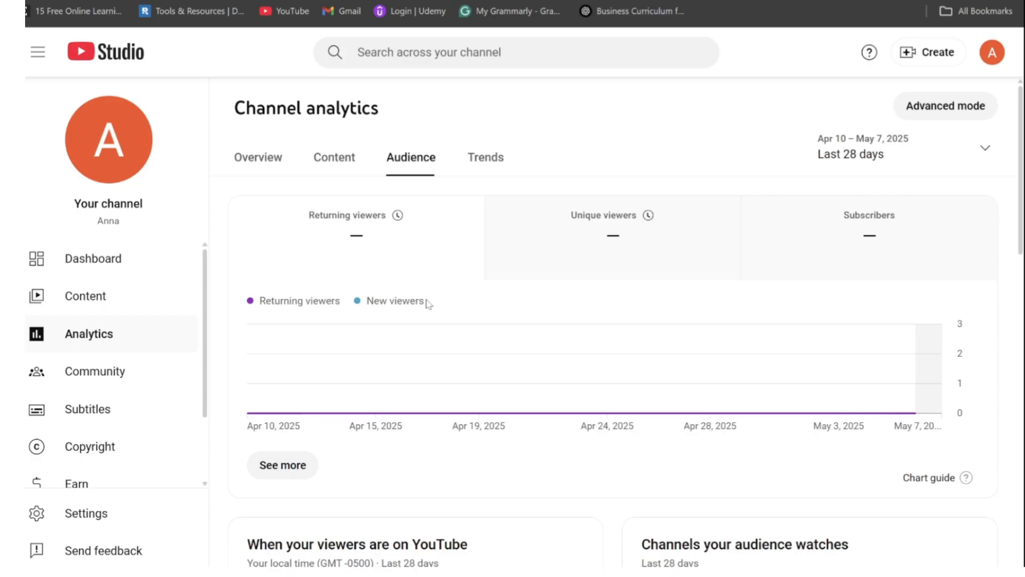
Step: Switch the Audience chart from unique viewers to the subscribers trend
{"action": "scroll", "coordinate": [404, 278], "scroll_direction": "down", "scroll_amount": 1}
{"action": "scroll", "coordinate": [448, 315], "scroll_direction": "up", "scroll_amount": 1}
{"action": "left_click", "coordinate": [637, 242]}
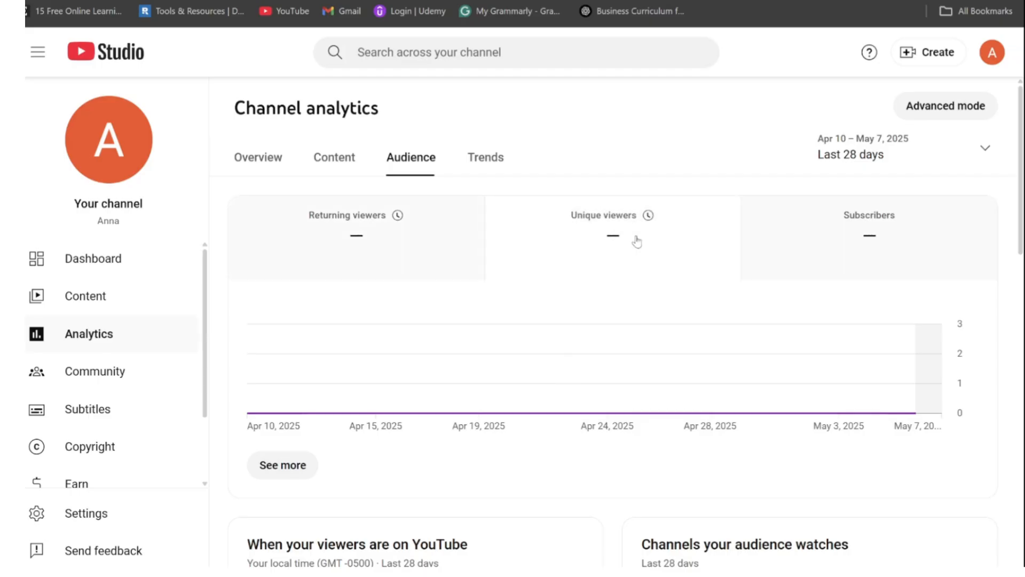
{"action": "left_click", "coordinate": [975, 250]}
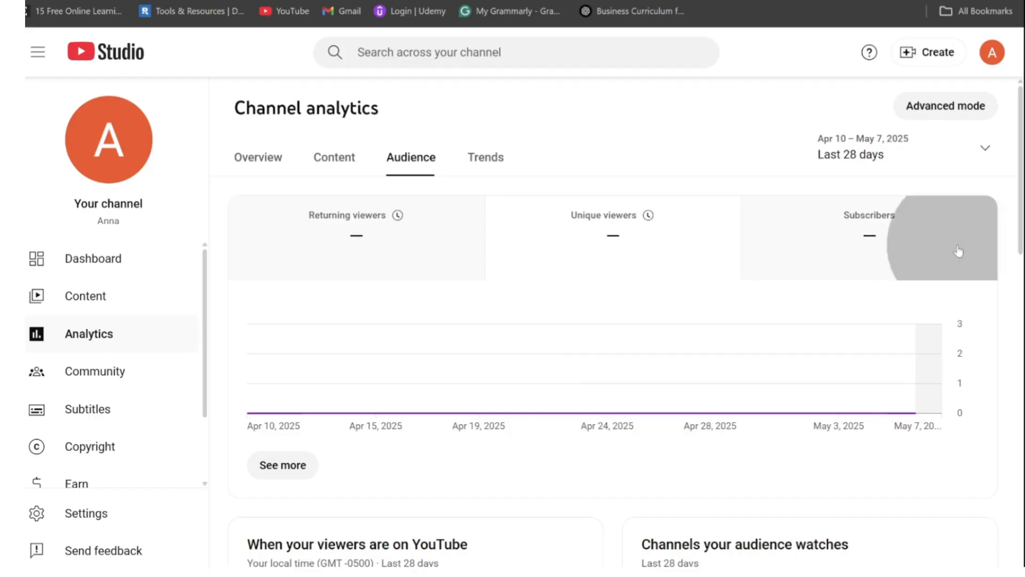
Step: Scroll through the audience report cards, then go to Community comments
{"action": "scroll", "coordinate": [342, 256], "scroll_direction": "down", "scroll_amount": 6}
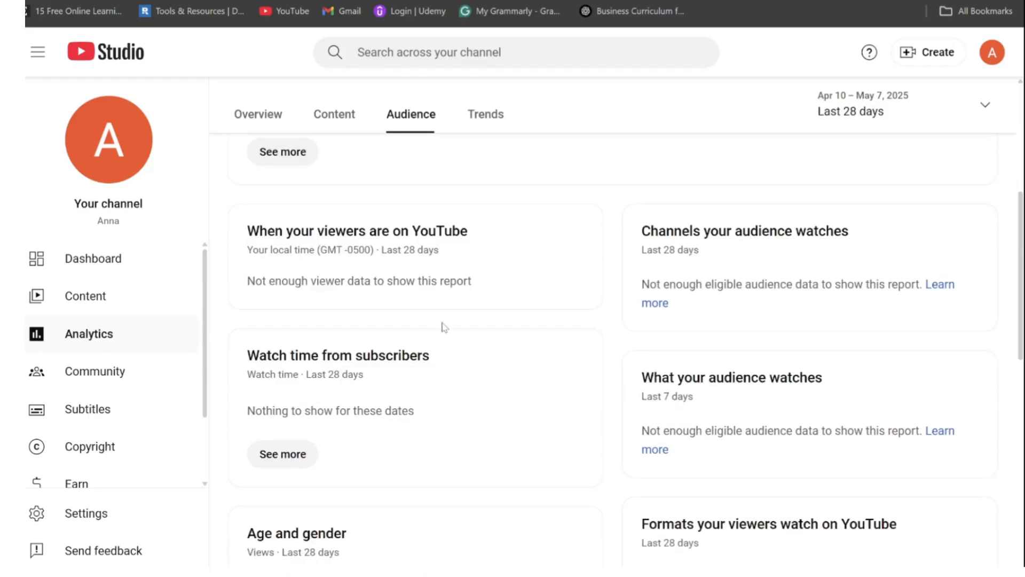
{"action": "scroll", "coordinate": [587, 369], "scroll_direction": "down", "scroll_amount": 4}
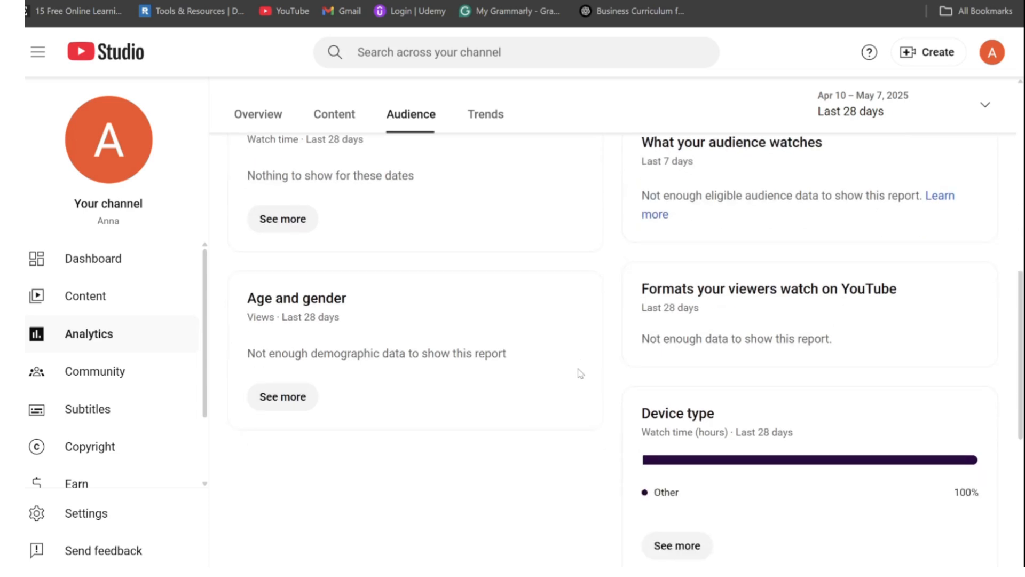
{"action": "scroll", "coordinate": [580, 373], "scroll_direction": "down", "scroll_amount": 6}
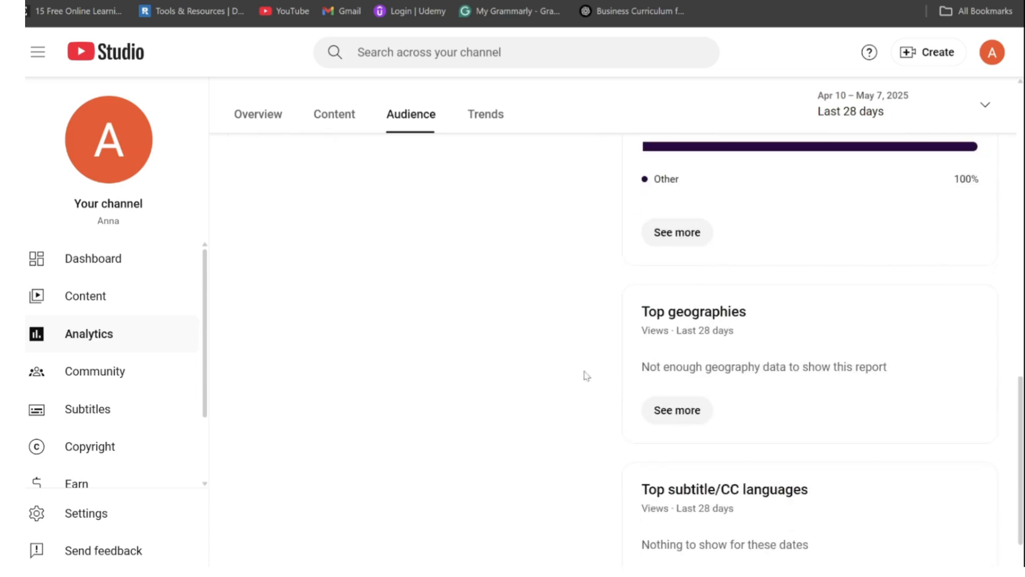
{"action": "scroll", "coordinate": [587, 376], "scroll_direction": "up", "scroll_amount": 6}
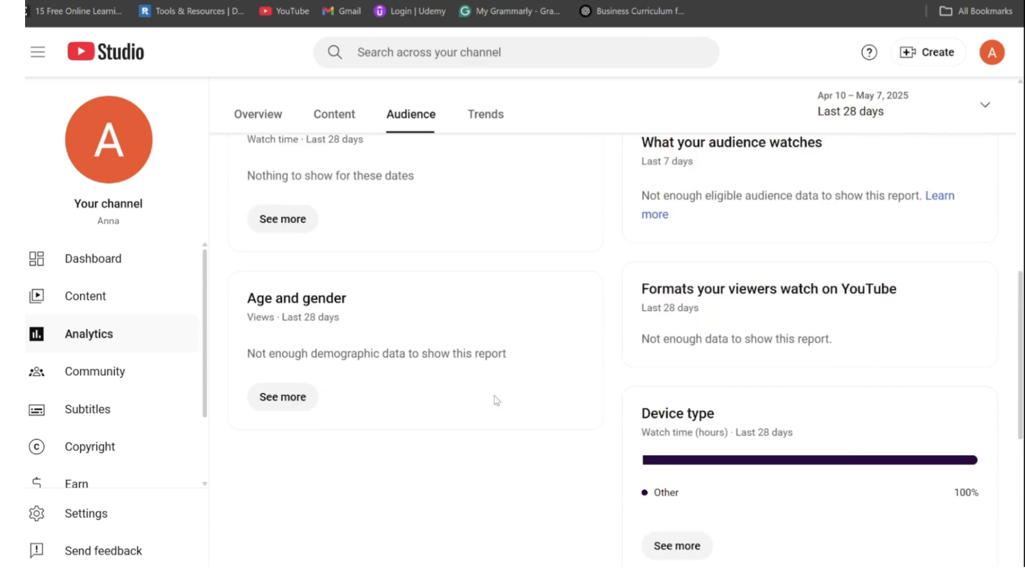
{"action": "left_click", "coordinate": [88, 378]}
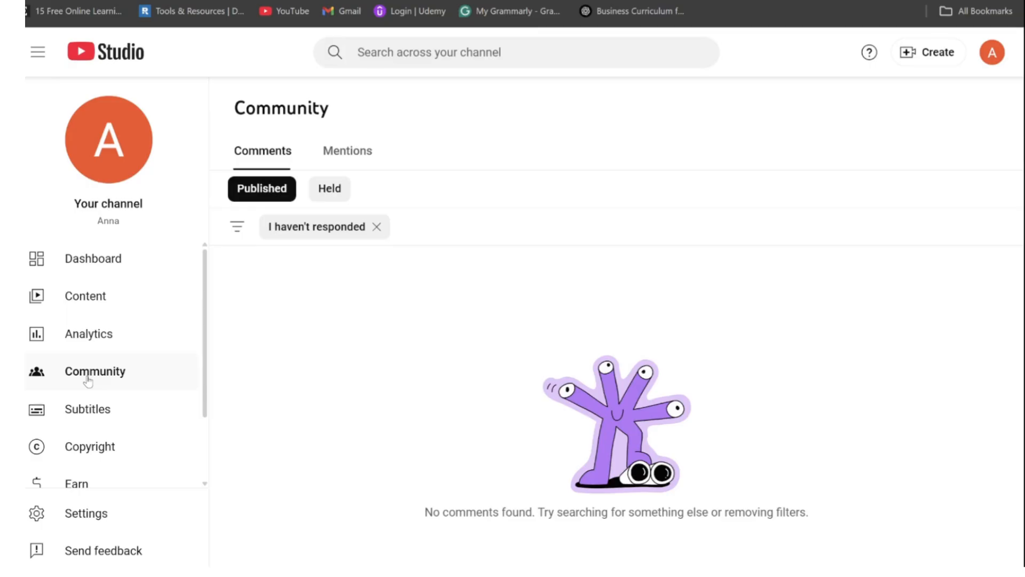
Step: Check the held-for-review comments, then return to the empty published comments
{"action": "left_click", "coordinate": [329, 188]}
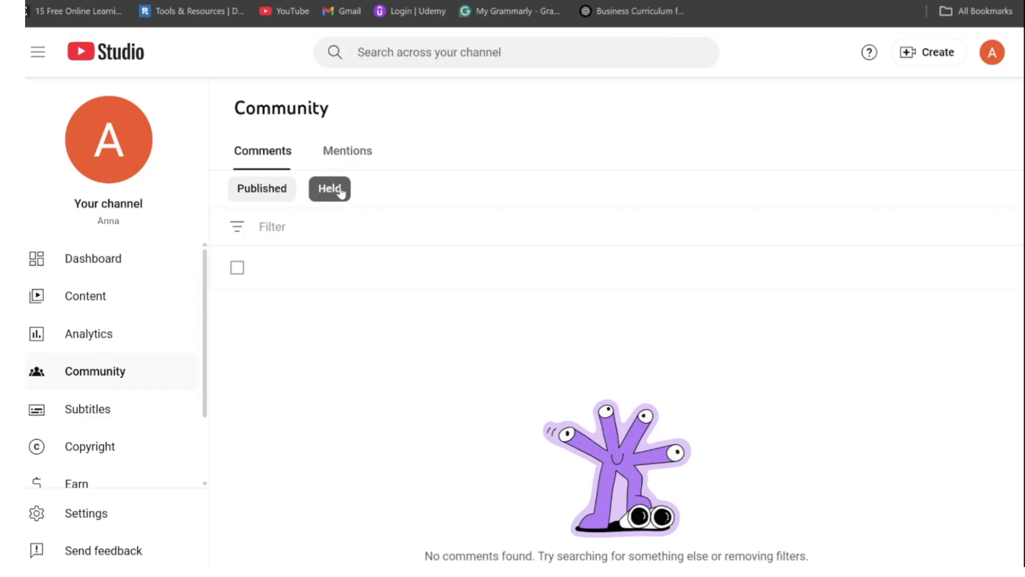
{"action": "left_click", "coordinate": [262, 188]}
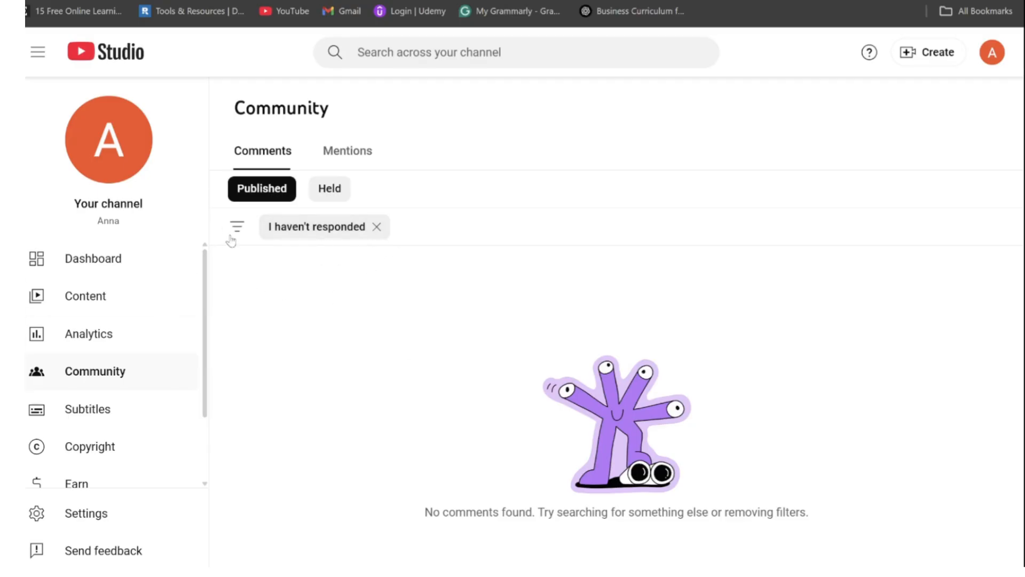
Step: Look over the Subtitles page and the empty copyright removal requests
{"action": "left_click", "coordinate": [100, 410]}
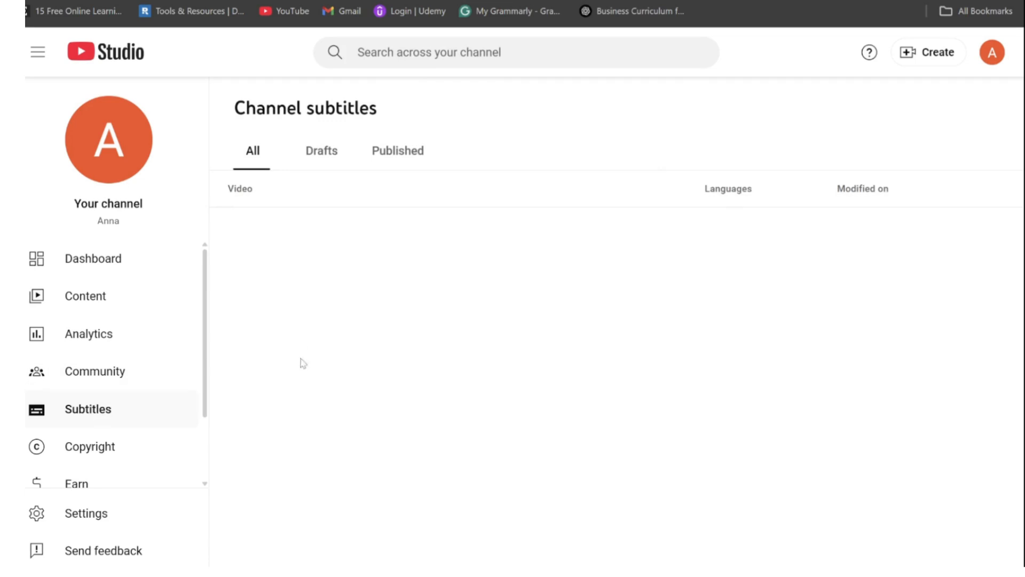
{"action": "left_click", "coordinate": [63, 453]}
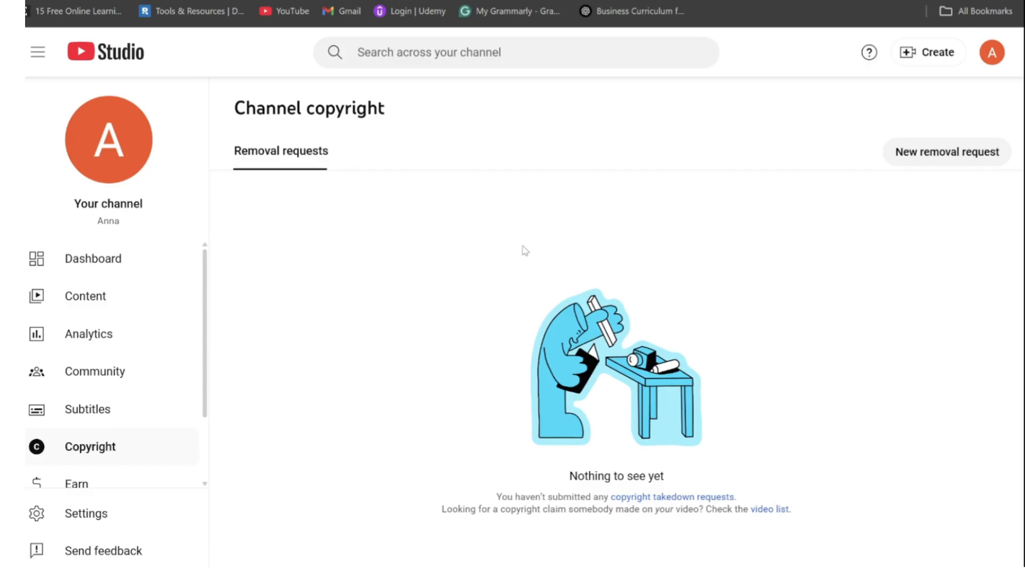
{"action": "scroll", "coordinate": [67, 382], "scroll_direction": "down", "scroll_amount": 2}
Step: Review the Earn page: 0 of 1,000 subscribers and 0 of 4,000 watch hours
{"action": "left_click", "coordinate": [74, 395]}
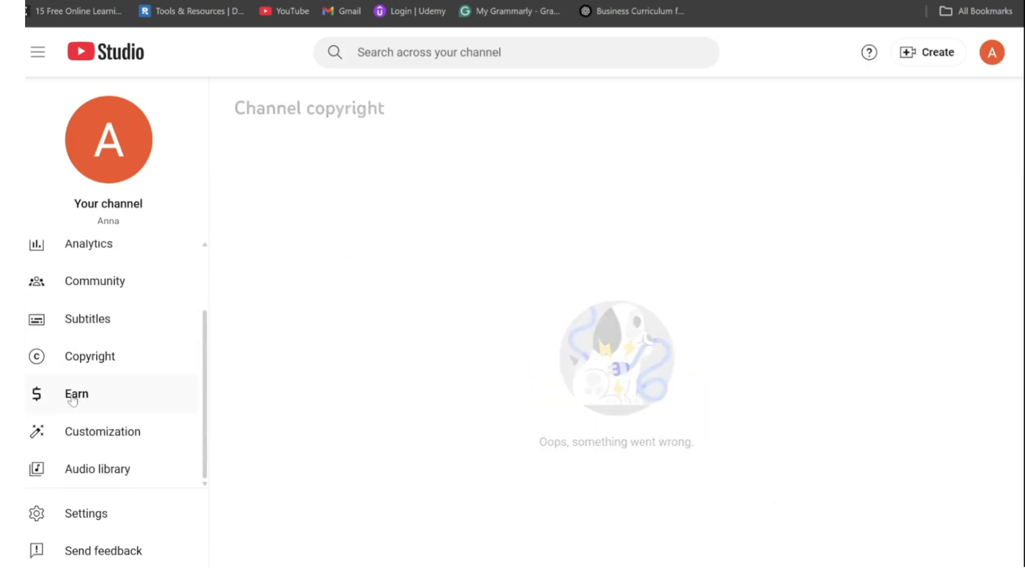
{"action": "scroll", "coordinate": [807, 480], "scroll_direction": "down", "scroll_amount": 2}
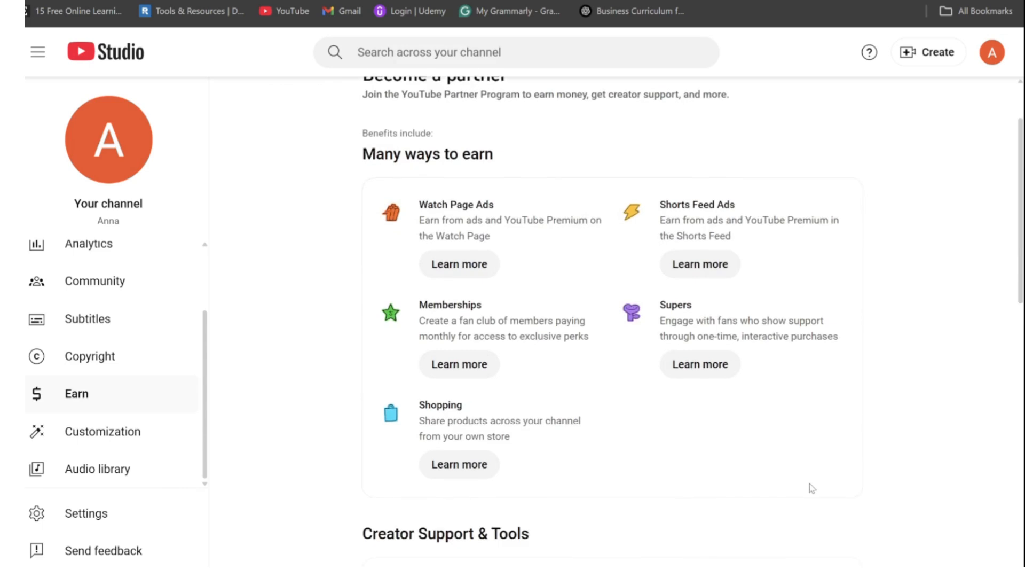
{"action": "scroll", "coordinate": [810, 488], "scroll_direction": "down", "scroll_amount": 6}
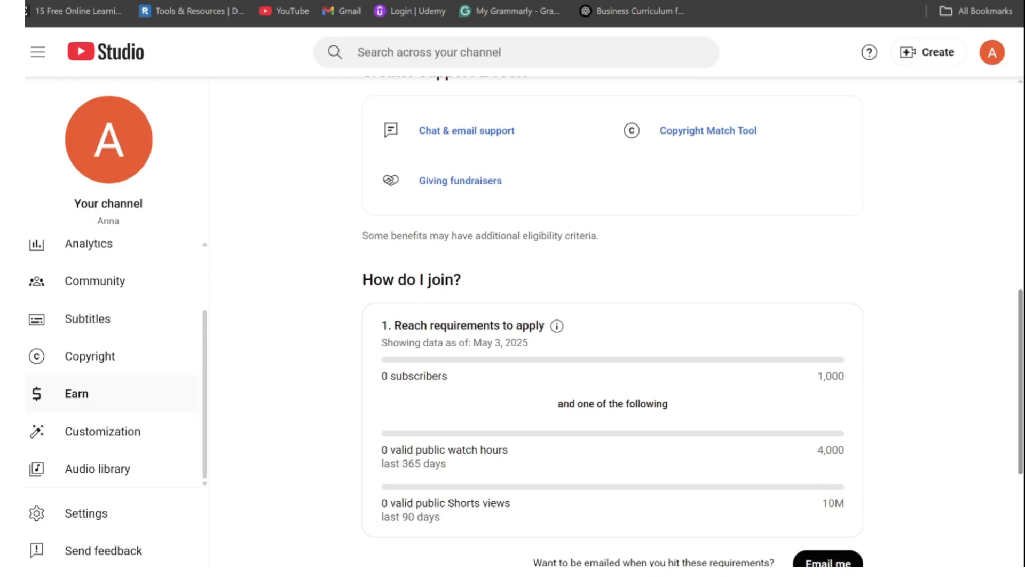
{"action": "scroll", "coordinate": [612, 320], "scroll_direction": "down", "scroll_amount": 1}
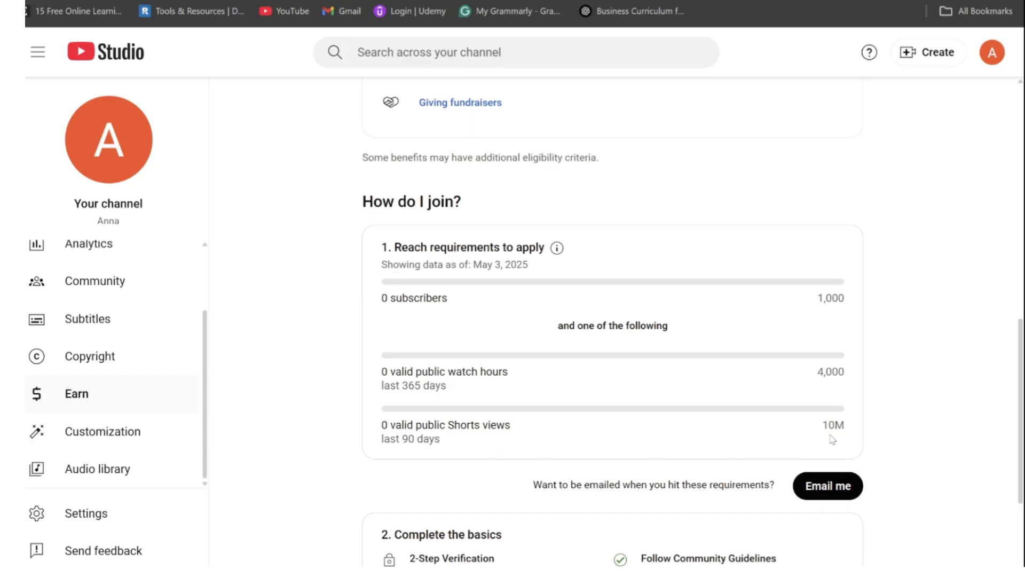
{"action": "scroll", "coordinate": [737, 429], "scroll_direction": "down", "scroll_amount": 3}
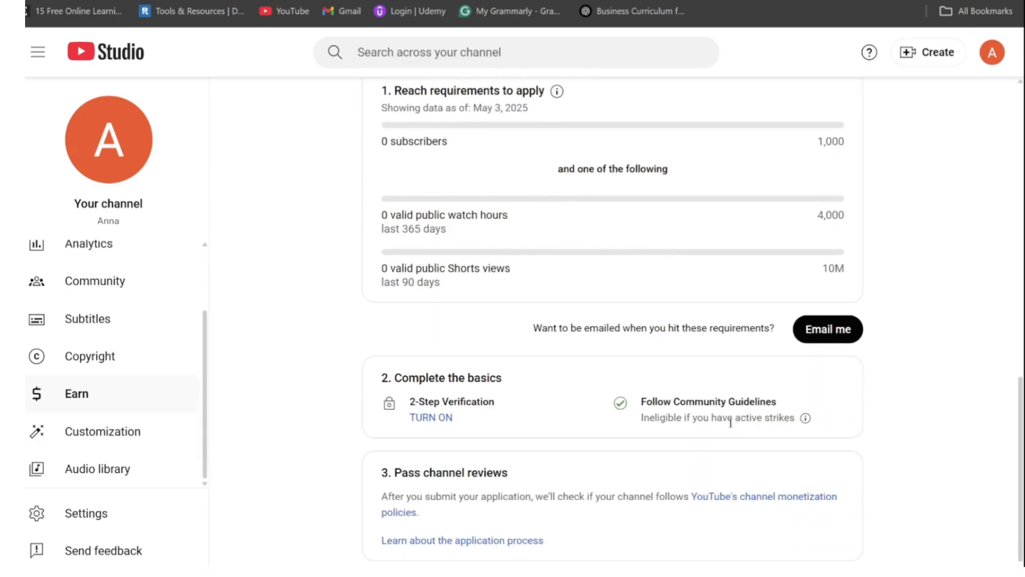
{"action": "scroll", "coordinate": [721, 419], "scroll_direction": "down", "scroll_amount": 1}
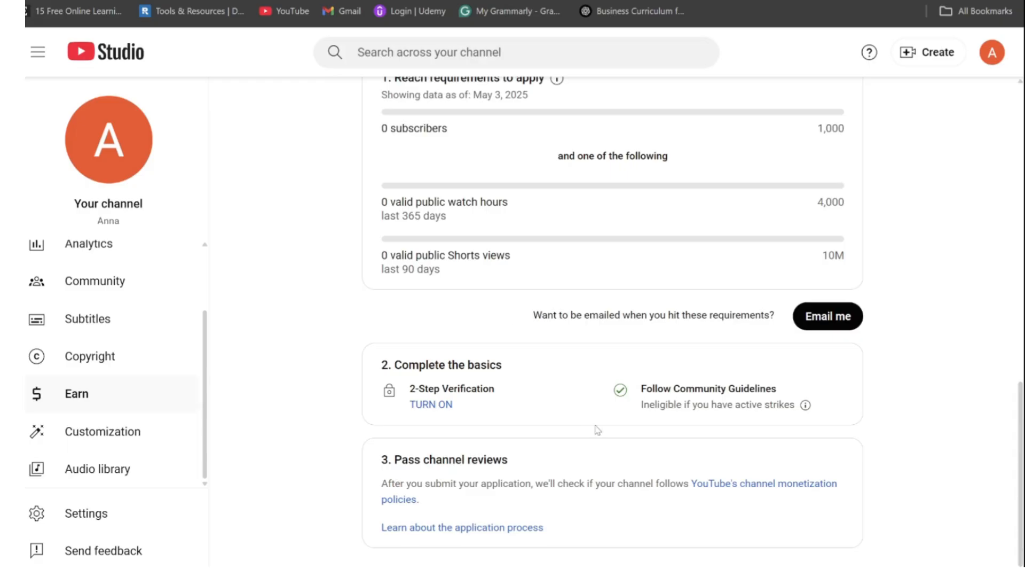
Step: View the Customization Profile tab with picture, name, handle and empty description
{"action": "left_click", "coordinate": [138, 441]}
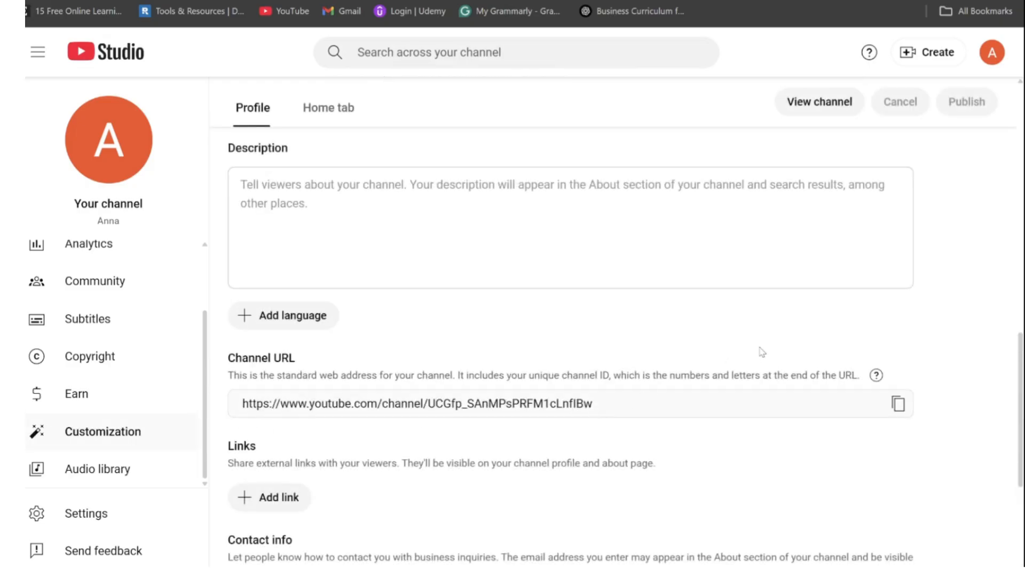
{"action": "scroll", "coordinate": [764, 355], "scroll_direction": "up", "scroll_amount": 10}
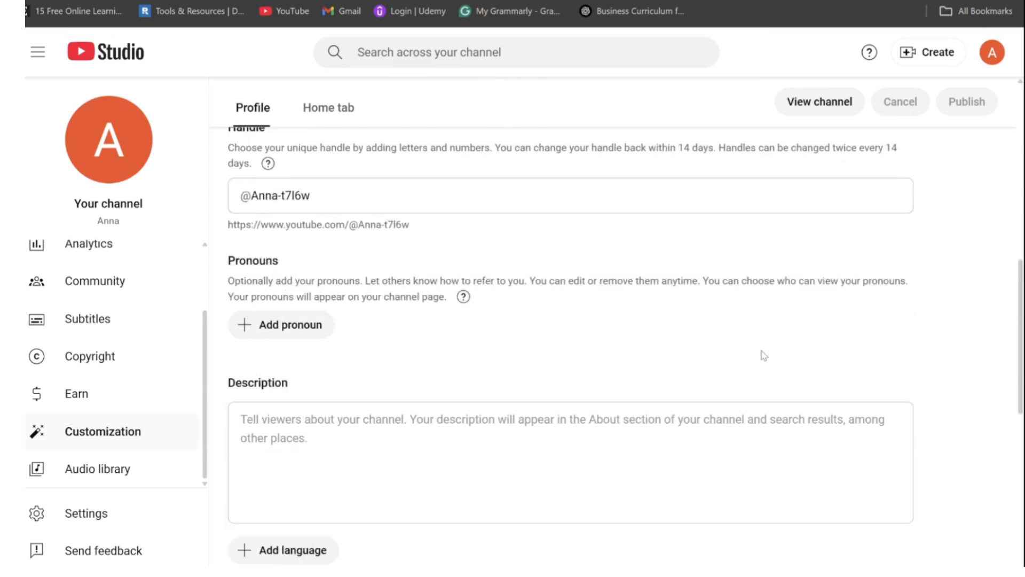
{"action": "scroll", "coordinate": [764, 356], "scroll_direction": "down", "scroll_amount": 5}
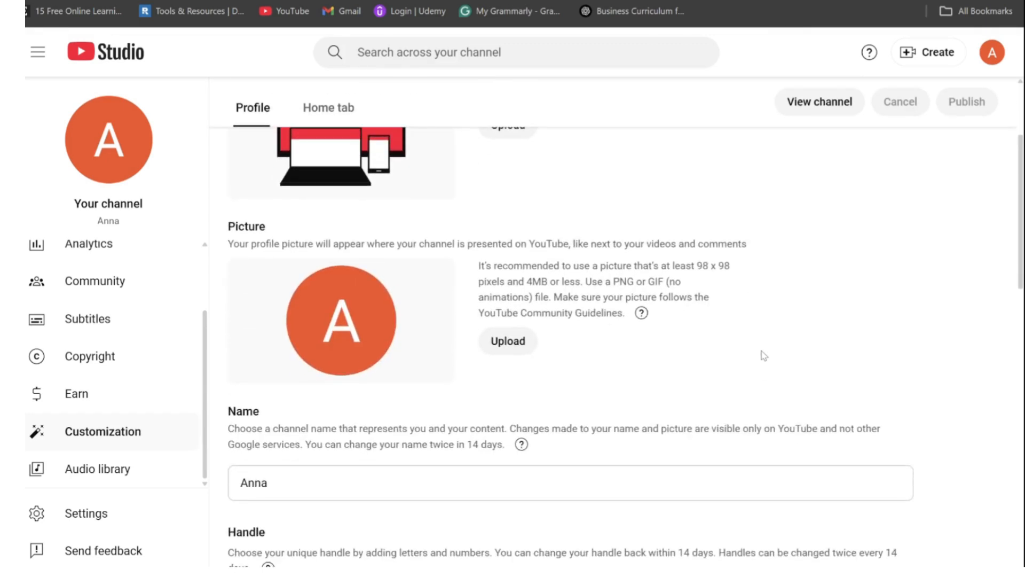
Step: In the Audio library, star Preparing Myself and Motherland, then list the Starred tracks
{"action": "left_click", "coordinate": [114, 468]}
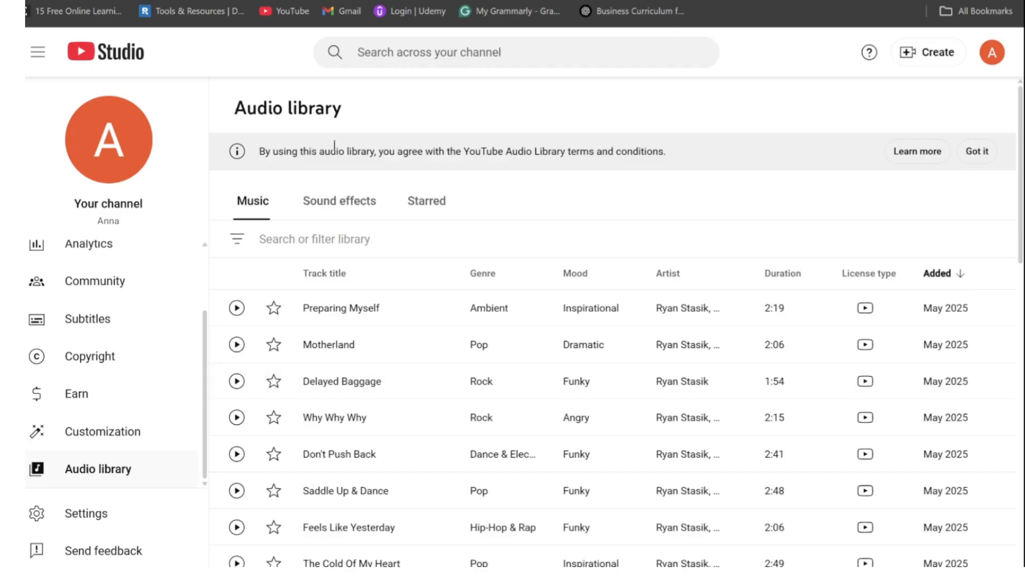
{"action": "left_click", "coordinate": [239, 243]}
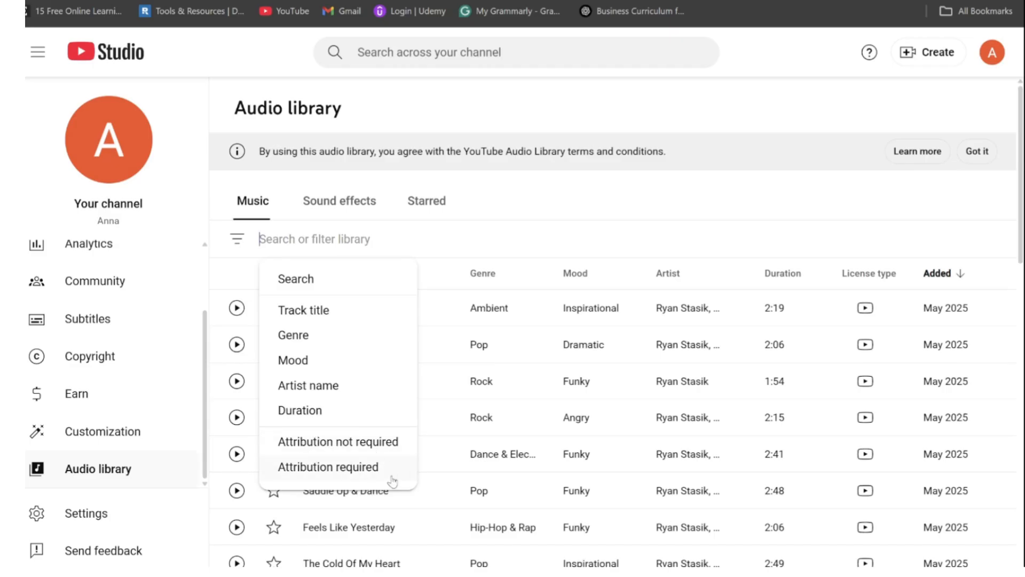
{"action": "left_click", "coordinate": [509, 224]}
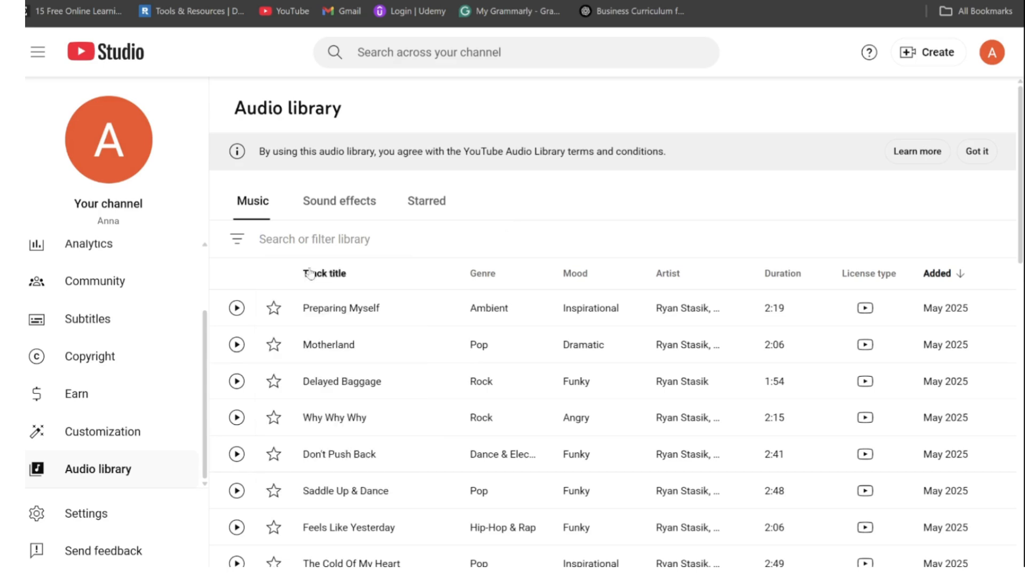
{"action": "left_click", "coordinate": [275, 311]}
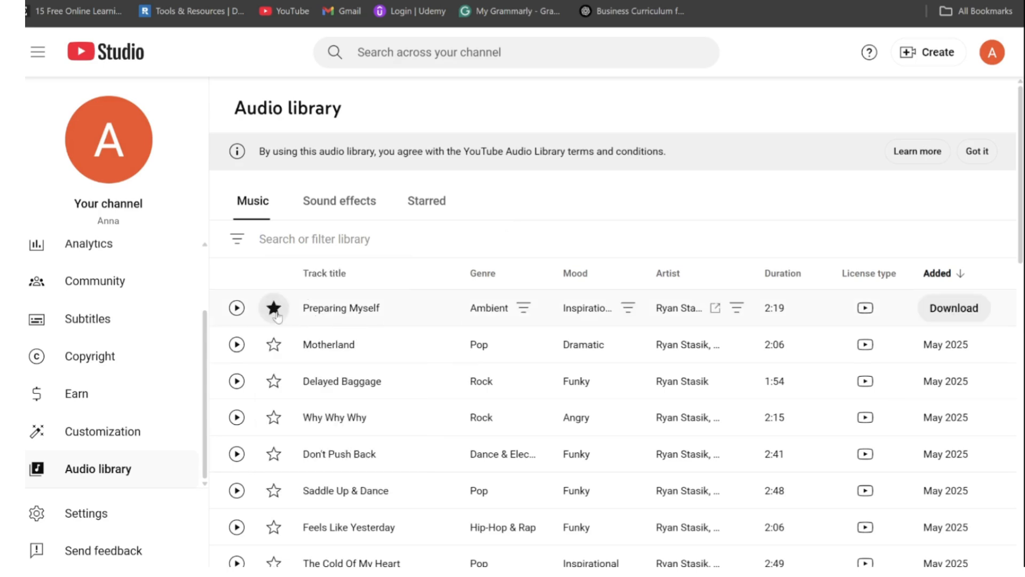
{"action": "left_click", "coordinate": [275, 346]}
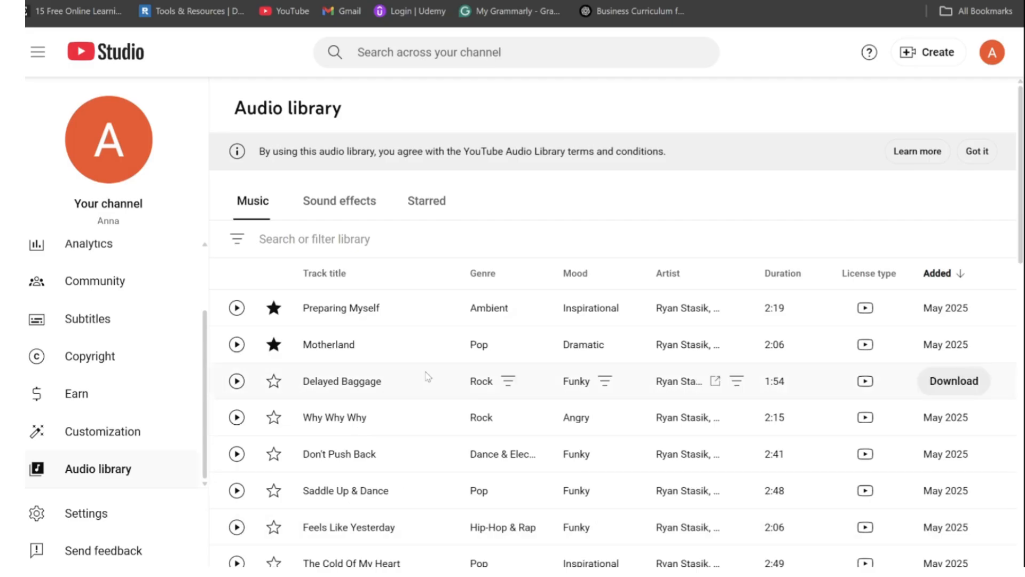
{"action": "left_click", "coordinate": [423, 205]}
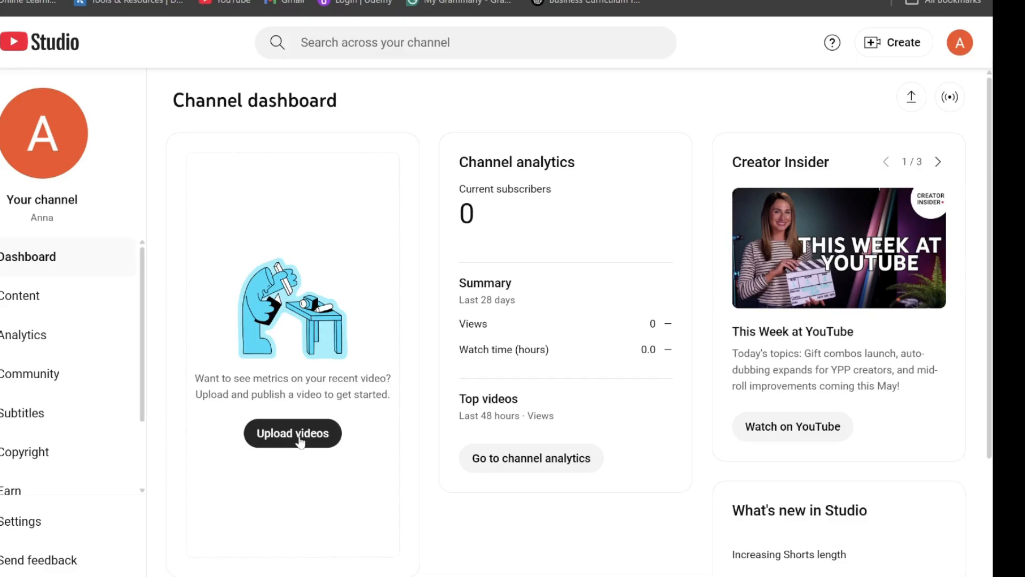
Step: Start uploading Bookkeeping.m4v through Create > Upload videos
{"action": "left_click", "coordinate": [900, 55]}
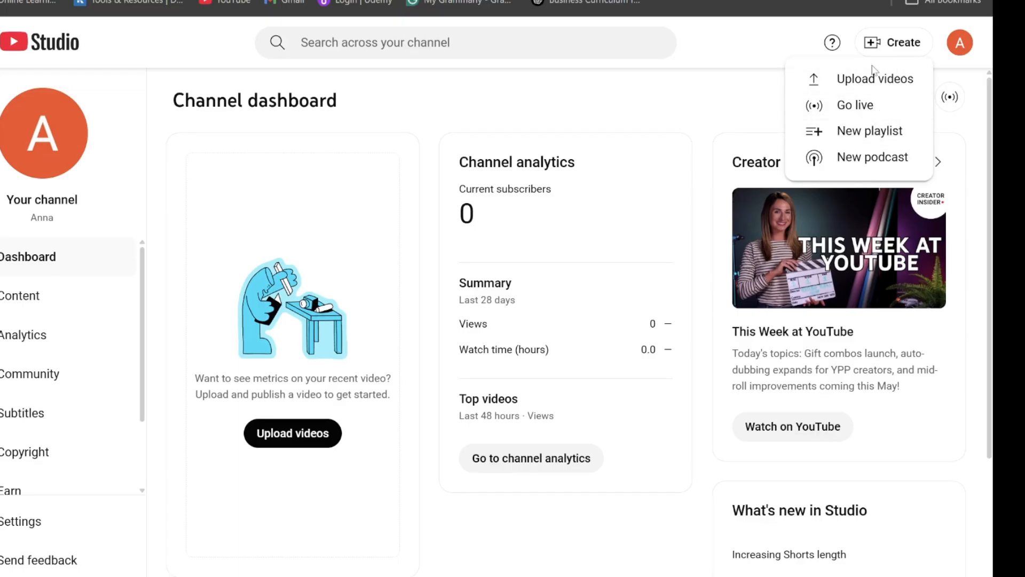
{"action": "left_click", "coordinate": [867, 83]}
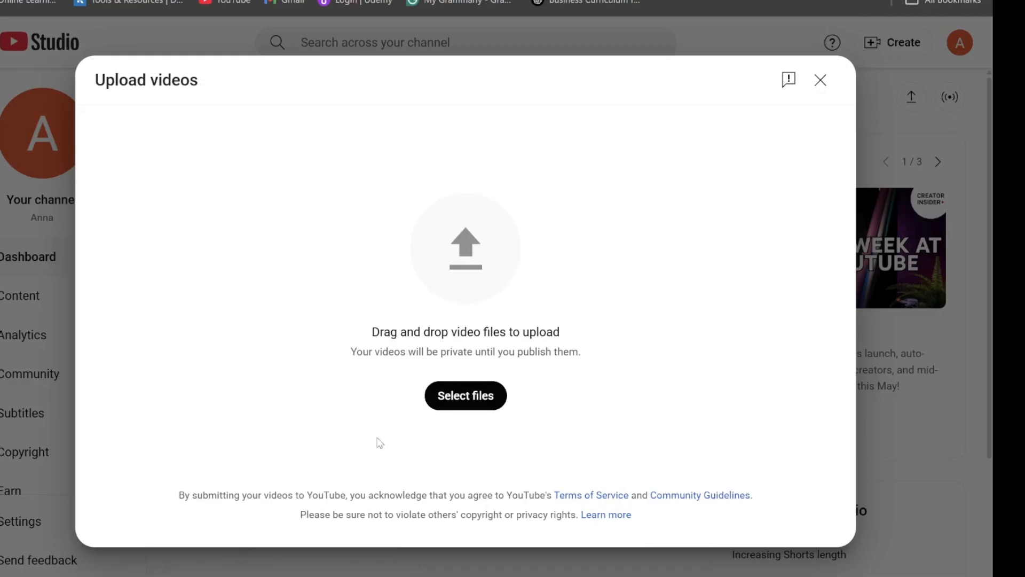
{"action": "left_click", "coordinate": [455, 398]}
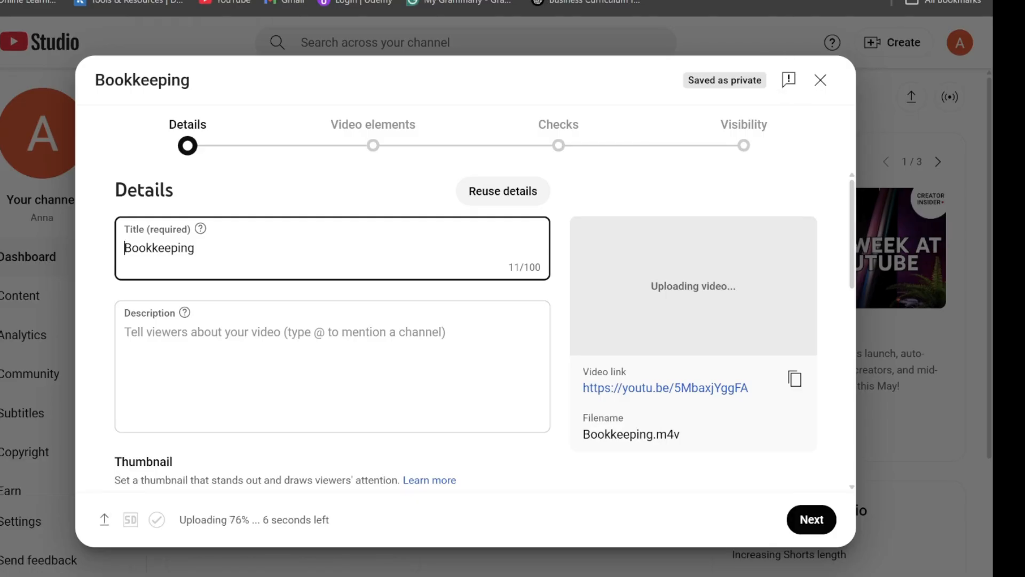
Step: In Gemini, select the suggested title 'Bookkeeping Secrets for Small Businesses'
{"action": "key", "text": "ctrl+Tab"}
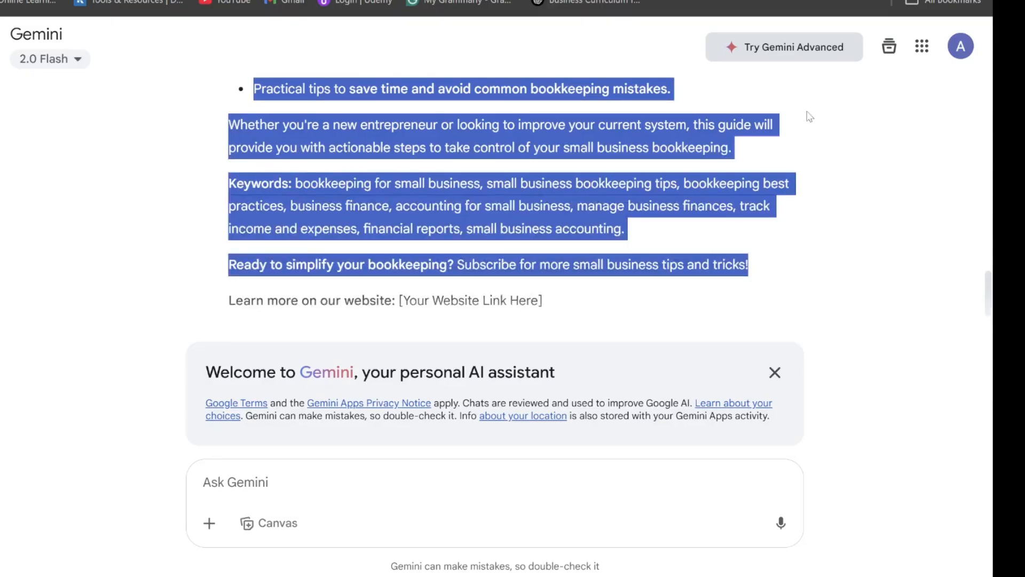
{"action": "scroll", "coordinate": [767, 139], "scroll_direction": "up", "scroll_amount": 15}
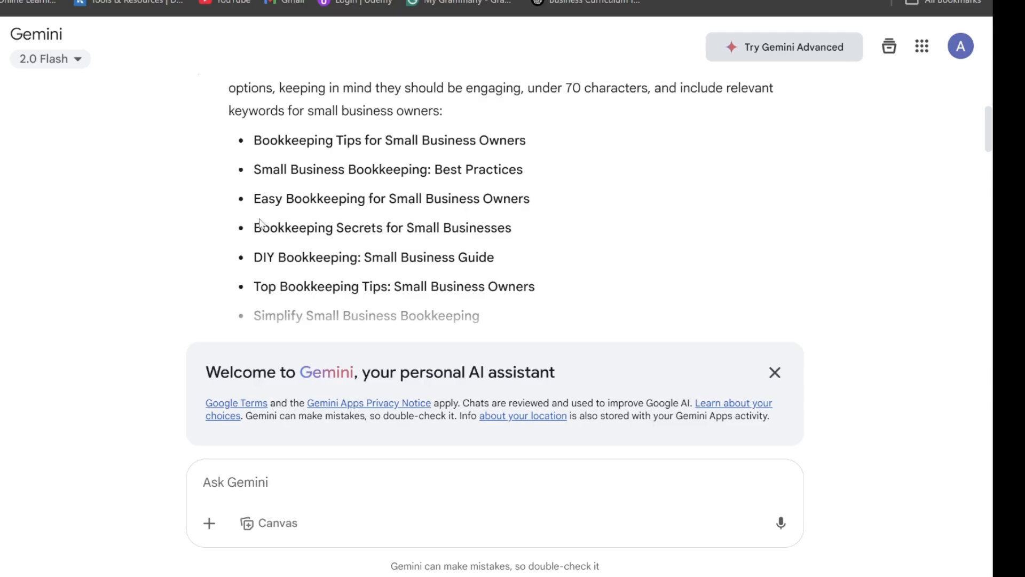
{"action": "left_click_drag", "start_coordinate": [255, 227], "coordinate": [523, 243]}
{"action": "key", "text": "ctrl+c"}
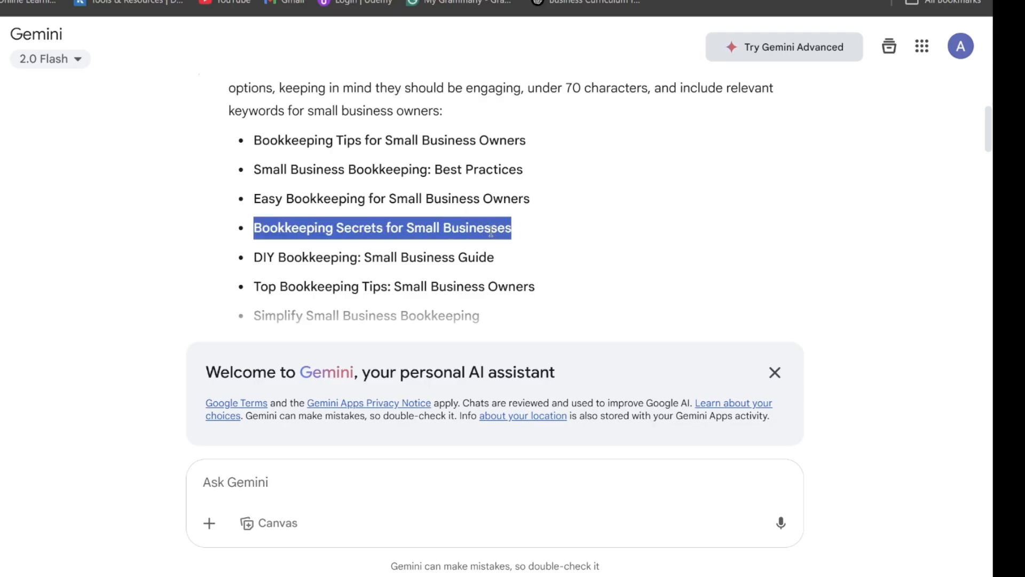
Step: Paste 'Bookkeeping Secrets for Small Businesses' over the Bookkeeping title, then go back to Gemini
{"action": "left_click", "coordinate": [257, 1]}
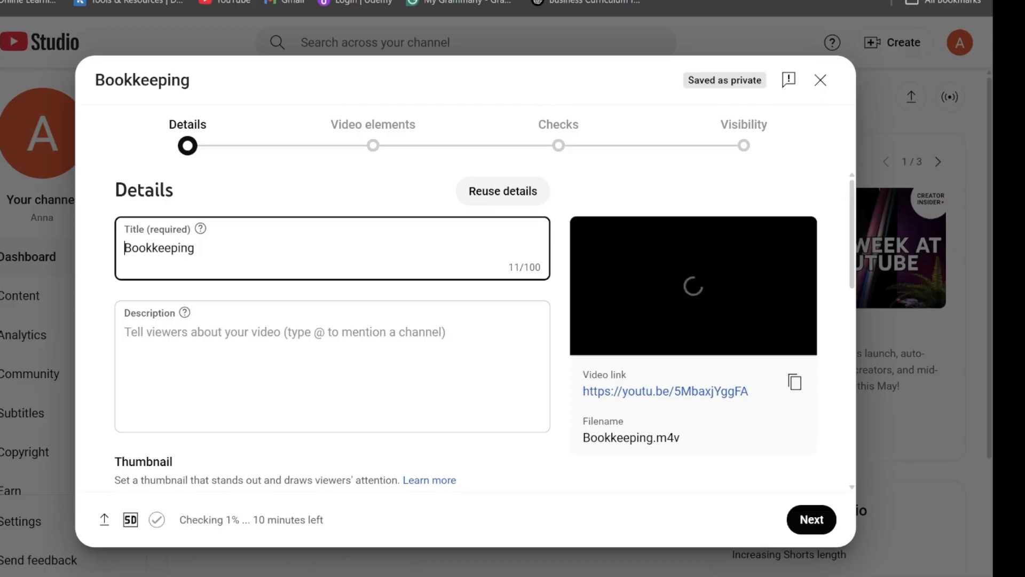
{"action": "left_click_drag", "start_coordinate": [203, 249], "coordinate": [131, 235]}
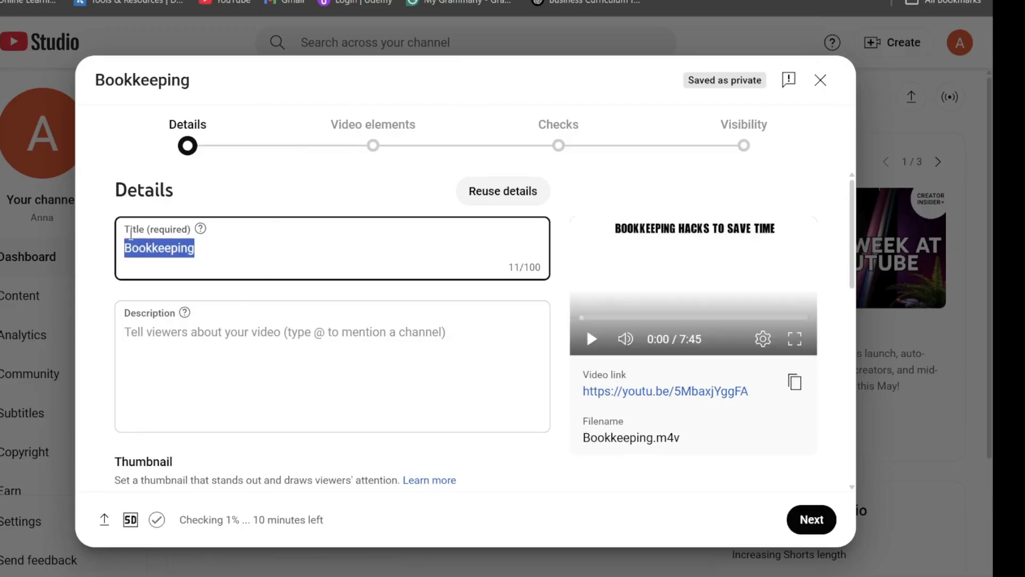
{"action": "key", "text": "ctrl+v"}
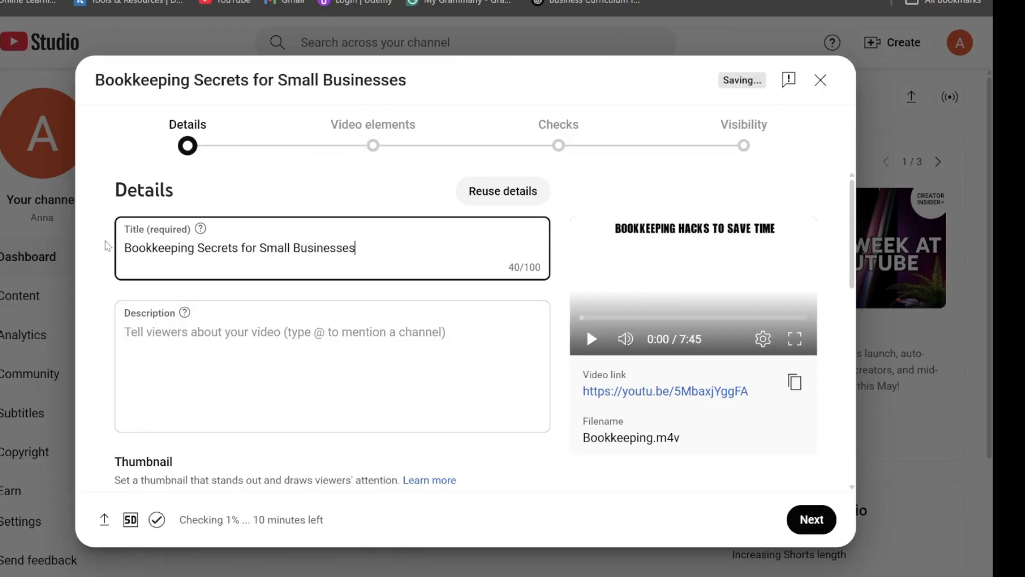
{"action": "left_click", "coordinate": [162, 347]}
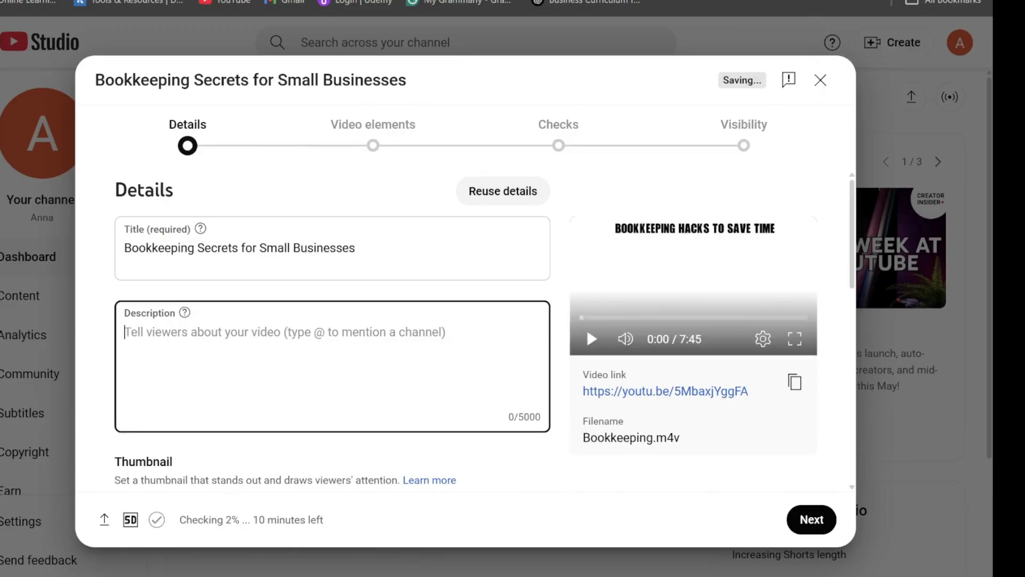
{"action": "key", "text": "ctrl+Tab"}
{"action": "scroll", "coordinate": [598, 198], "scroll_direction": "down", "scroll_amount": 5}
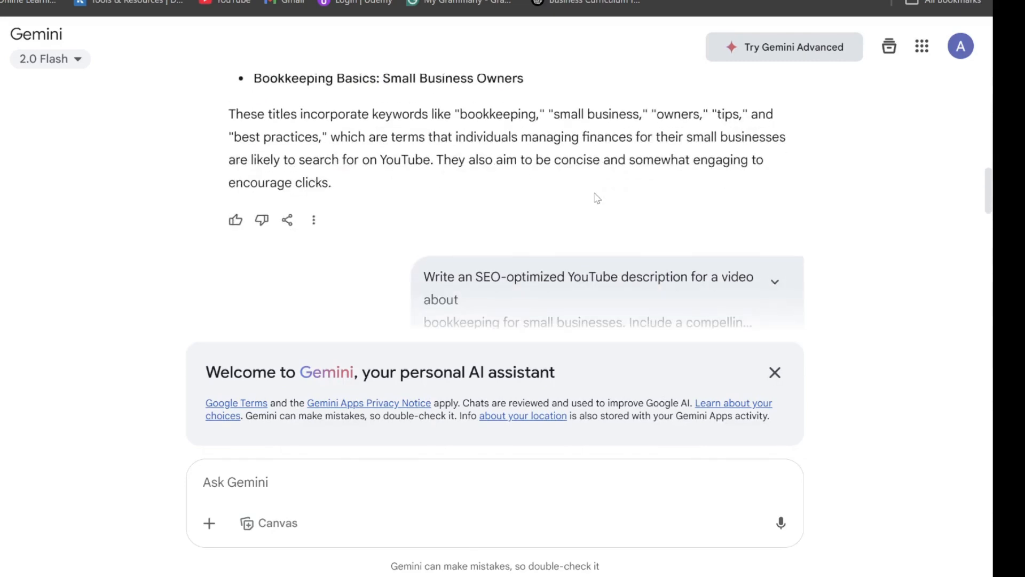
Step: Select and copy Gemini's full SEO description, from 'Got it!' through '[Your Website Link Here]'
{"action": "scroll", "coordinate": [597, 198], "scroll_direction": "down", "scroll_amount": 2}
{"action": "scroll", "coordinate": [537, 197], "scroll_direction": "up", "scroll_amount": 1}
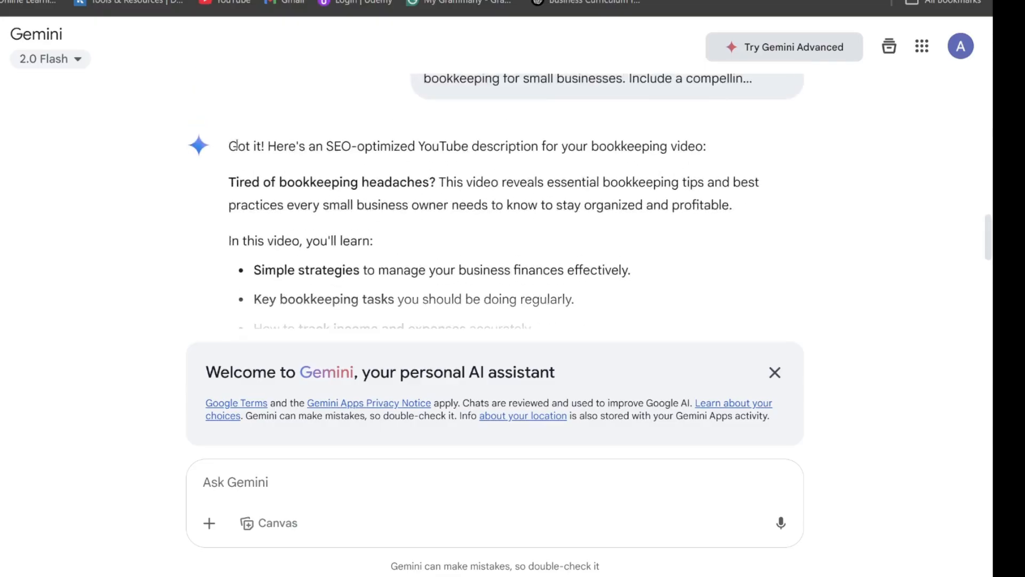
{"action": "left_click_drag", "start_coordinate": [237, 146], "coordinate": [577, 223]}
{"action": "left_click", "coordinate": [328, 130]}
{"action": "scroll", "coordinate": [645, 245], "scroll_direction": "down", "scroll_amount": 7}
{"action": "left_click_drag", "start_coordinate": [231, 144], "coordinate": [789, 206]}
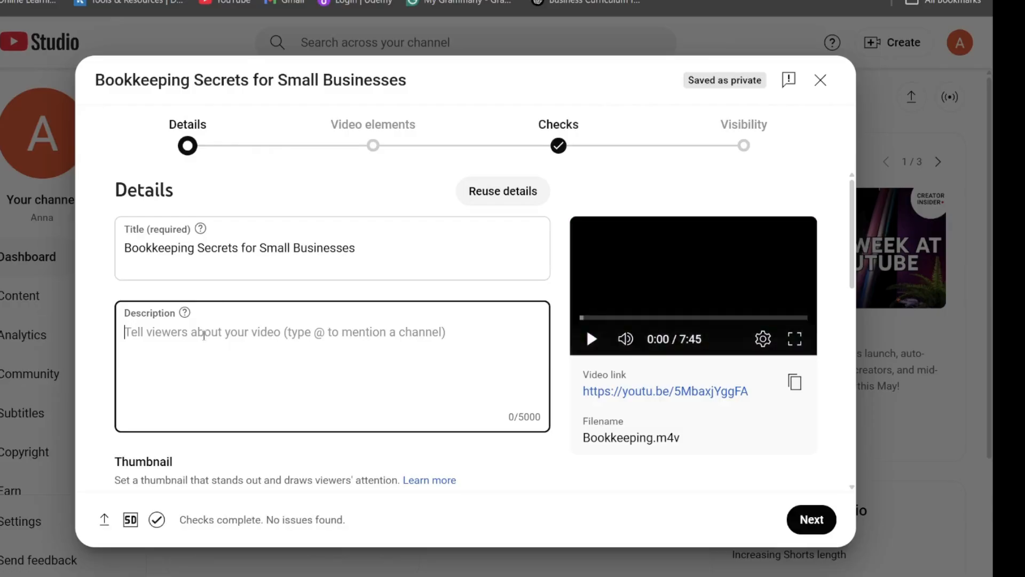
Step: Paste Gemini's description into the video Description (1093/5000), then bring up the Canva thumbnail design
{"action": "key", "text": "ctrl+v"}
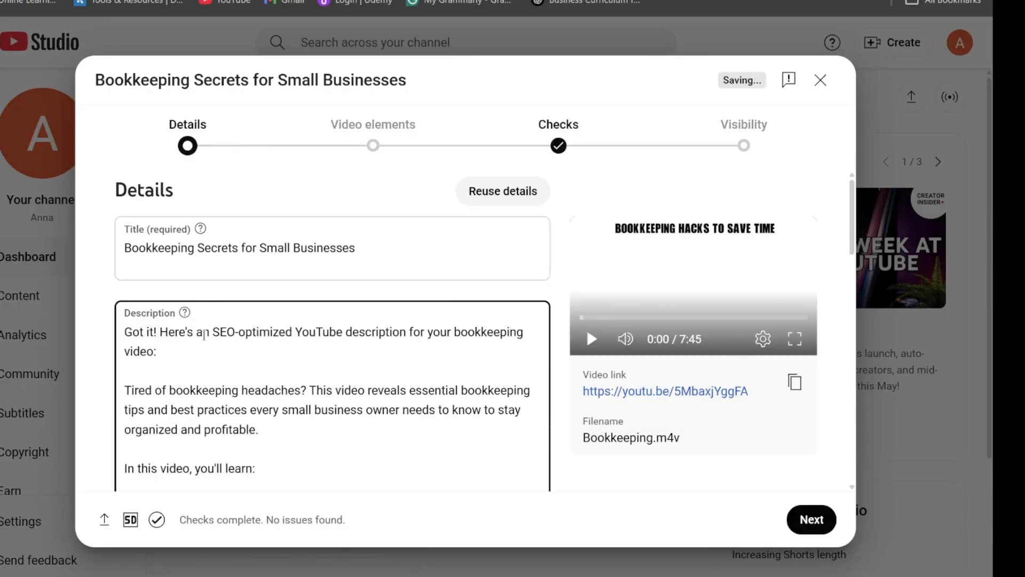
{"action": "scroll", "coordinate": [203, 335], "scroll_direction": "down", "scroll_amount": 10}
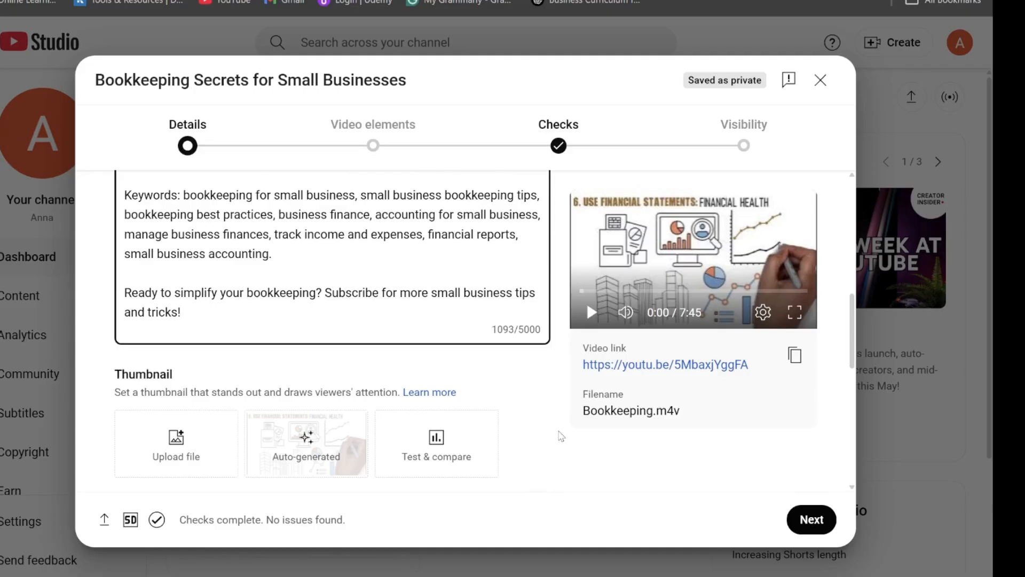
{"action": "key", "text": "ctrl+Tab"}
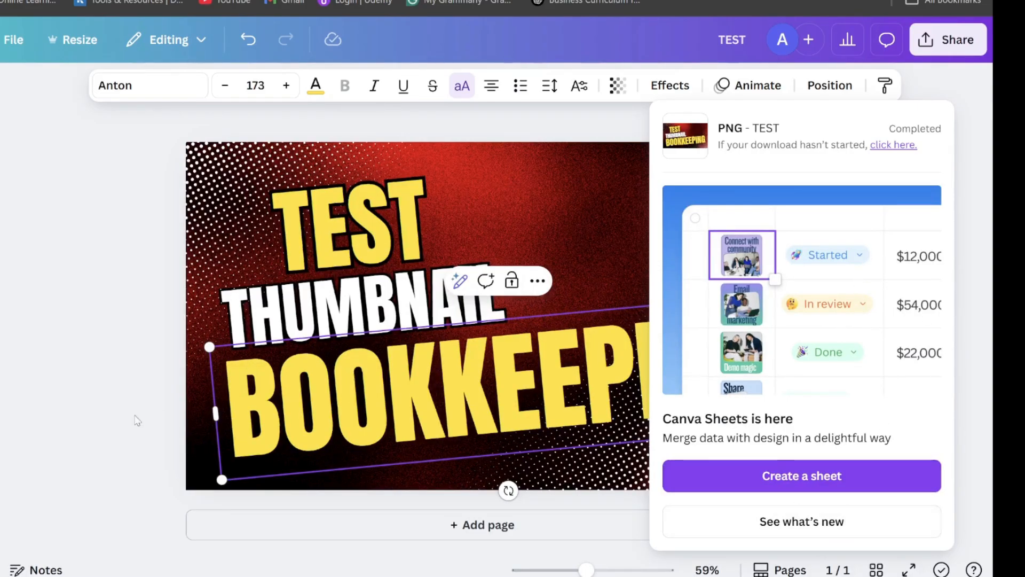
Step: Leave the TEST thumbnail design, return to Canva home and start a new YouTube Thumbnail design
{"action": "left_click", "coordinate": [123, 419]}
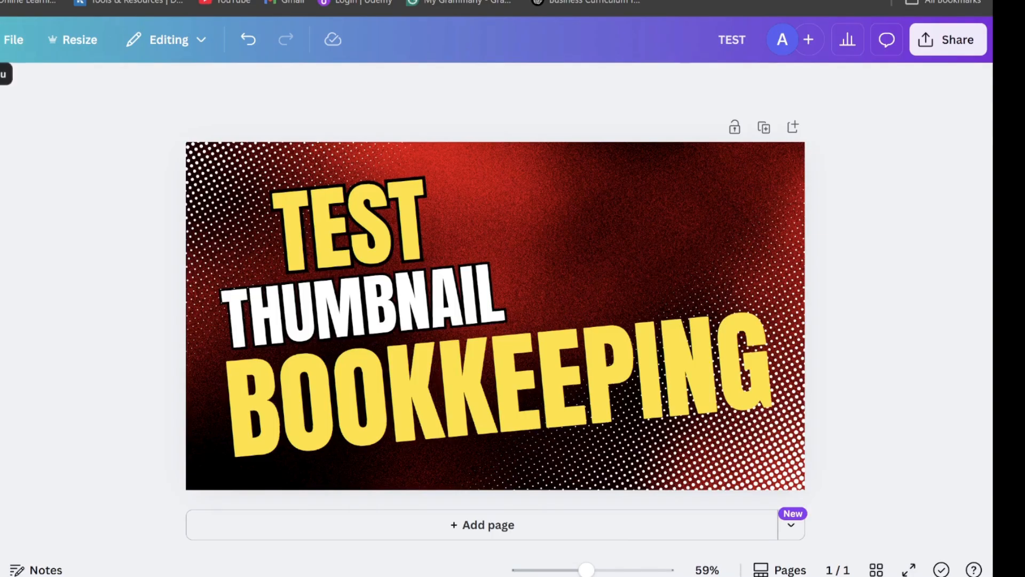
{"action": "left_click", "coordinate": [1, 40]}
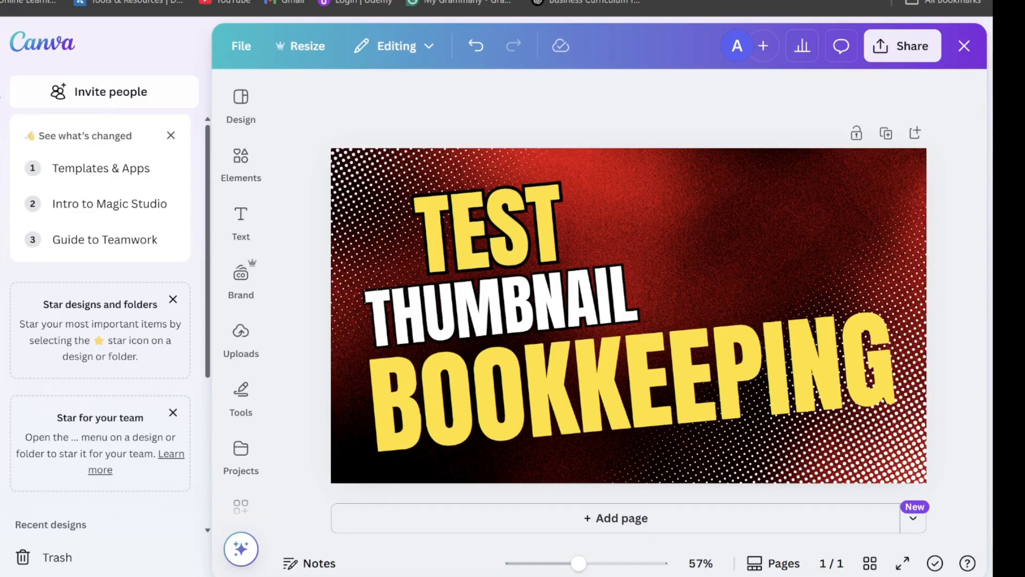
{"action": "left_click", "coordinate": [28, 51]}
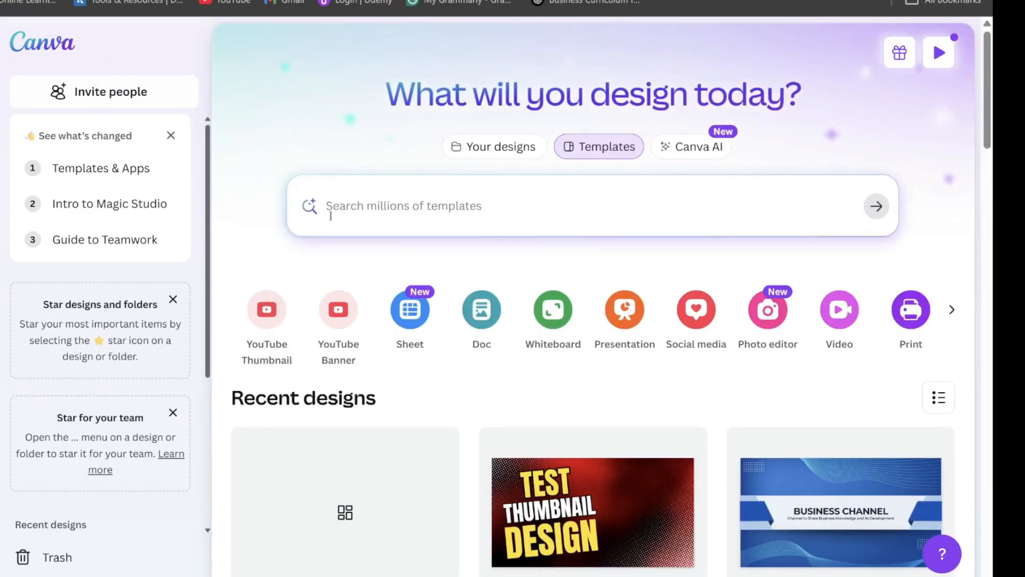
{"action": "left_click", "coordinate": [273, 322]}
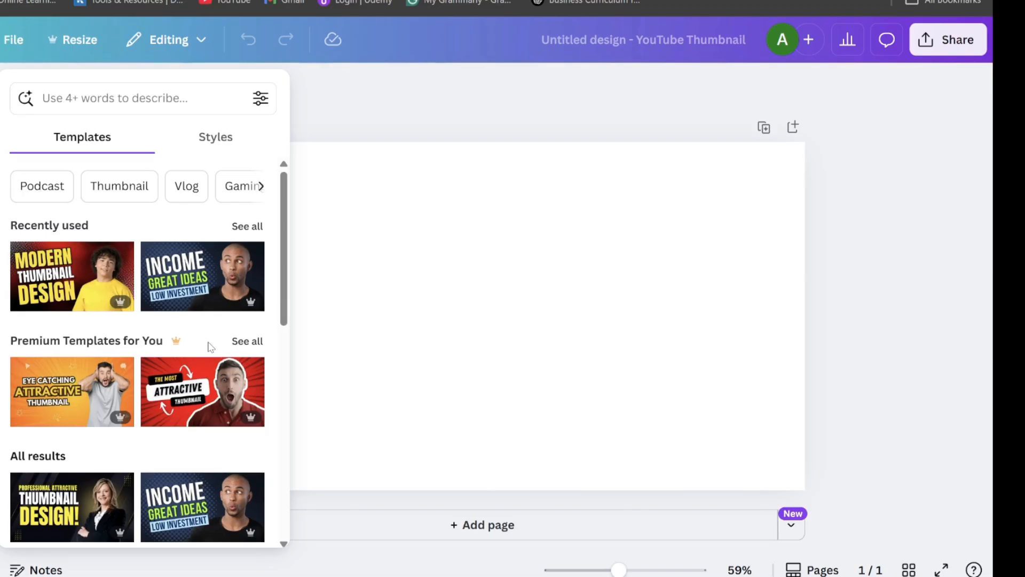
Step: Apply the Red and Yellow Bold Modern thumbnail template, delete the person photo, and change MODERN to TEST
{"action": "left_click", "coordinate": [87, 276]}
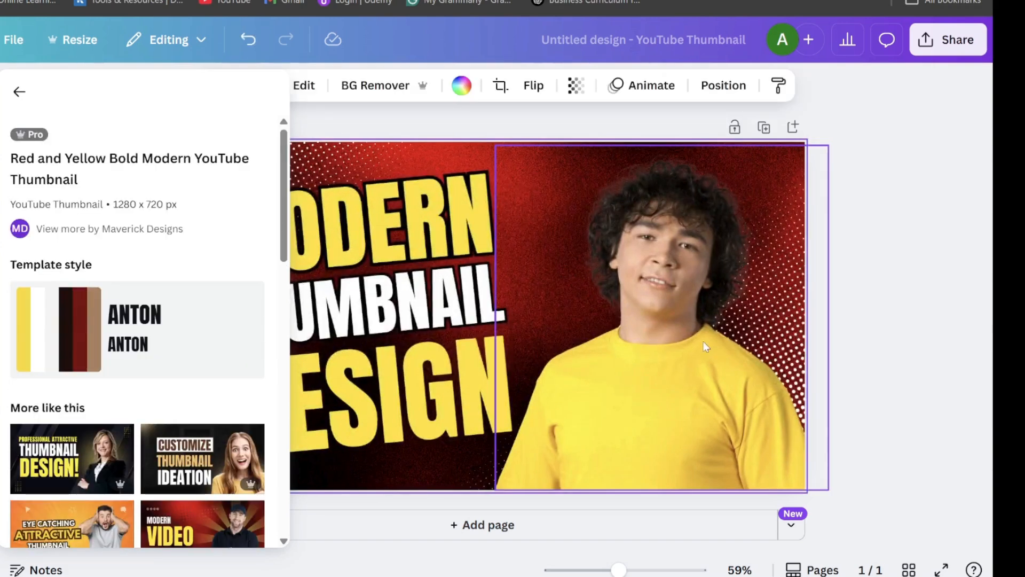
{"action": "left_click", "coordinate": [753, 337]}
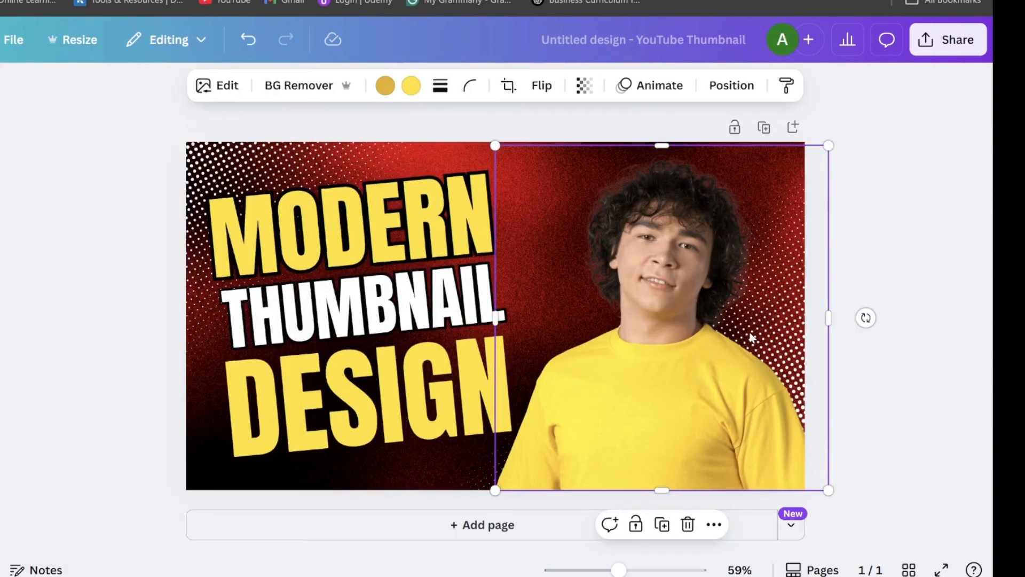
{"action": "key", "text": "Delete"}
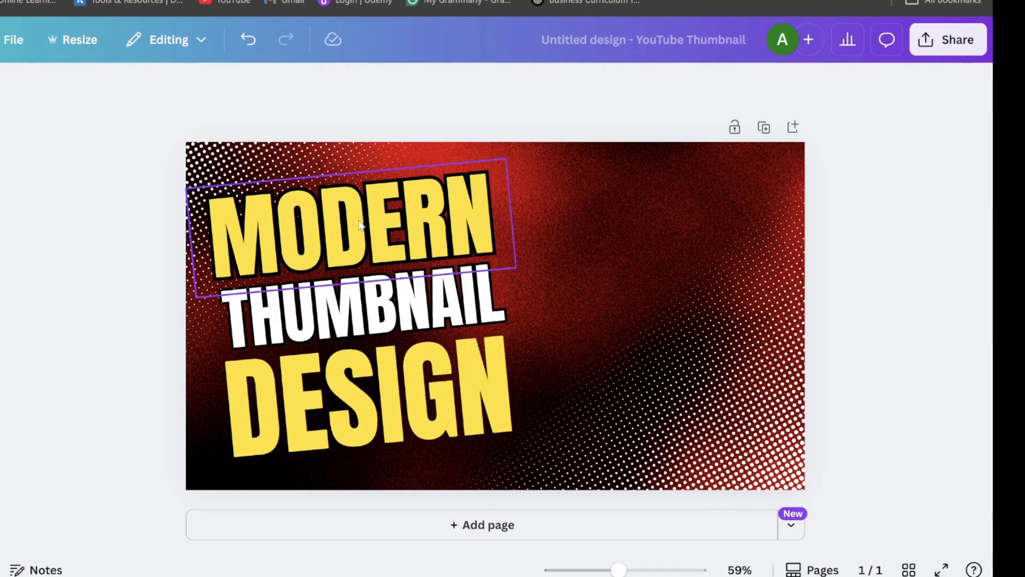
{"action": "left_click", "coordinate": [360, 225]}
{"action": "left_click", "coordinate": [306, 227]}
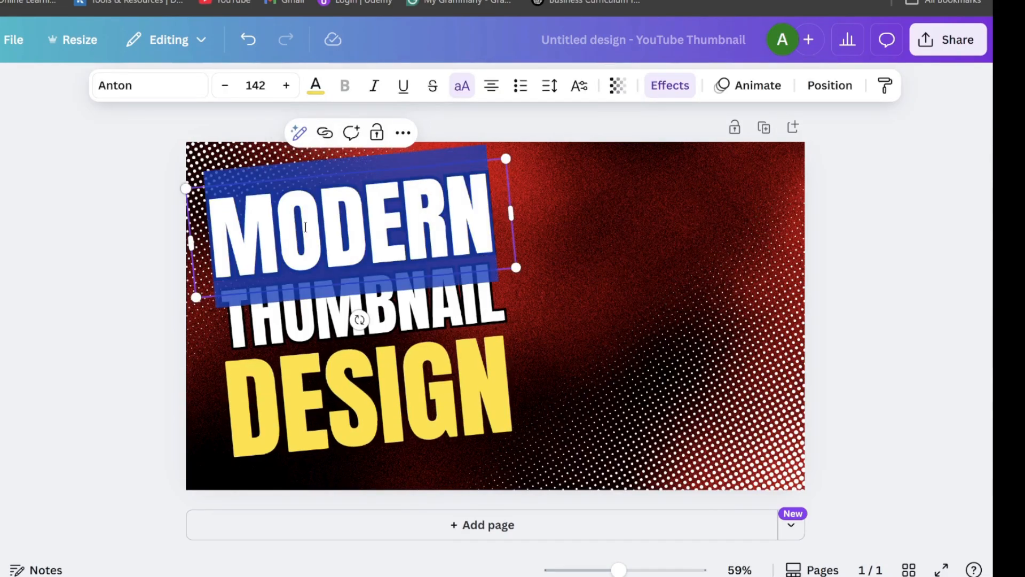
{"action": "type", "text": "TES"}
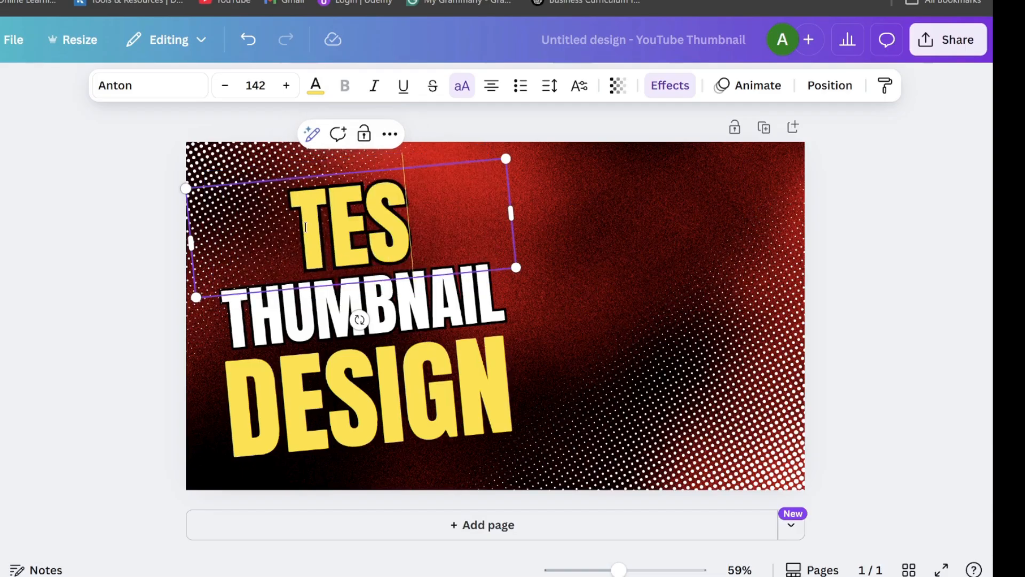
{"action": "type", "text": "T"}
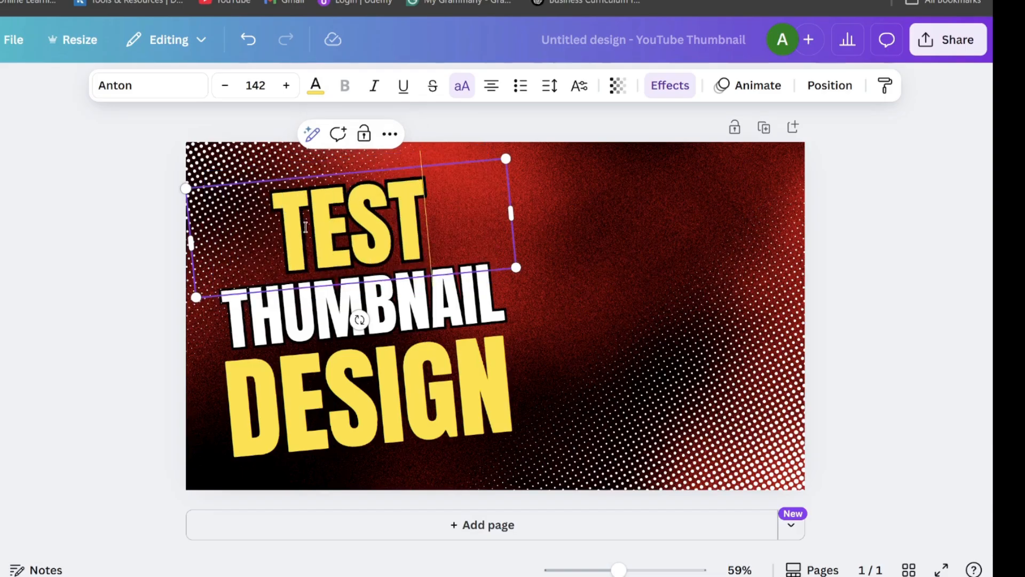
{"action": "left_click", "coordinate": [344, 373]}
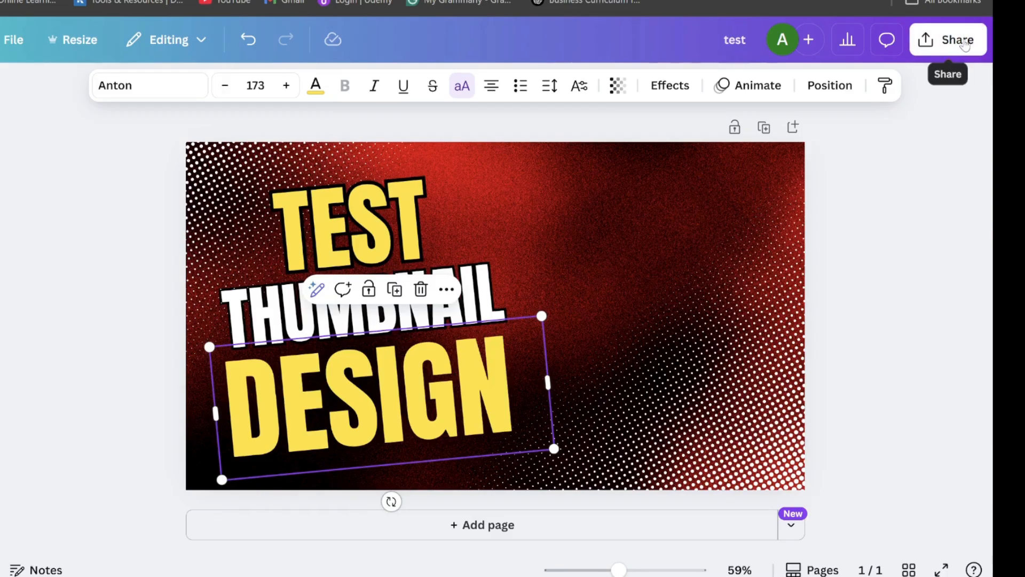
{"action": "left_click", "coordinate": [964, 44]}
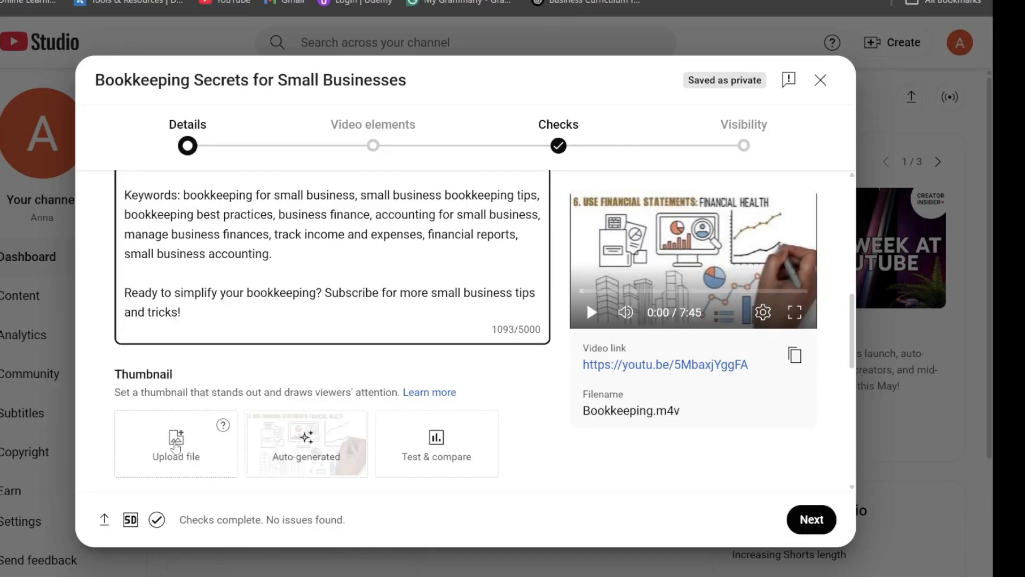
Step: Upload the TEST THUMBNAIL BOOKKEEPING image as the video's custom thumbnail
{"action": "left_click", "coordinate": [176, 448]}
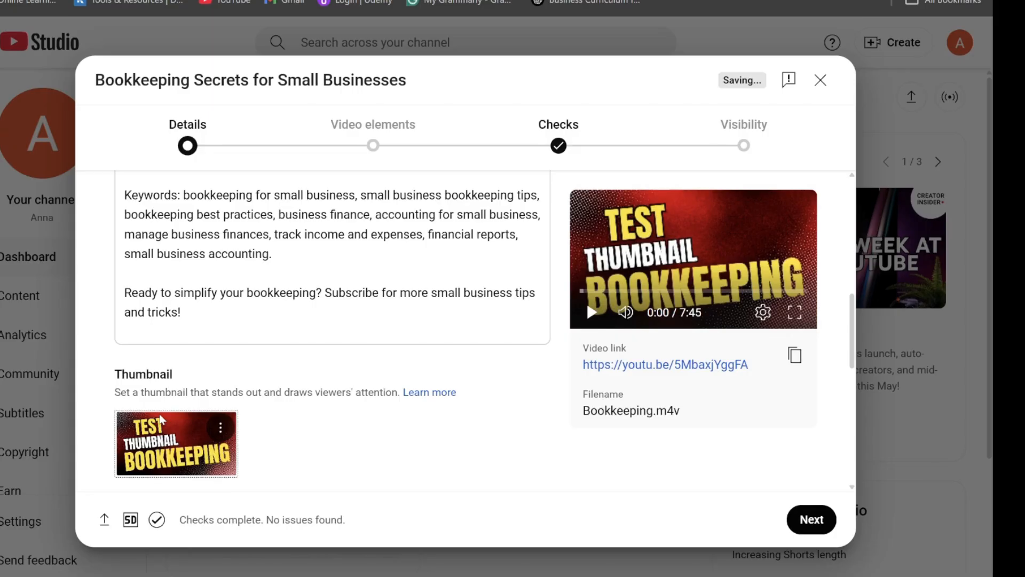
{"action": "scroll", "coordinate": [325, 387], "scroll_direction": "down", "scroll_amount": 3}
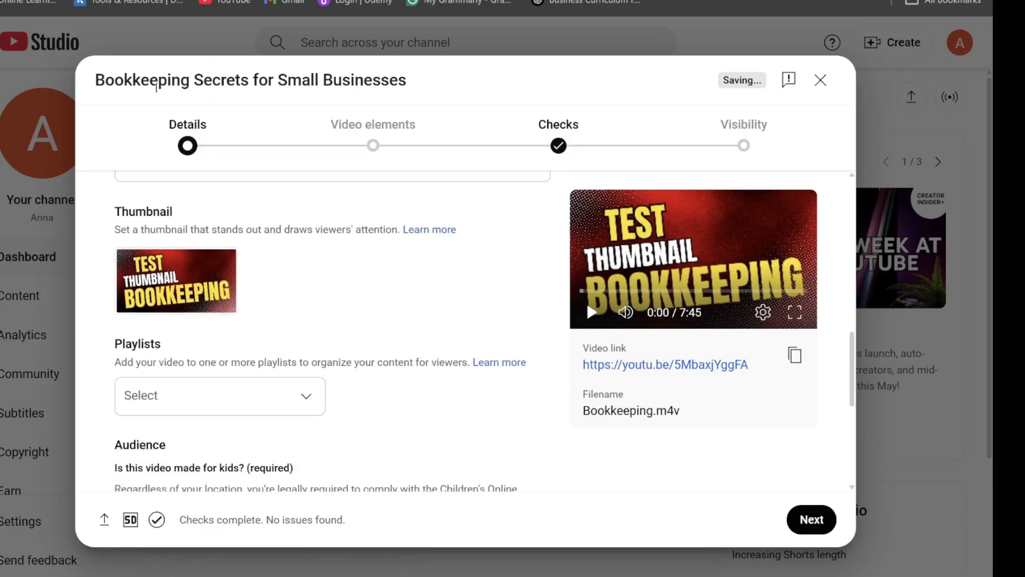
{"action": "scroll", "coordinate": [277, 260], "scroll_direction": "down", "scroll_amount": 2}
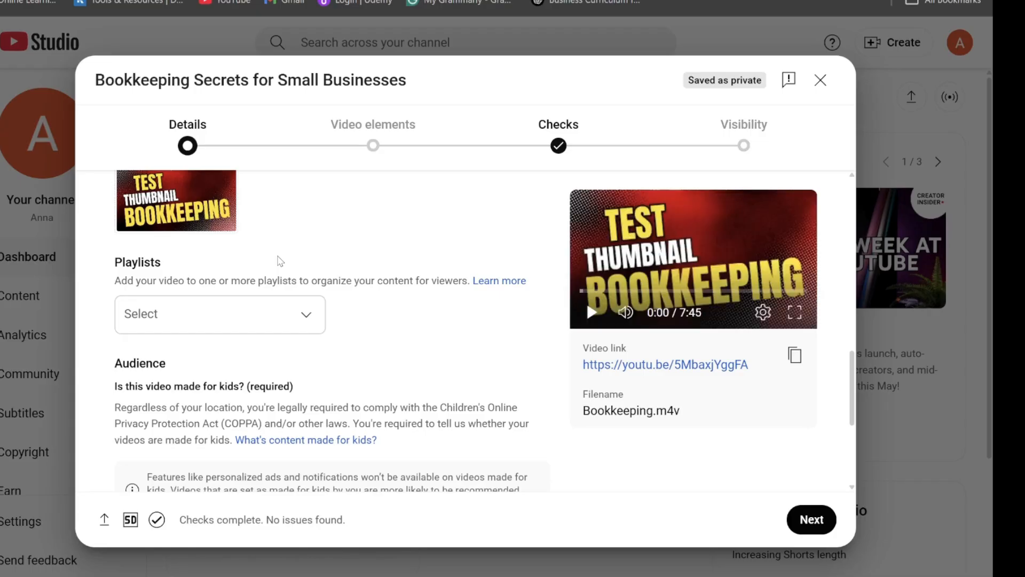
Step: Set the audience to 'No, it's not made for kids' and keep age restriction at 'No, don't restrict'
{"action": "left_click", "coordinate": [306, 318]}
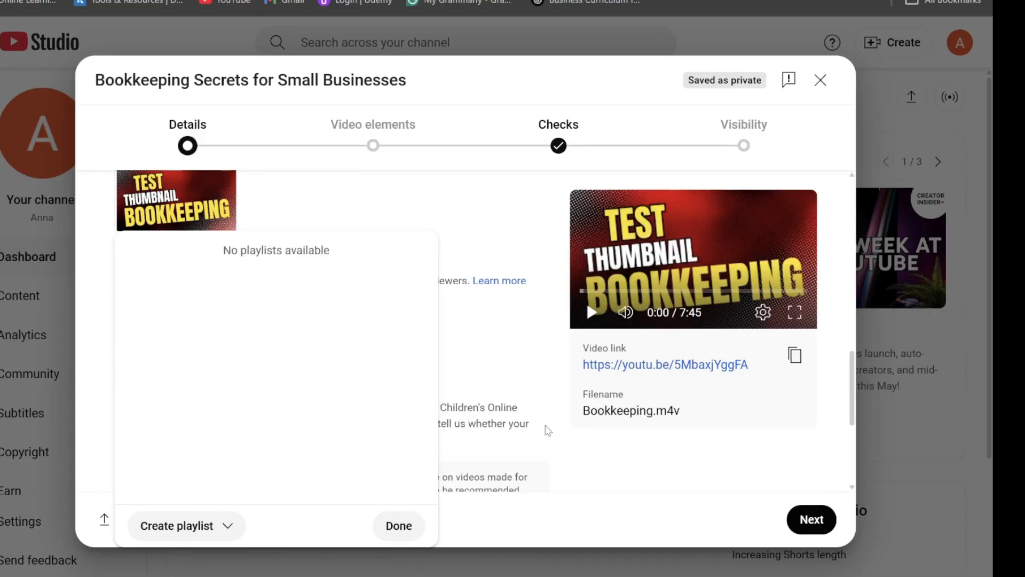
{"action": "left_click", "coordinate": [532, 387]}
{"action": "scroll", "coordinate": [267, 349], "scroll_direction": "down", "scroll_amount": 2}
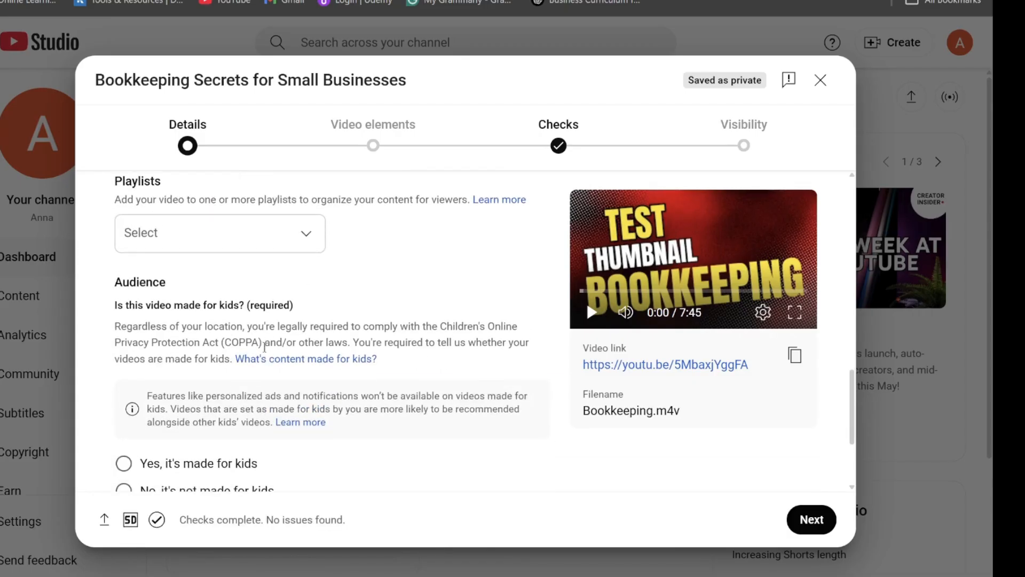
{"action": "scroll", "coordinate": [264, 348], "scroll_direction": "down", "scroll_amount": 2}
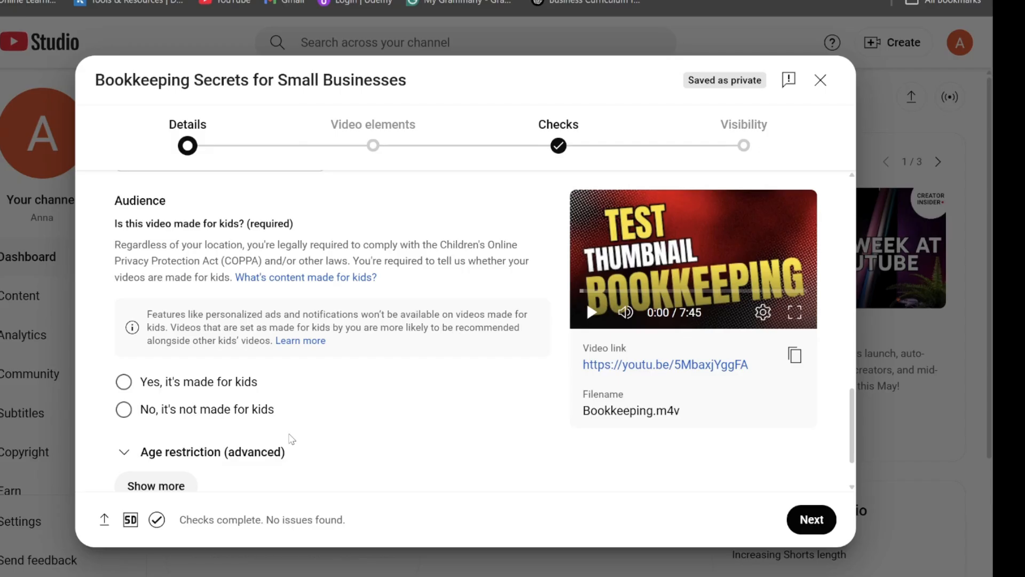
{"action": "left_click", "coordinate": [125, 410]}
{"action": "scroll", "coordinate": [268, 382], "scroll_direction": "down", "scroll_amount": 1}
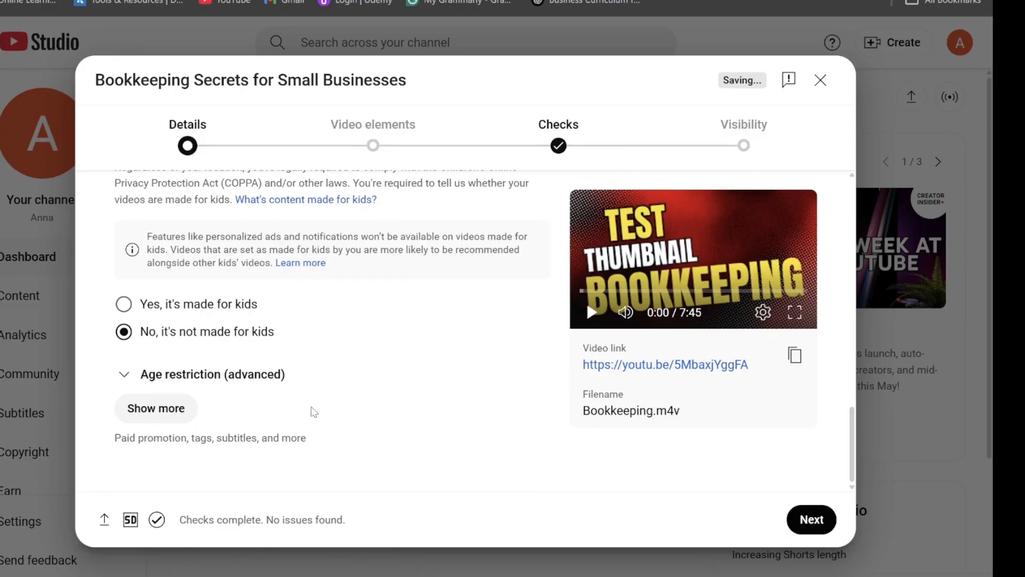
{"action": "left_click", "coordinate": [131, 379]}
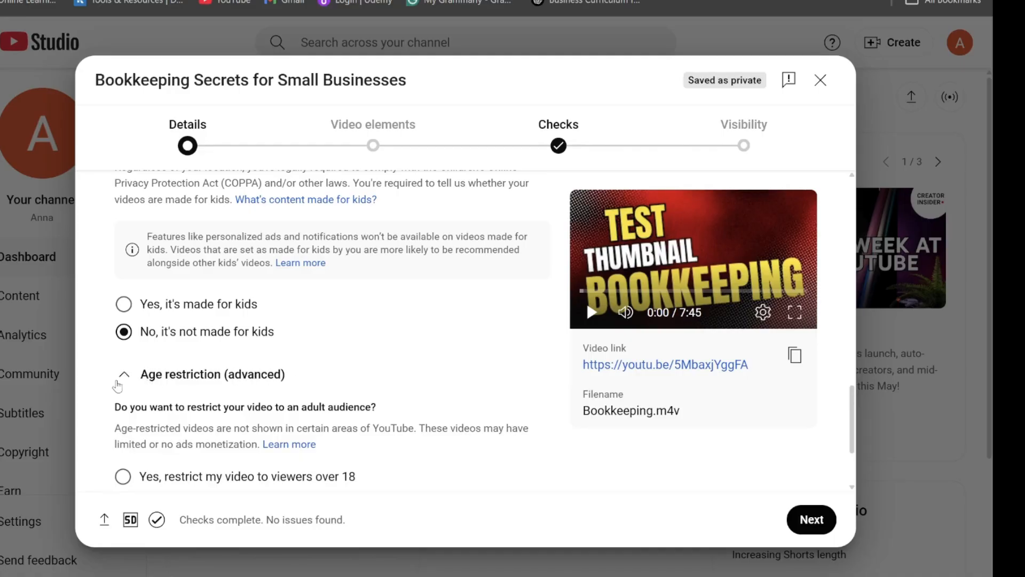
{"action": "scroll", "coordinate": [126, 382], "scroll_direction": "down", "scroll_amount": 3}
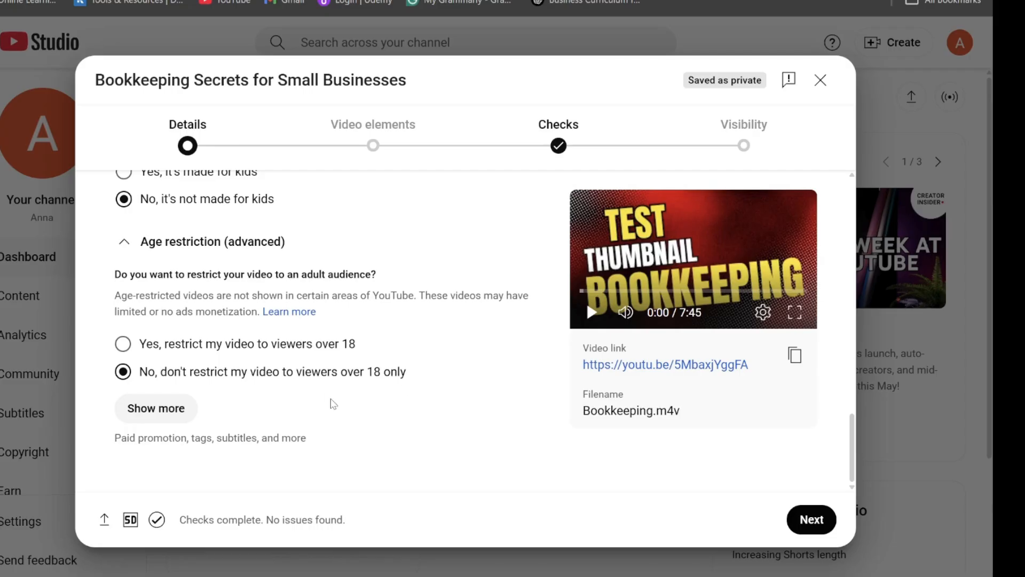
Step: Expand the extra settings via Show more and set Altered content to No
{"action": "left_click", "coordinate": [152, 416]}
{"action": "scroll", "coordinate": [152, 418], "scroll_direction": "down", "scroll_amount": 3}
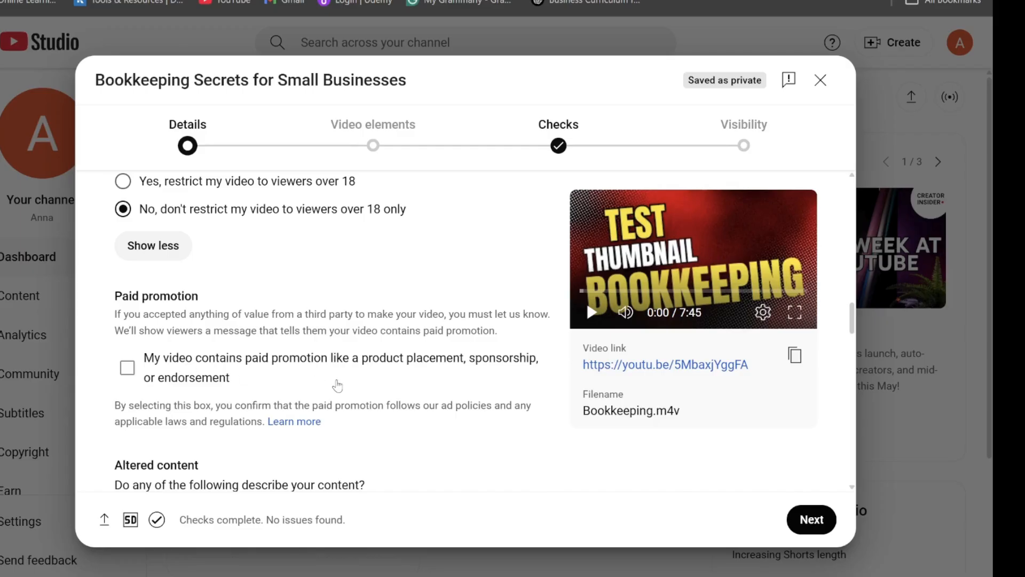
{"action": "scroll", "coordinate": [337, 385], "scroll_direction": "down", "scroll_amount": 3}
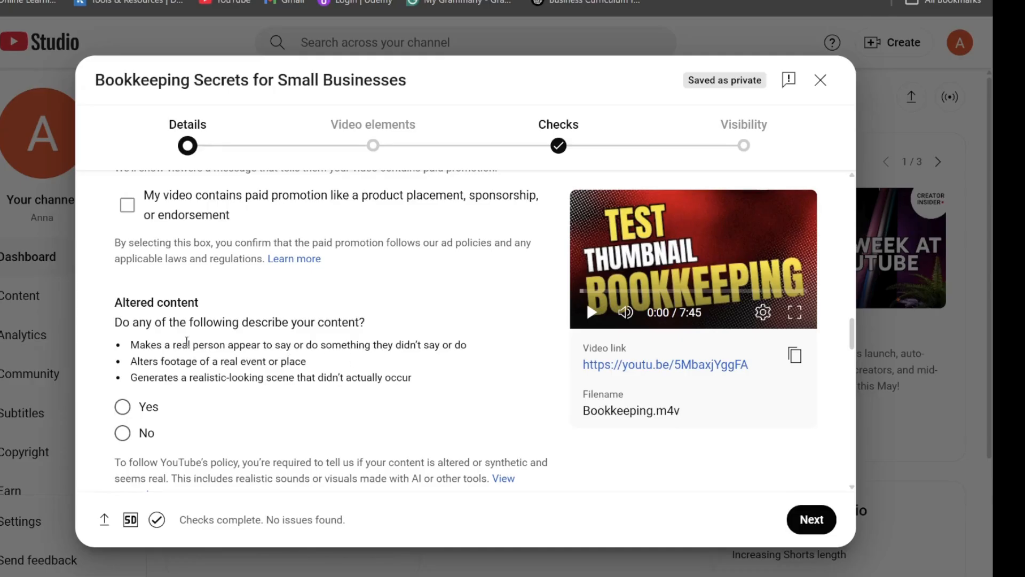
{"action": "left_click", "coordinate": [122, 433]}
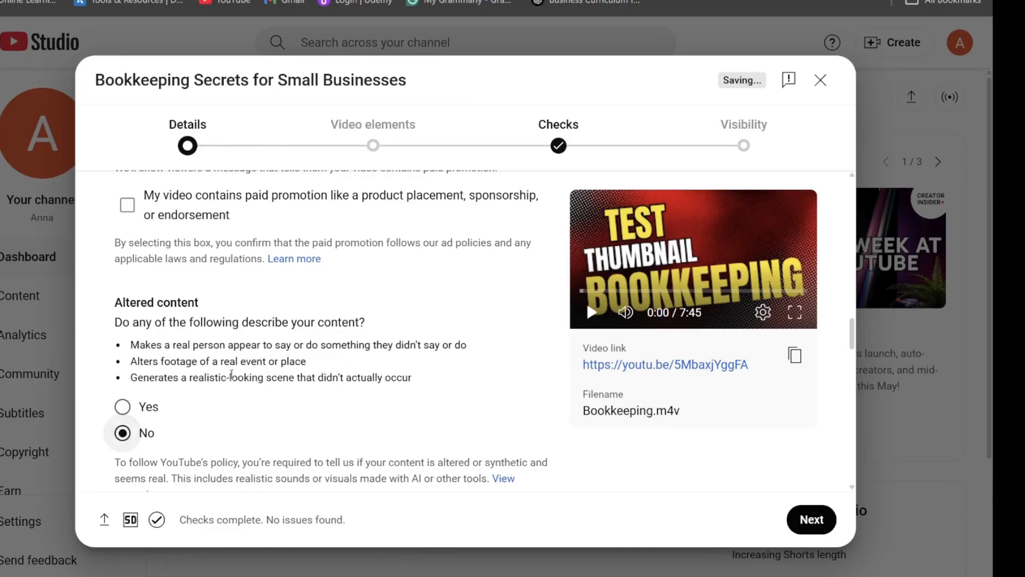
{"action": "scroll", "coordinate": [233, 374], "scroll_direction": "down", "scroll_amount": 3}
{"action": "scroll", "coordinate": [233, 374], "scroll_direction": "down", "scroll_amount": 2}
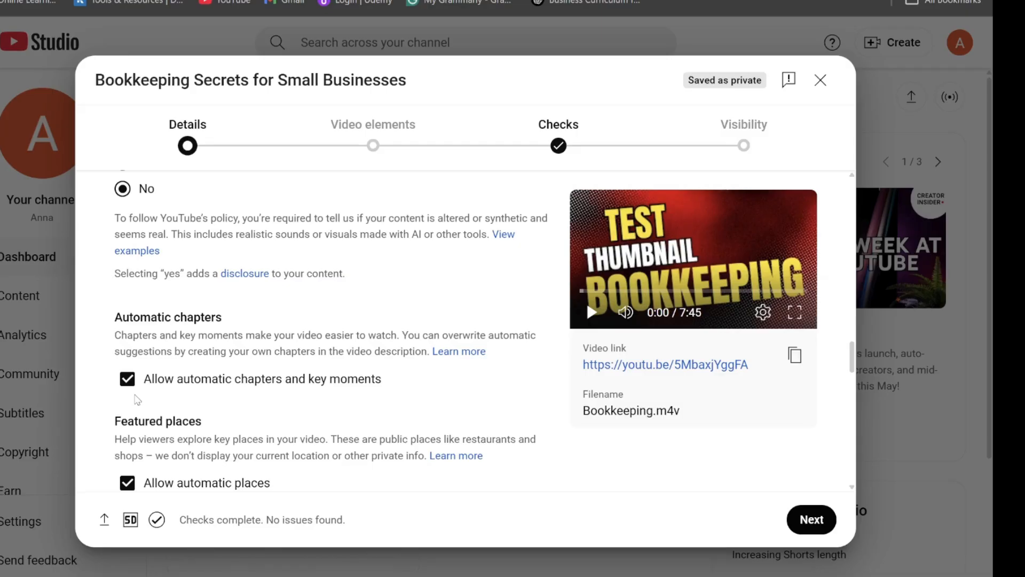
Step: Focus the empty Tags field in YouTube Studio, then switch to the Gemini chat
{"action": "scroll", "coordinate": [137, 399], "scroll_direction": "down", "scroll_amount": 5}
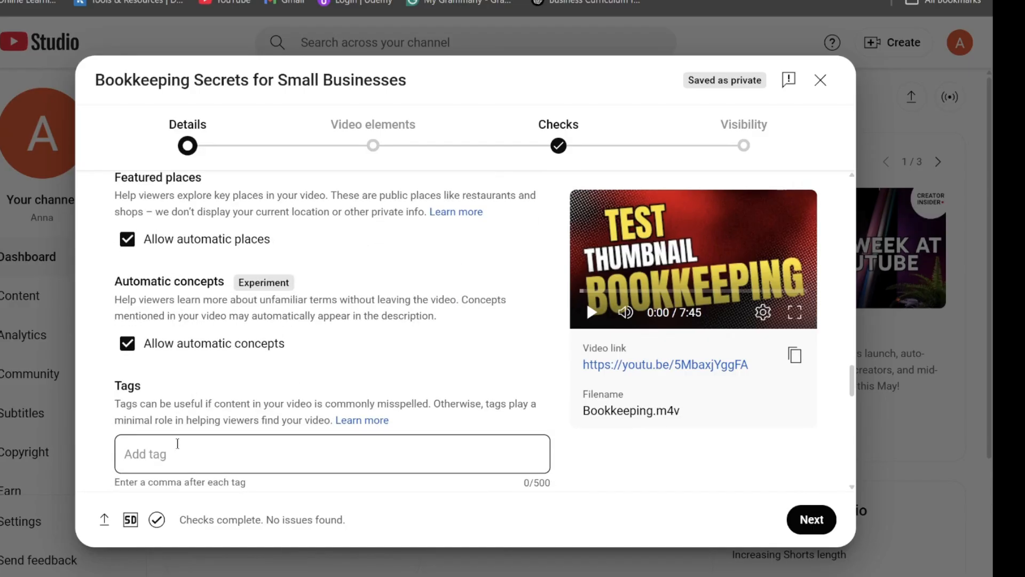
{"action": "scroll", "coordinate": [177, 443], "scroll_direction": "down", "scroll_amount": 3}
{"action": "left_click", "coordinate": [174, 378]}
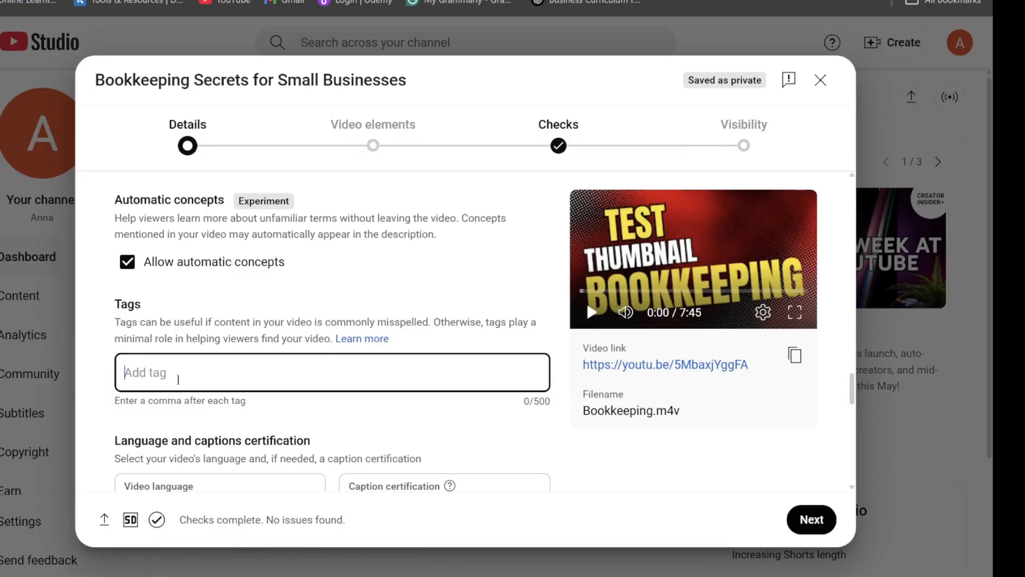
{"action": "left_click", "coordinate": [538, 576]}
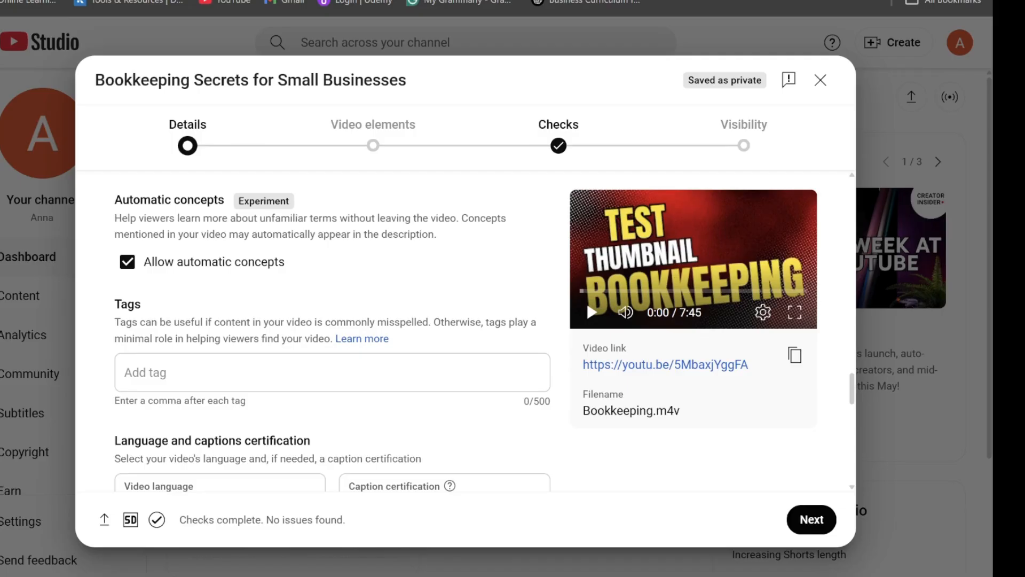
{"action": "left_click", "coordinate": [544, 576]}
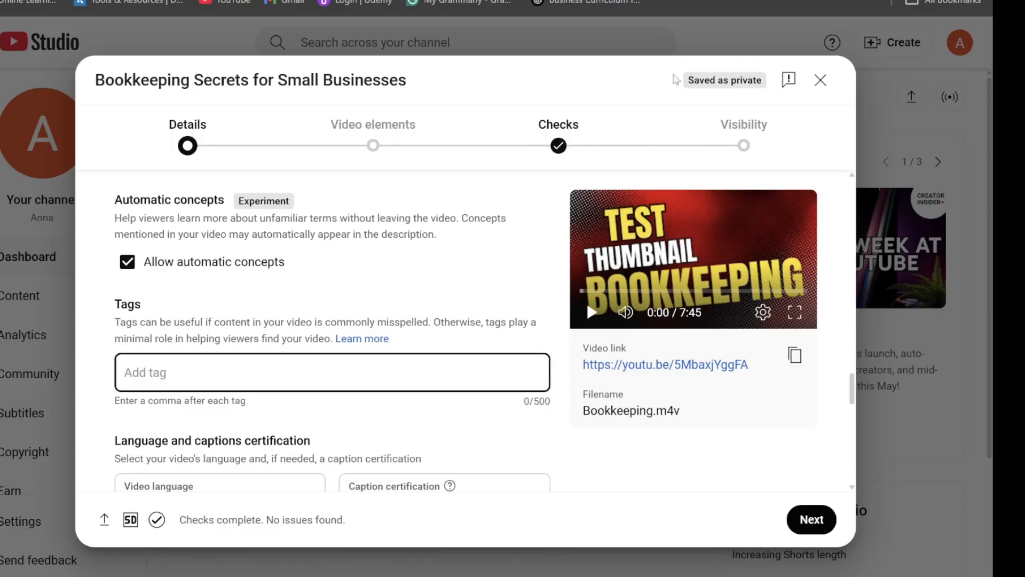
{"action": "left_click", "coordinate": [657, 1]}
Step: Paste the YouTube tag-generation prompt into Ask Gemini and send it
{"action": "left_click", "coordinate": [382, 473]}
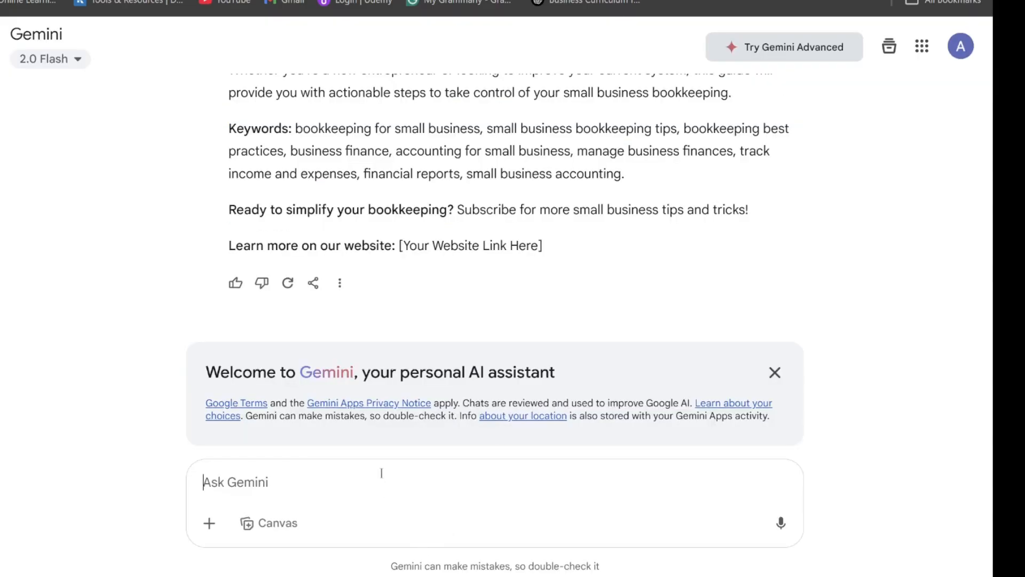
{"action": "type", "text": "Generate a list of SEO-optimized YouTube tags for a video about bookkeeping for small businesses. Include keywords and phrases that small business owners are likely to search for, including variations, long-tail keywords, and industry-specific terms. Keep each tag under 30 characters where possible.\""}
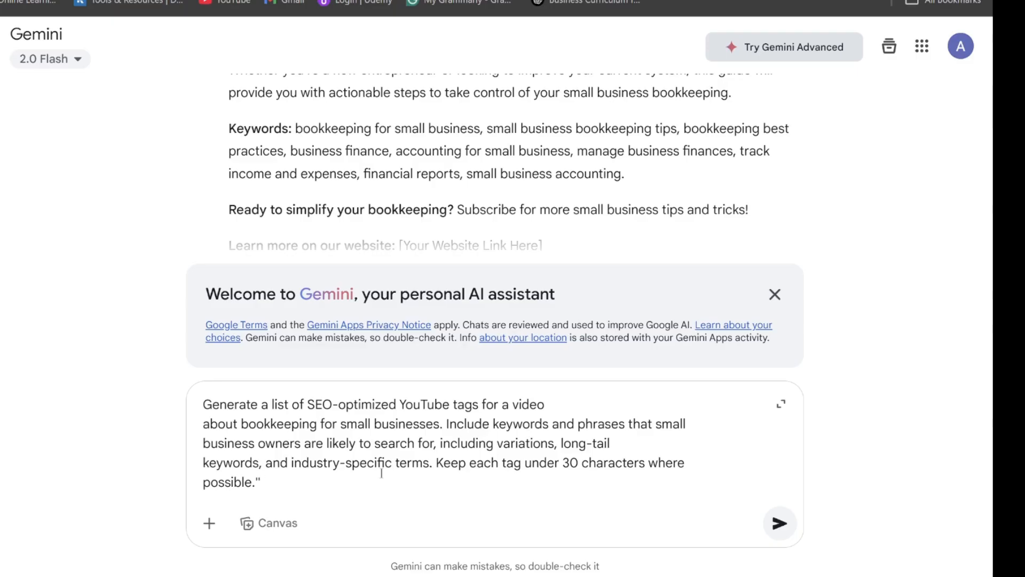
{"action": "key", "text": "Return"}
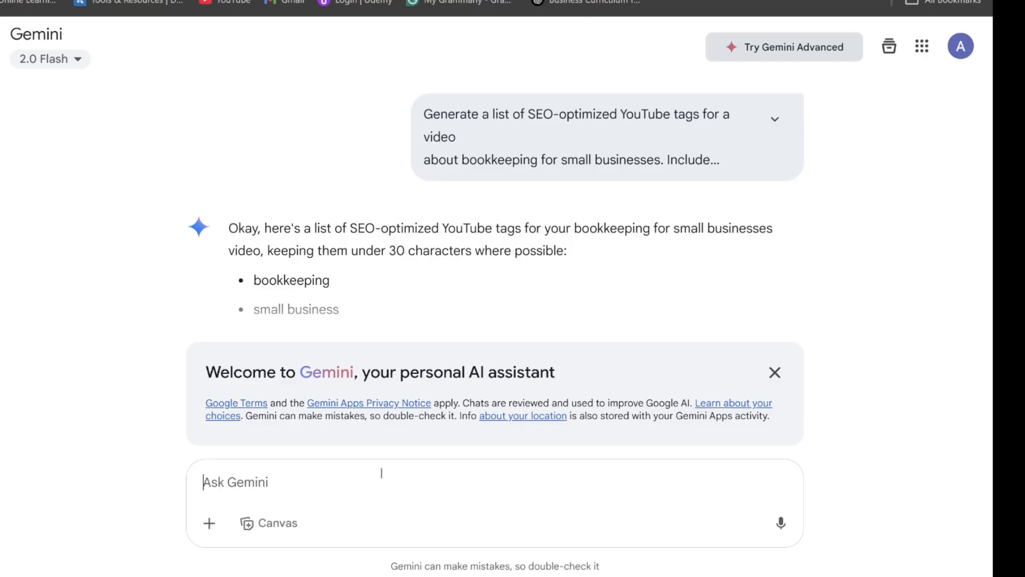
{"action": "mouse_move", "coordinate": [55, 299]}
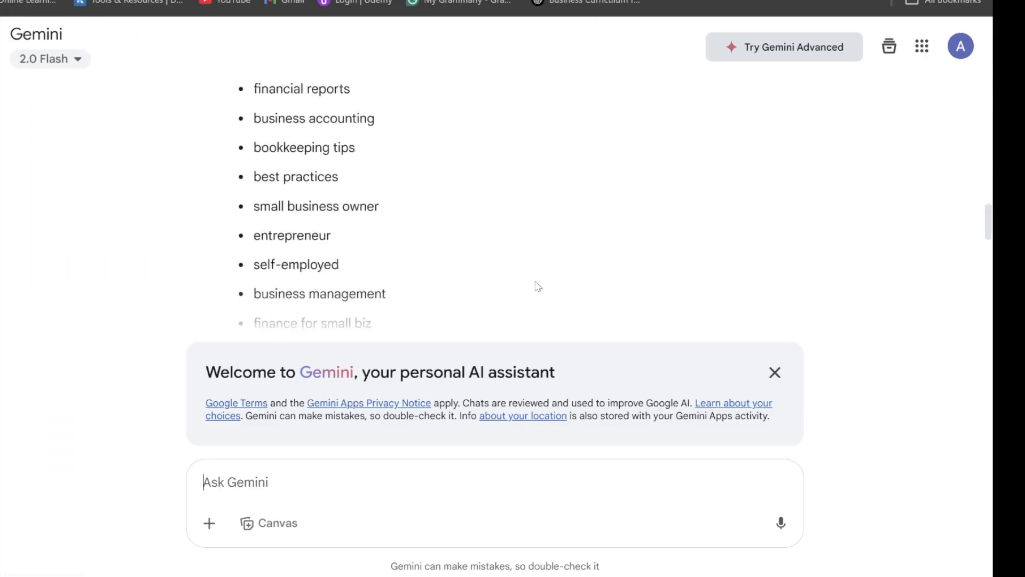
{"action": "scroll", "coordinate": [536, 287], "scroll_direction": "up", "scroll_amount": 7}
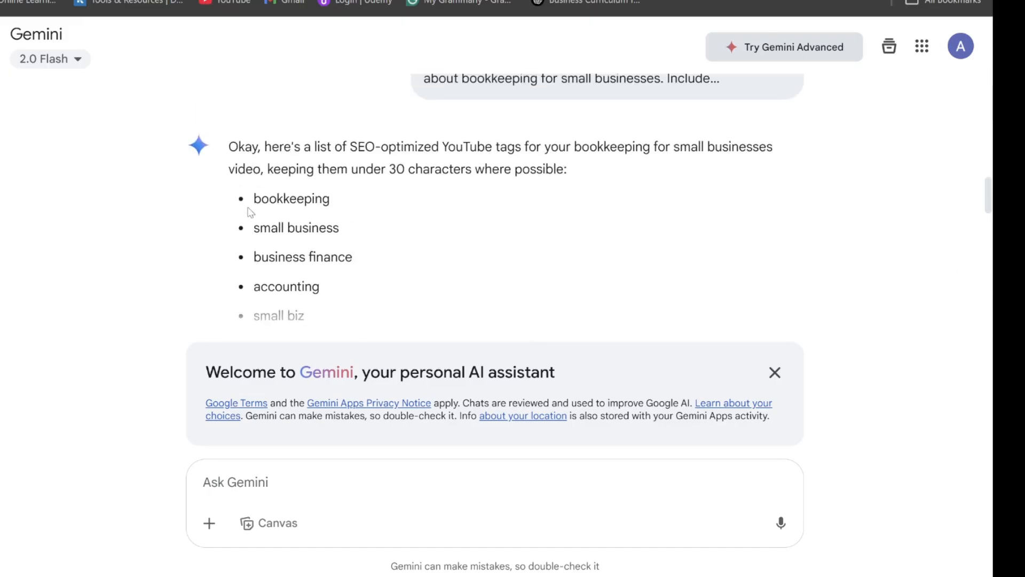
Step: Copy 'bookkeeping' and 'small business' from Gemini's answer into the video's Tags field
{"action": "left_click_drag", "start_coordinate": [255, 197], "coordinate": [338, 208]}
{"action": "key", "text": "ctrl+c"}
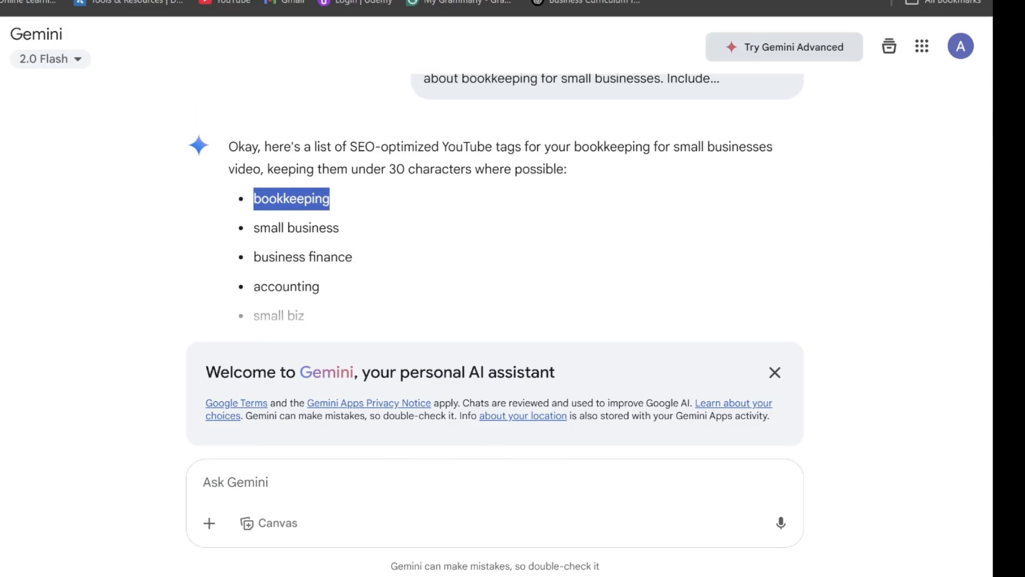
{"action": "key", "text": "alt+Tab"}
{"action": "key", "text": "ctrl+v"}
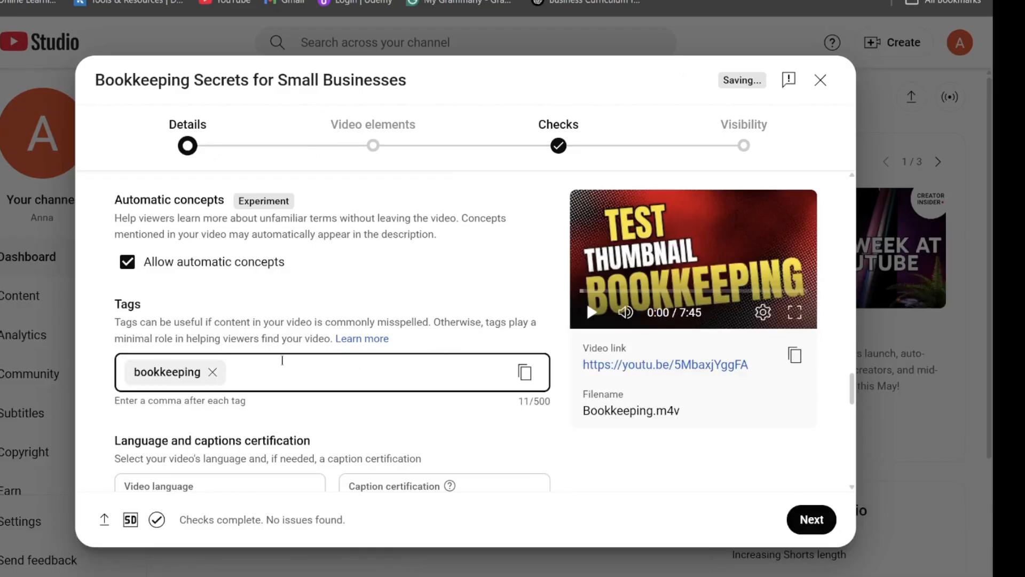
{"action": "key", "text": "alt+Tab"}
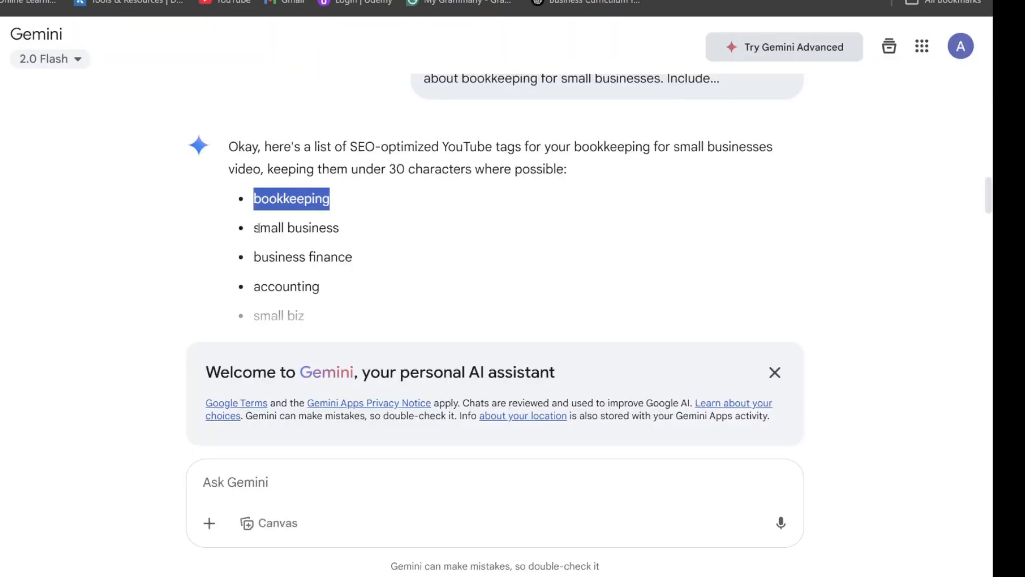
{"action": "left_click_drag", "start_coordinate": [260, 227], "coordinate": [346, 240]}
{"action": "left_click", "coordinate": [346, 240]}
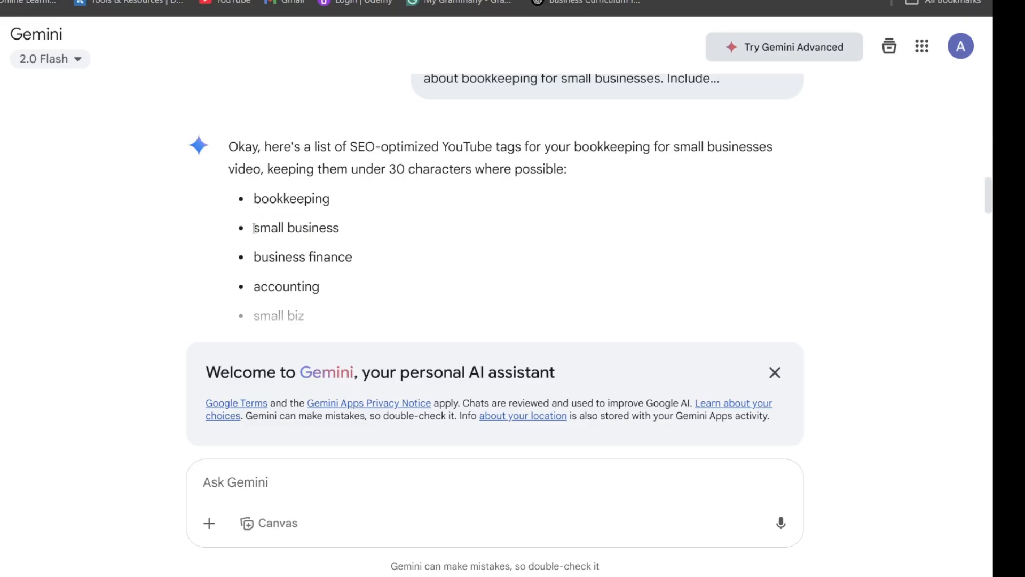
{"action": "left_click_drag", "start_coordinate": [254, 228], "coordinate": [346, 232]}
{"action": "key", "text": "ctrl+c"}
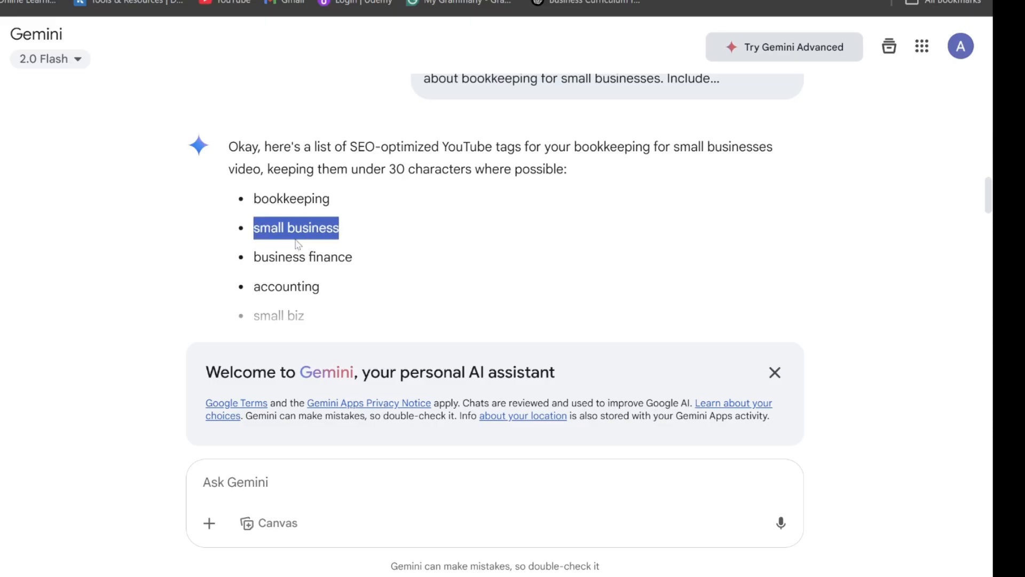
{"action": "key", "text": "alt+Tab"}
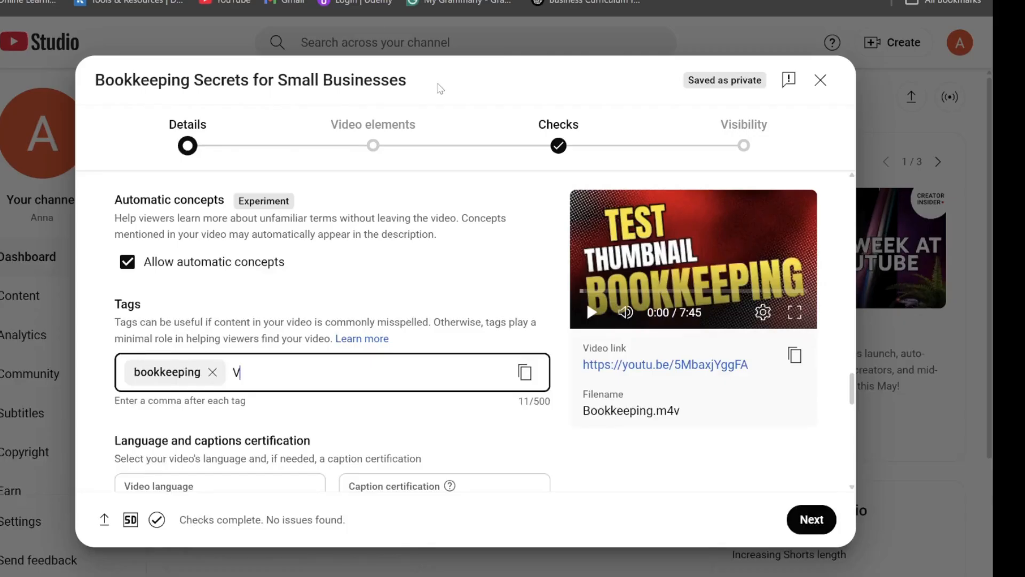
{"action": "key", "text": "ctrl+v"}
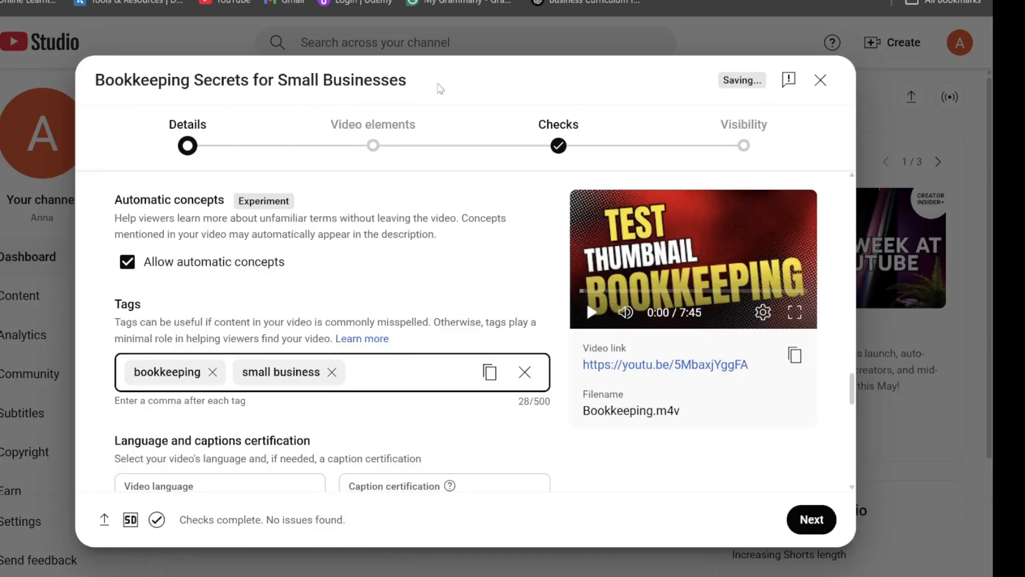
Step: Add 'business finance' as the third tag, bringing Tags to 47/500
{"action": "key", "text": "alt+Tab"}
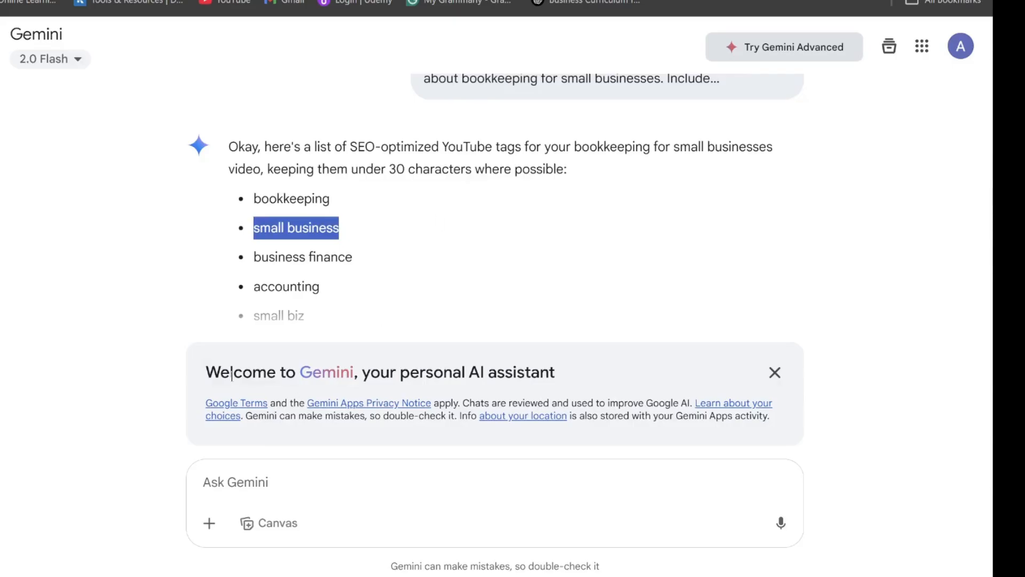
{"action": "left_click_drag", "start_coordinate": [254, 257], "coordinate": [352, 265]}
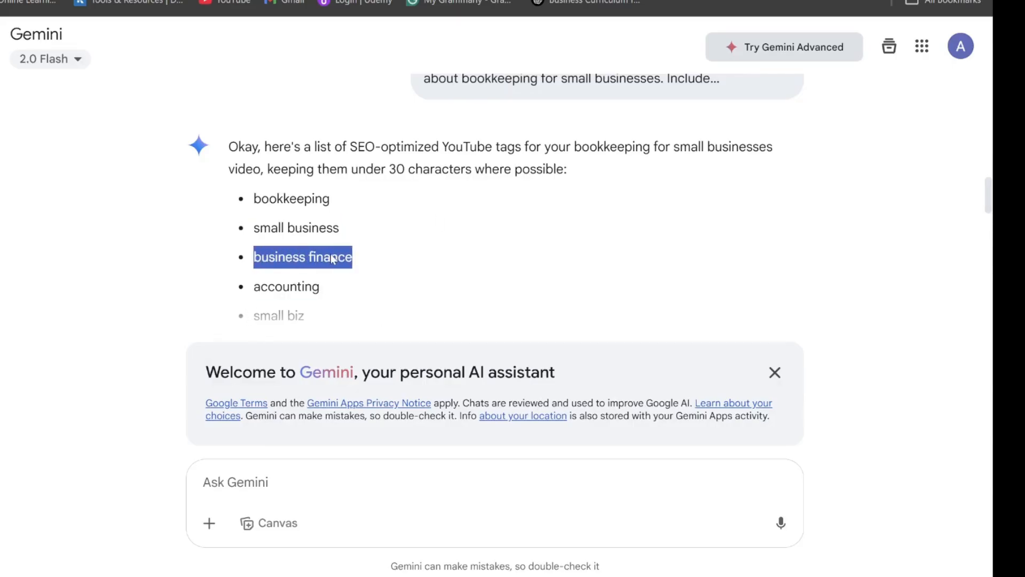
{"action": "key", "text": "ctrl+c"}
{"action": "key", "text": "alt+Tab"}
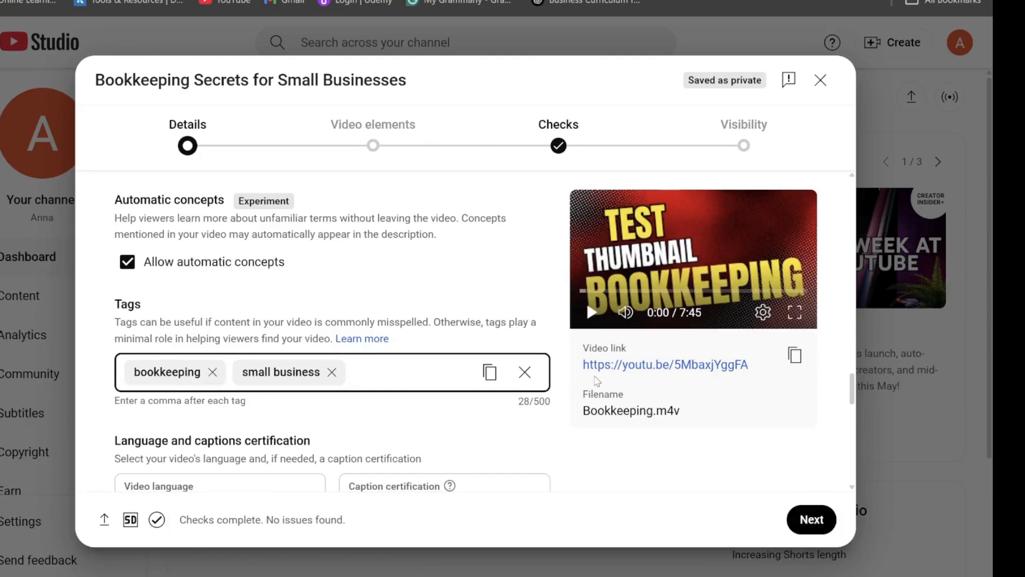
{"action": "key", "text": "ctrl+v"}
Step: Set the video language to English (United States)
{"action": "scroll", "coordinate": [414, 330], "scroll_direction": "down", "scroll_amount": 5}
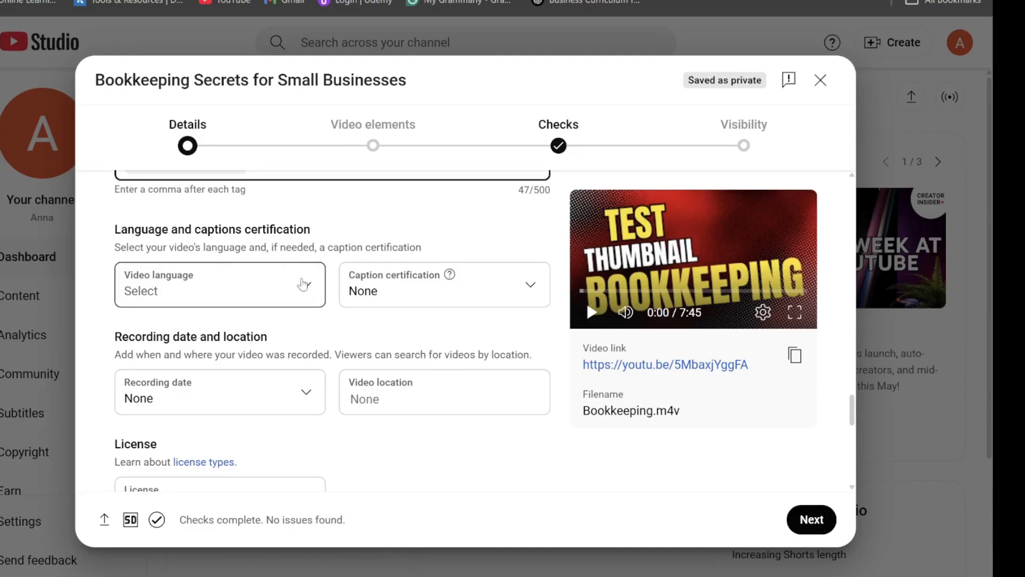
{"action": "left_click", "coordinate": [305, 285]}
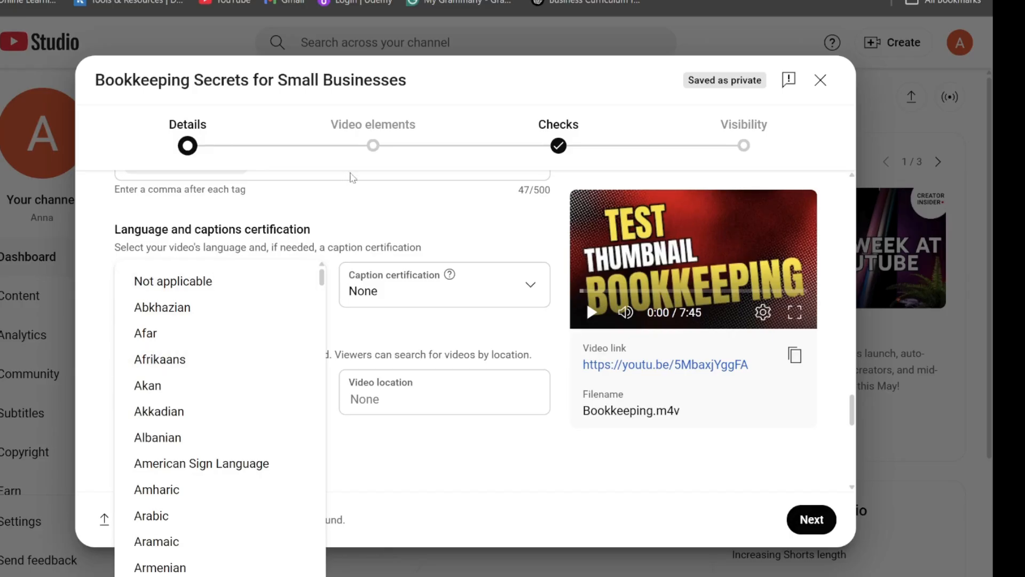
{"action": "scroll", "coordinate": [277, 369], "scroll_direction": "down", "scroll_amount": 5}
{"action": "scroll", "coordinate": [277, 369], "scroll_direction": "down", "scroll_amount": 5}
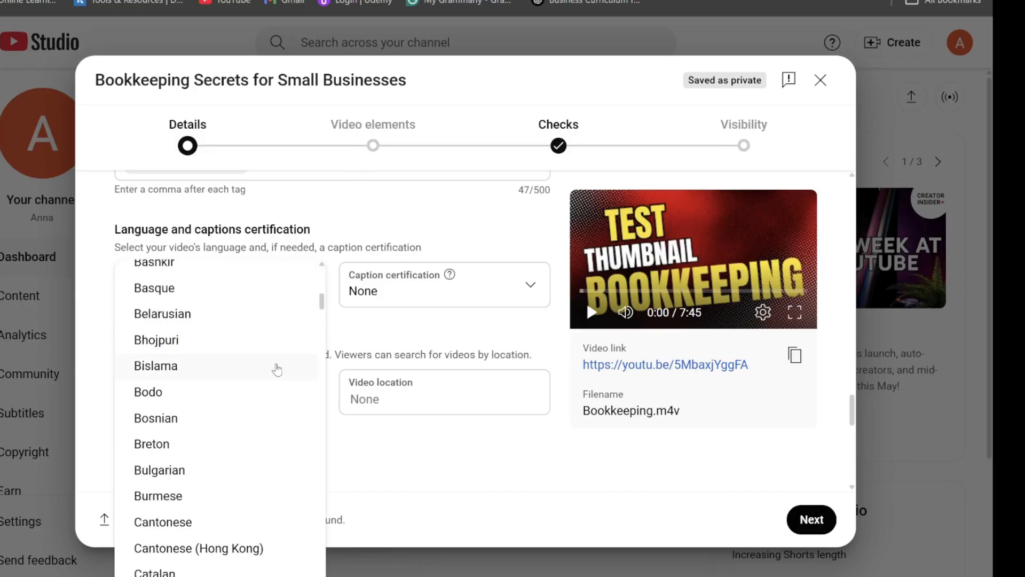
{"action": "scroll", "coordinate": [277, 368], "scroll_direction": "down", "scroll_amount": 3}
{"action": "scroll", "coordinate": [278, 368], "scroll_direction": "down", "scroll_amount": 10}
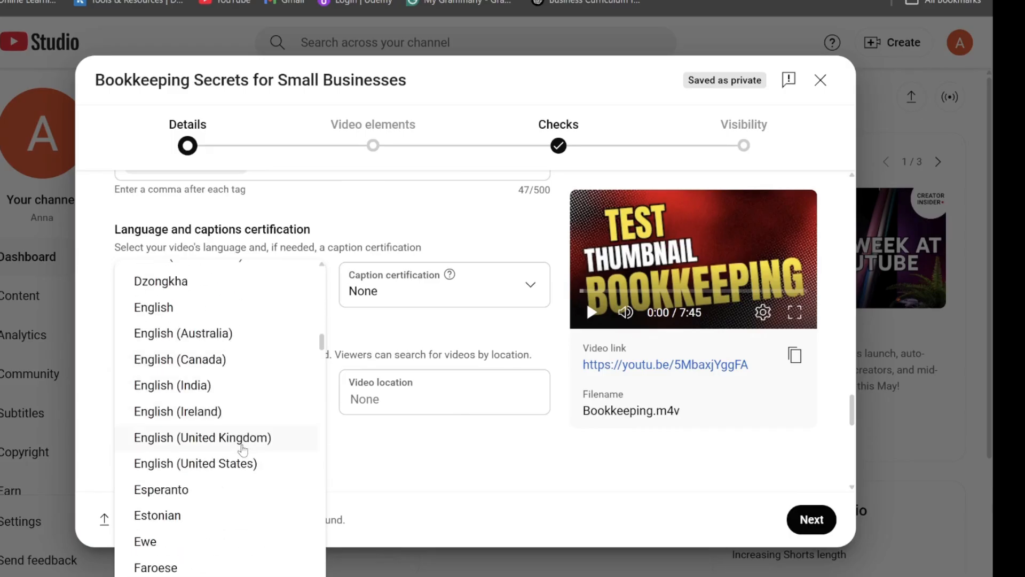
{"action": "left_click", "coordinate": [238, 463]}
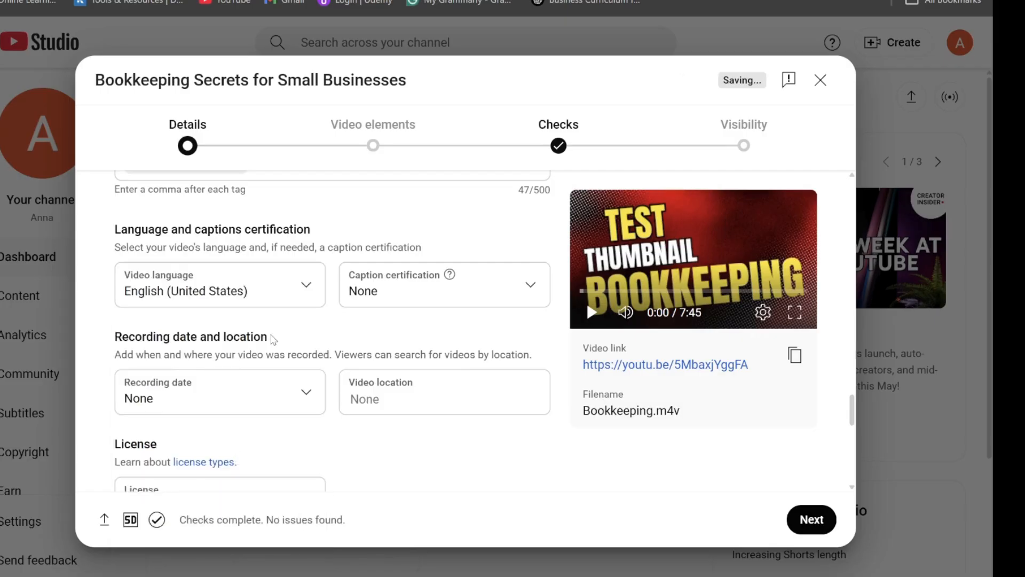
Step: Continue from Details to the Video elements step
{"action": "scroll", "coordinate": [273, 339], "scroll_direction": "down", "scroll_amount": 9}
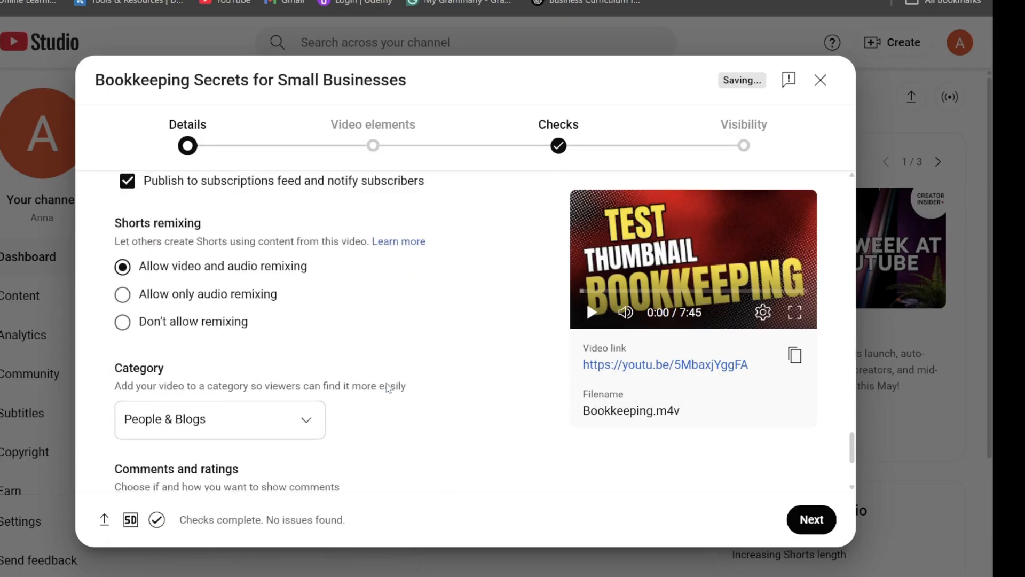
{"action": "scroll", "coordinate": [386, 387], "scroll_direction": "down", "scroll_amount": 2}
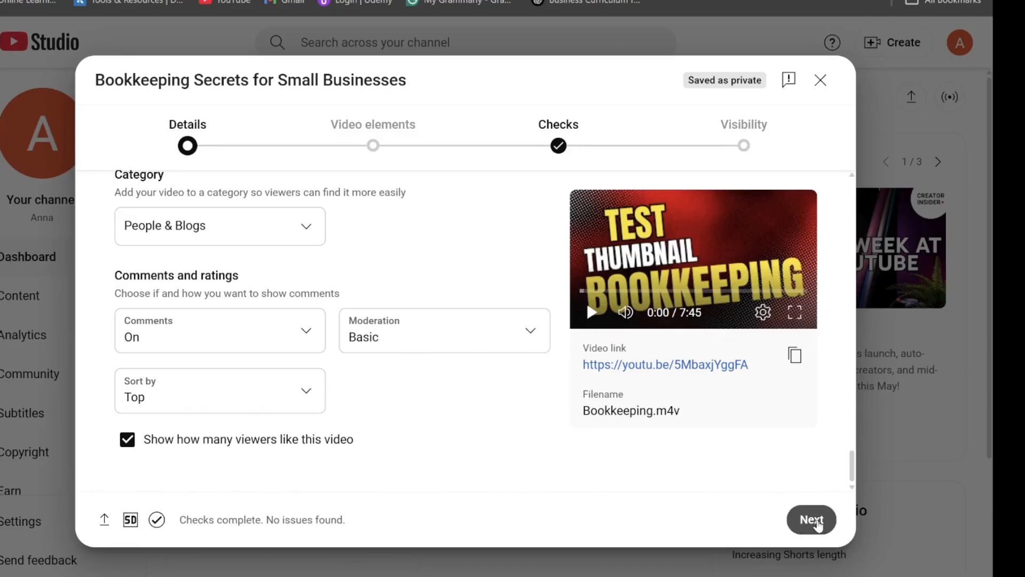
{"action": "left_click", "coordinate": [812, 520]}
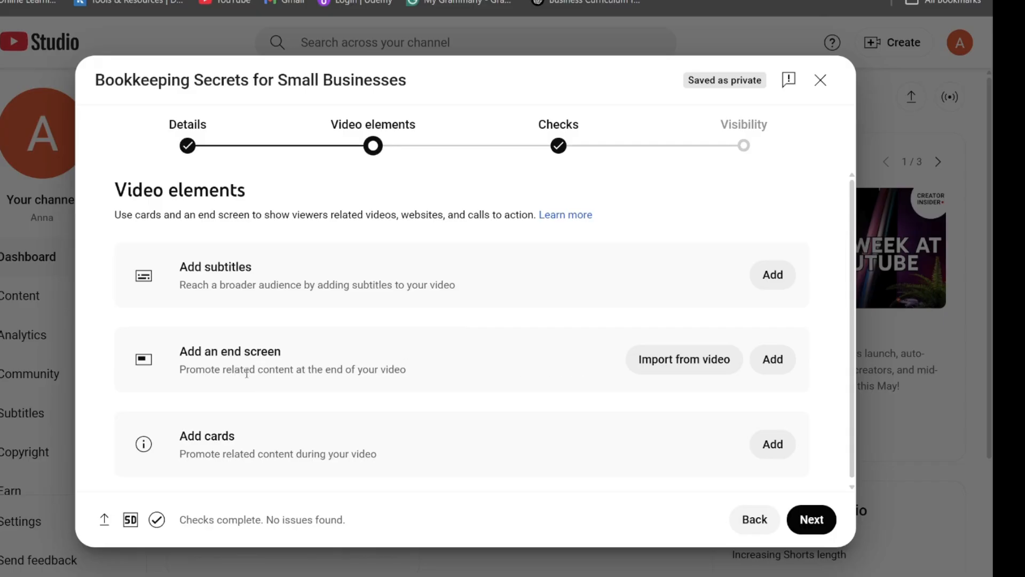
Step: Start adding an end screen from the Video elements step to open the End Screens editor
{"action": "left_click", "coordinate": [770, 373]}
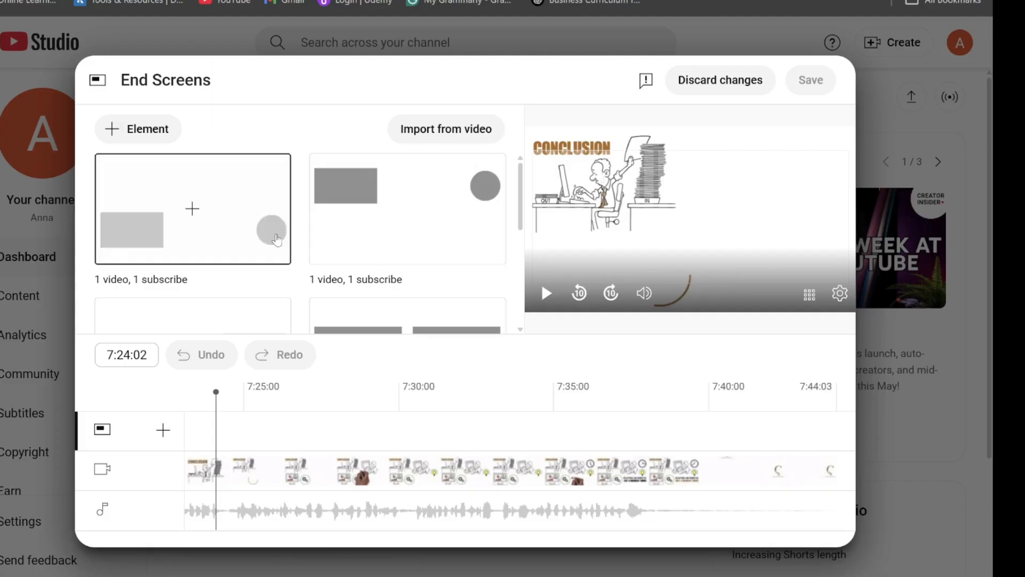
Step: Apply the '1 video, 1 subscribe' template, adding a subscribe element and a 'Best for viewer' video
{"action": "scroll", "coordinate": [283, 245], "scroll_direction": "down", "scroll_amount": 3}
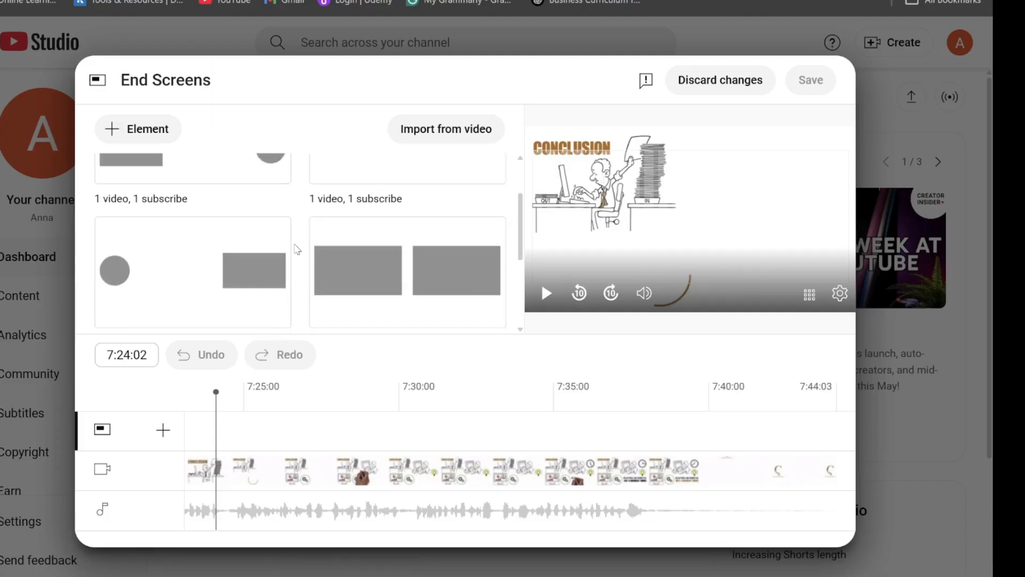
{"action": "scroll", "coordinate": [293, 245], "scroll_direction": "up", "scroll_amount": 3}
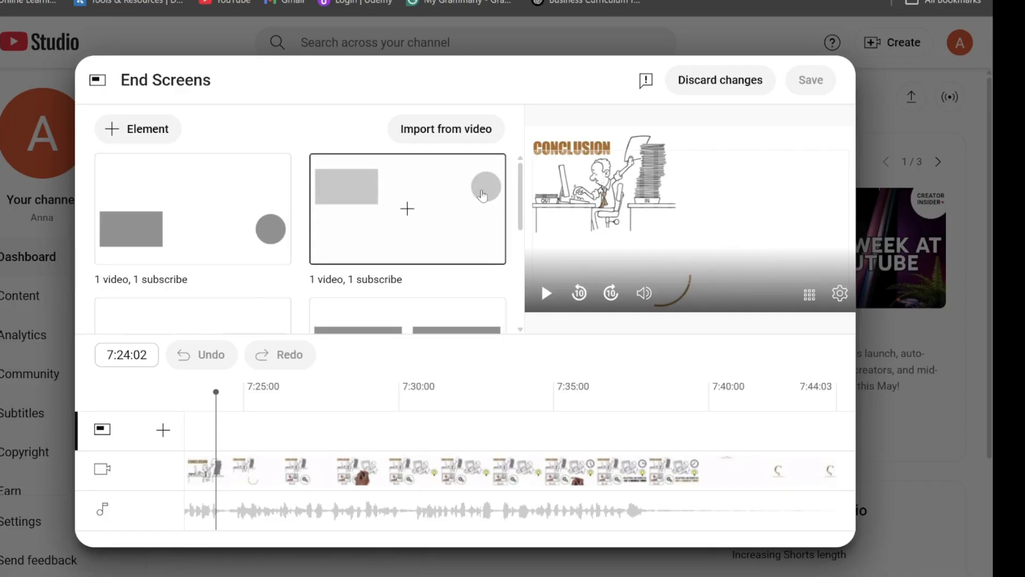
{"action": "scroll", "coordinate": [481, 194], "scroll_direction": "down", "scroll_amount": 3}
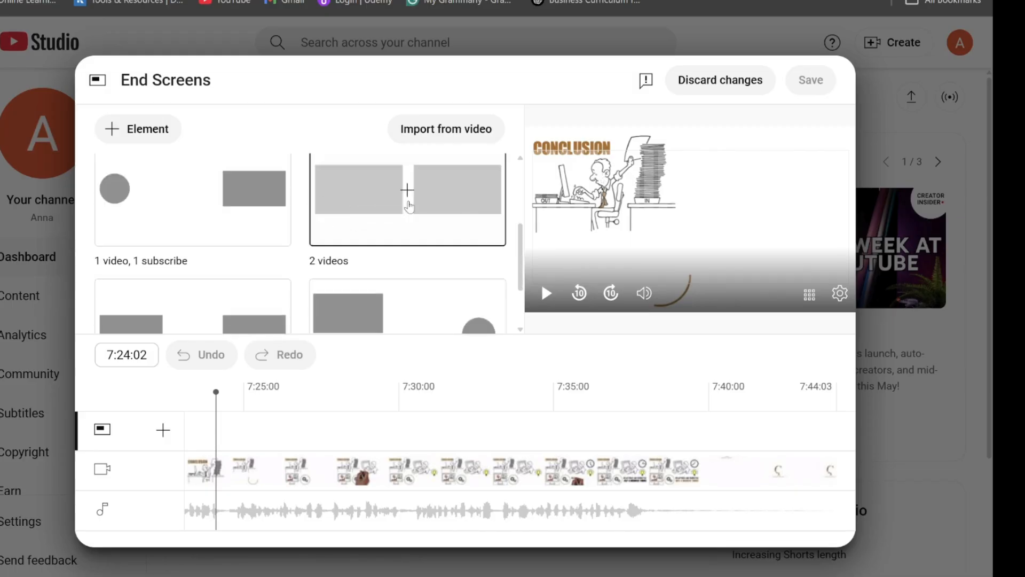
{"action": "scroll", "coordinate": [409, 207], "scroll_direction": "down", "scroll_amount": 1}
{"action": "scroll", "coordinate": [409, 207], "scroll_direction": "down", "scroll_amount": 2}
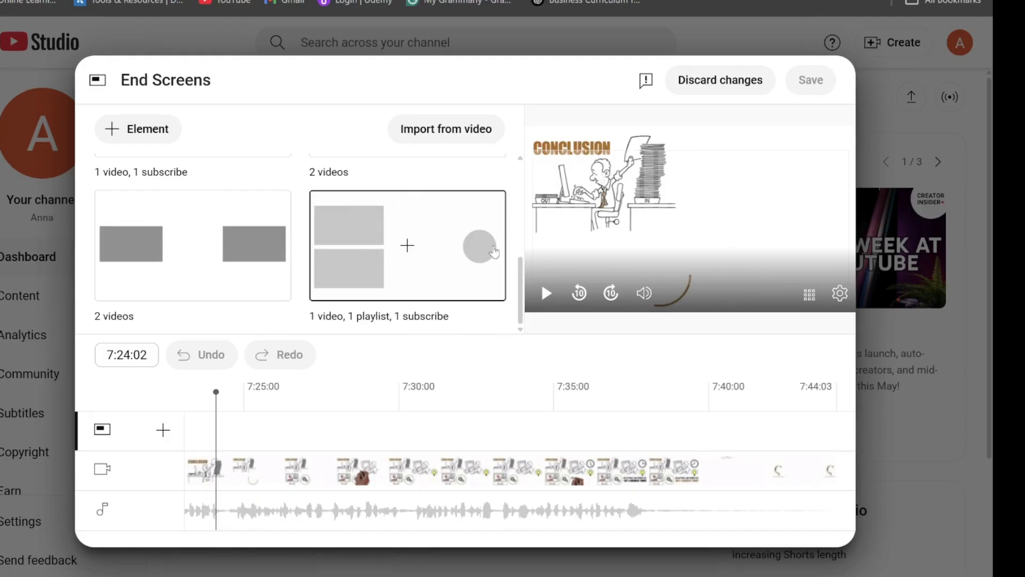
{"action": "scroll", "coordinate": [398, 300], "scroll_direction": "up", "scroll_amount": 3}
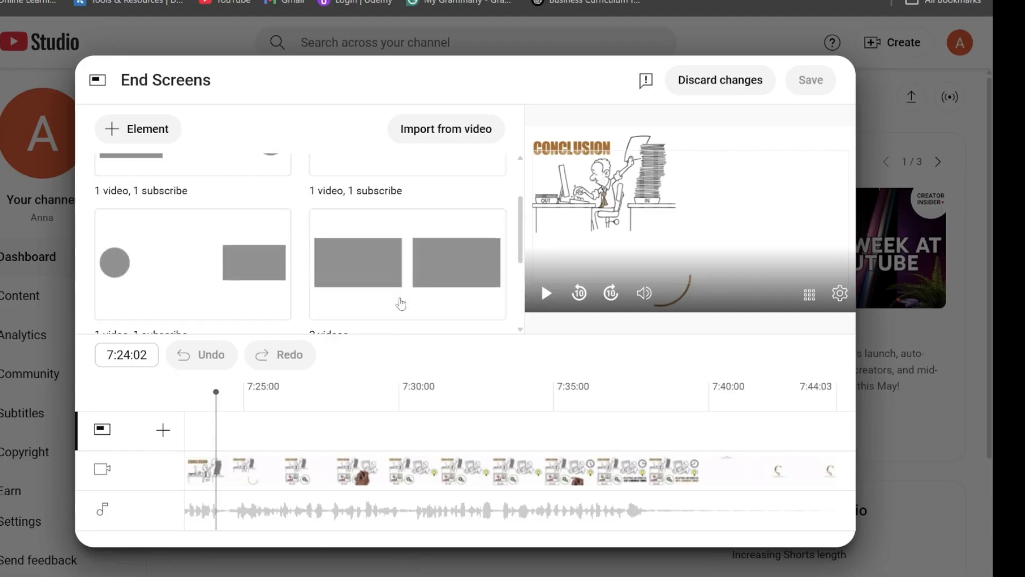
{"action": "scroll", "coordinate": [286, 220], "scroll_direction": "up", "scroll_amount": 2}
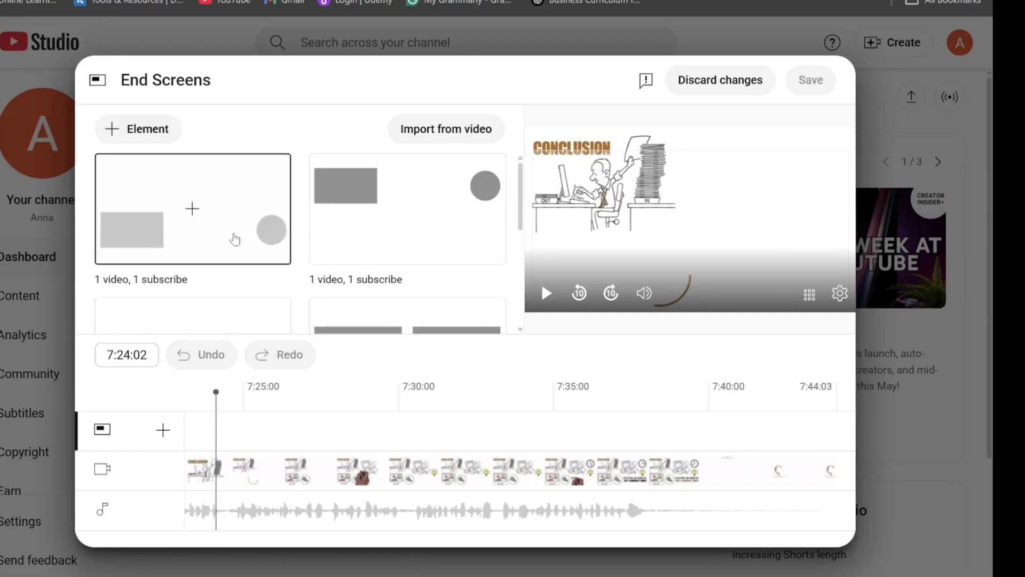
{"action": "left_click", "coordinate": [234, 241]}
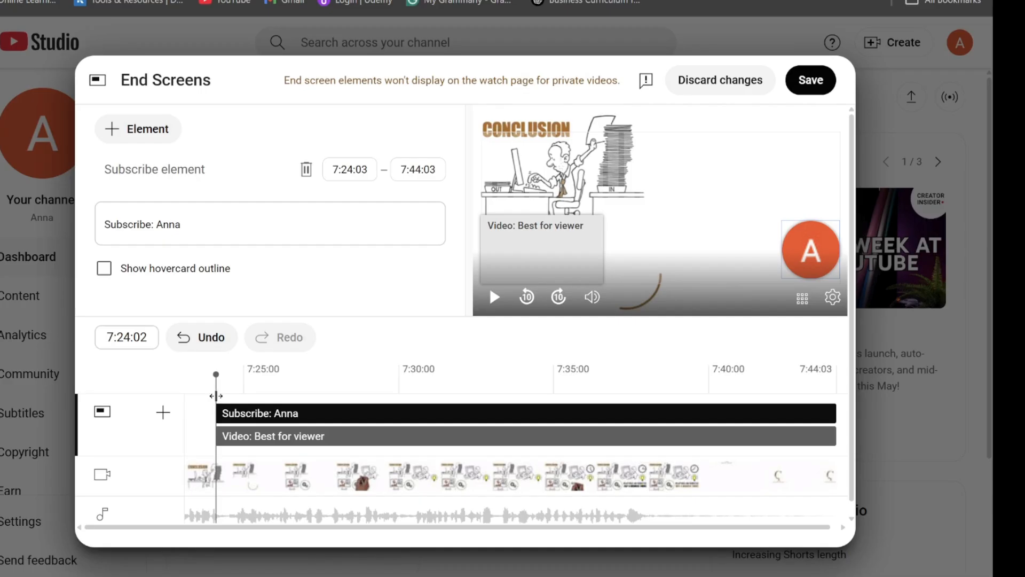
Step: Move the video element to start at 7:35:00 and the subscribe element at 7:31:21
{"action": "left_click_drag", "start_coordinate": [216, 396], "coordinate": [553, 397]}
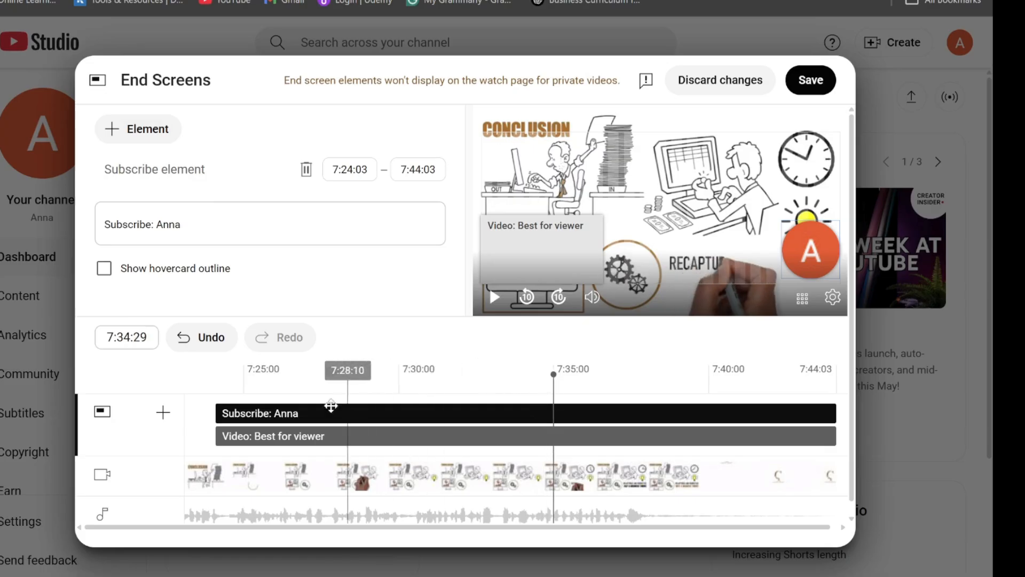
{"action": "left_click_drag", "start_coordinate": [217, 436], "coordinate": [560, 437]}
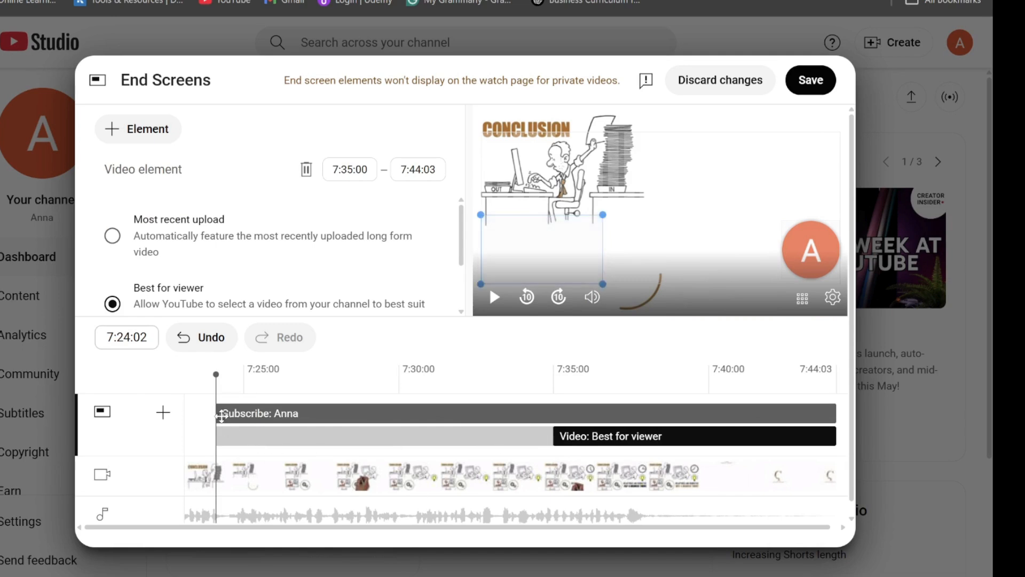
{"action": "left_click_drag", "start_coordinate": [222, 415], "coordinate": [452, 413]}
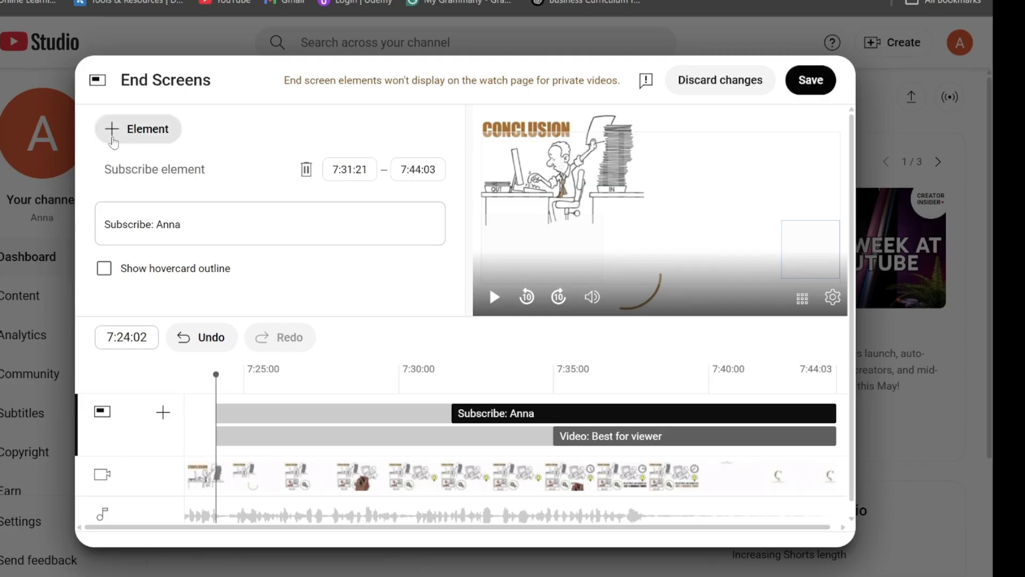
Step: Look over the other end-screen element types, then save the end screen
{"action": "left_click", "coordinate": [113, 140]}
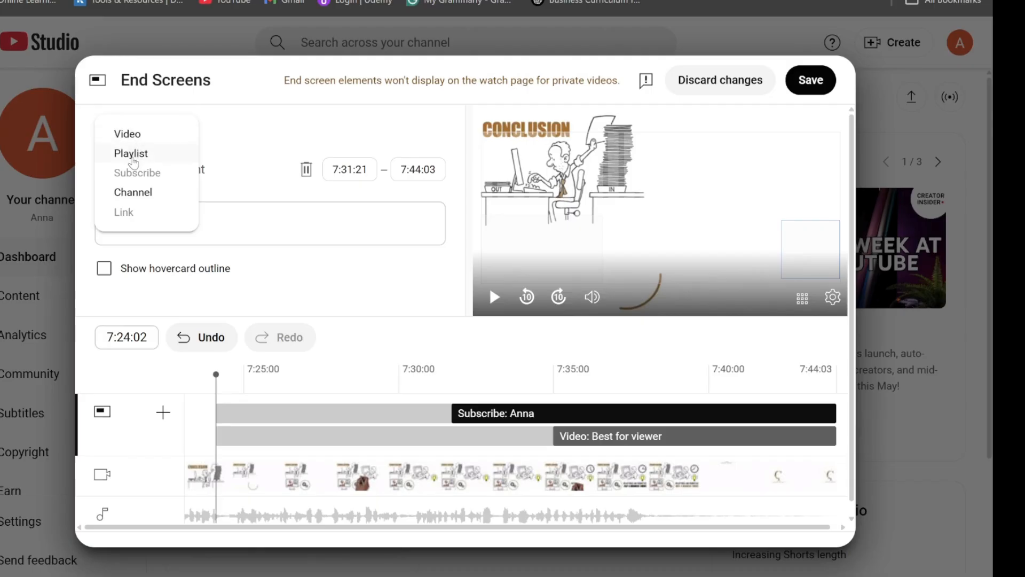
{"action": "mouse_move", "coordinate": [143, 209]}
{"action": "left_click", "coordinate": [809, 91]}
{"action": "left_click", "coordinate": [809, 91]}
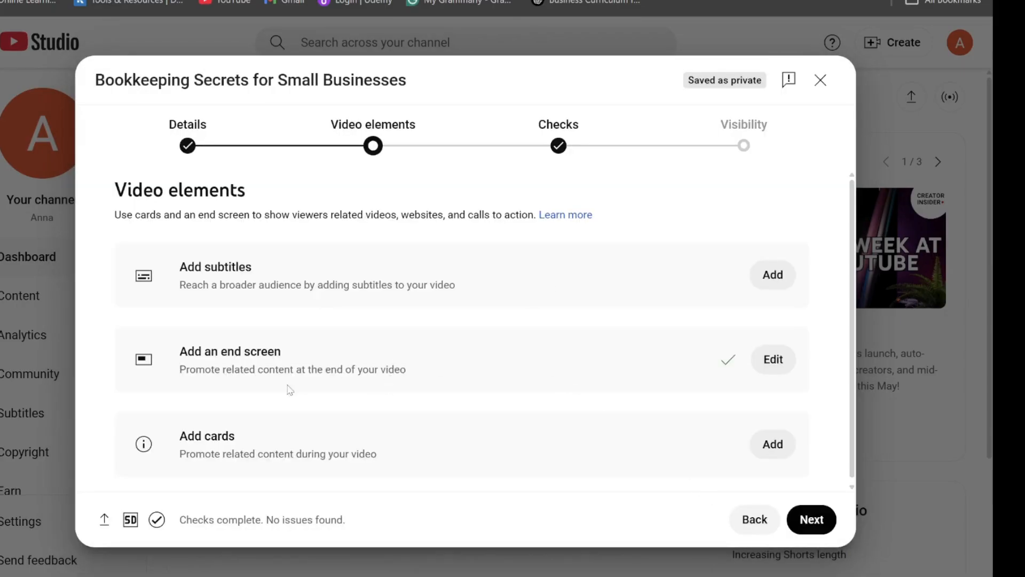
Step: Open the Cards editor for the Bookkeeping Secrets for Small Businesses video
{"action": "left_click", "coordinate": [770, 452]}
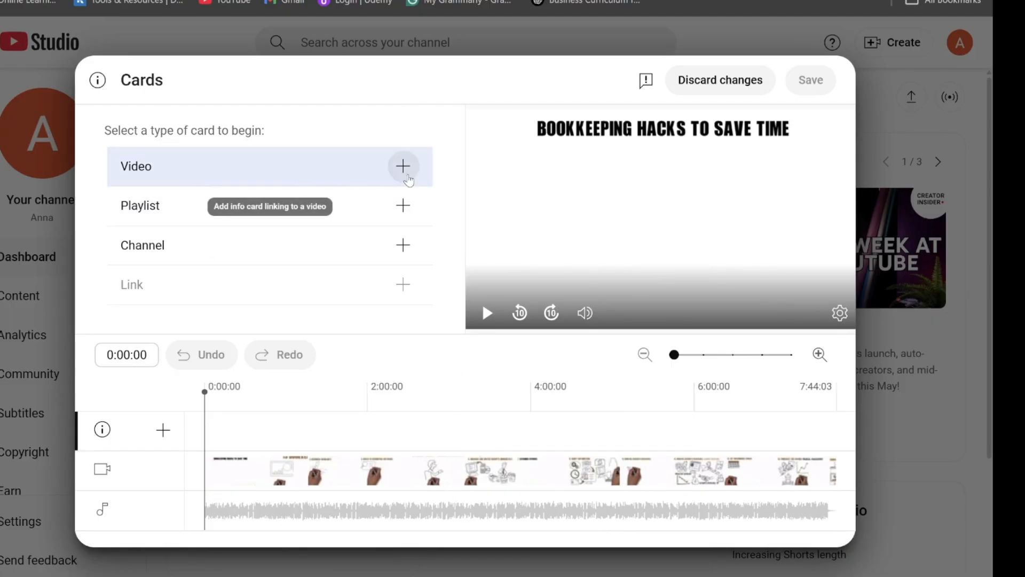
Step: Add a video card linking 'Beginner's Guide to Digital Photo Organizing', found by searching pixology
{"action": "left_click", "coordinate": [404, 167]}
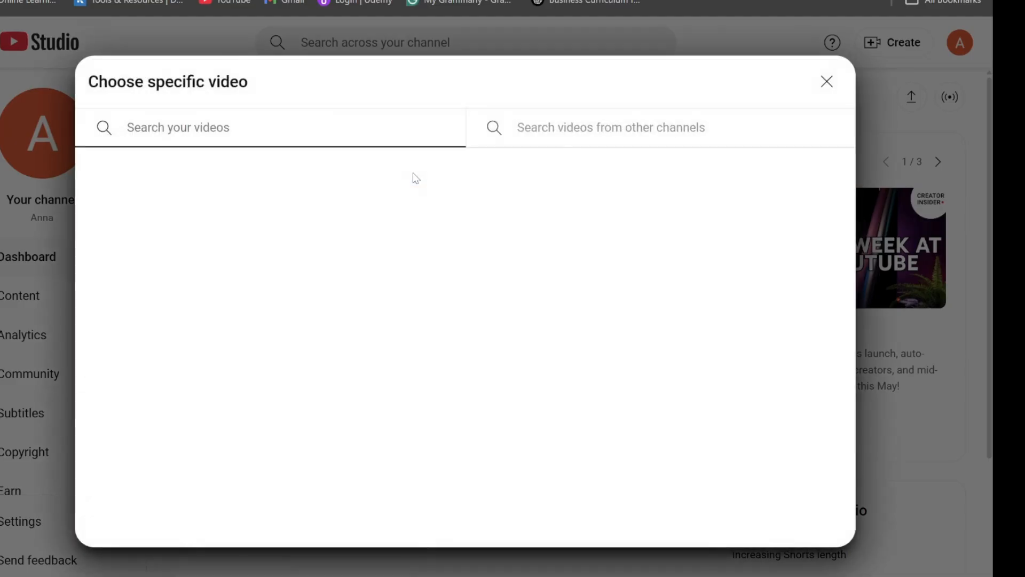
{"action": "left_click", "coordinate": [563, 131]}
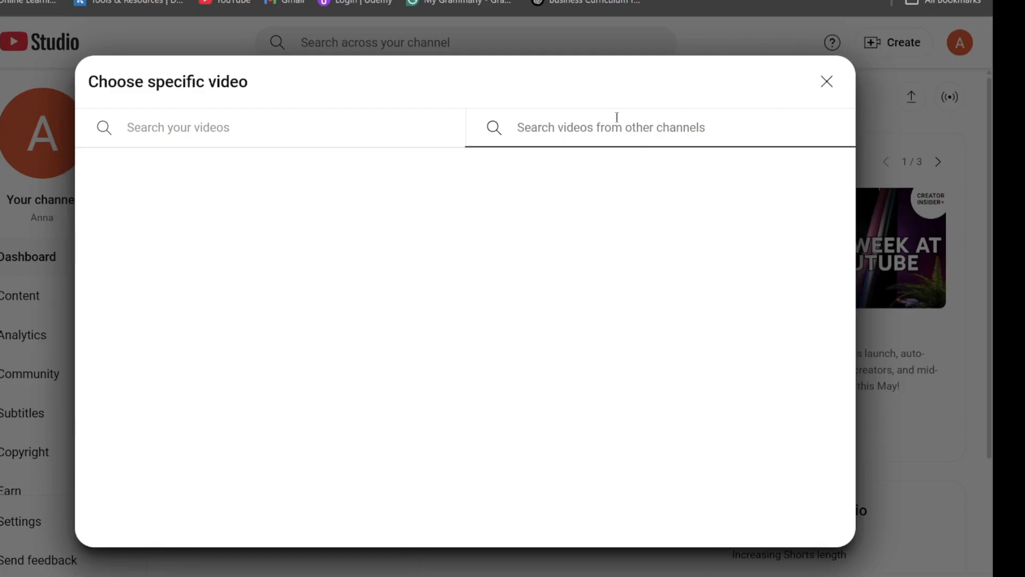
{"action": "type", "text": "pi"}
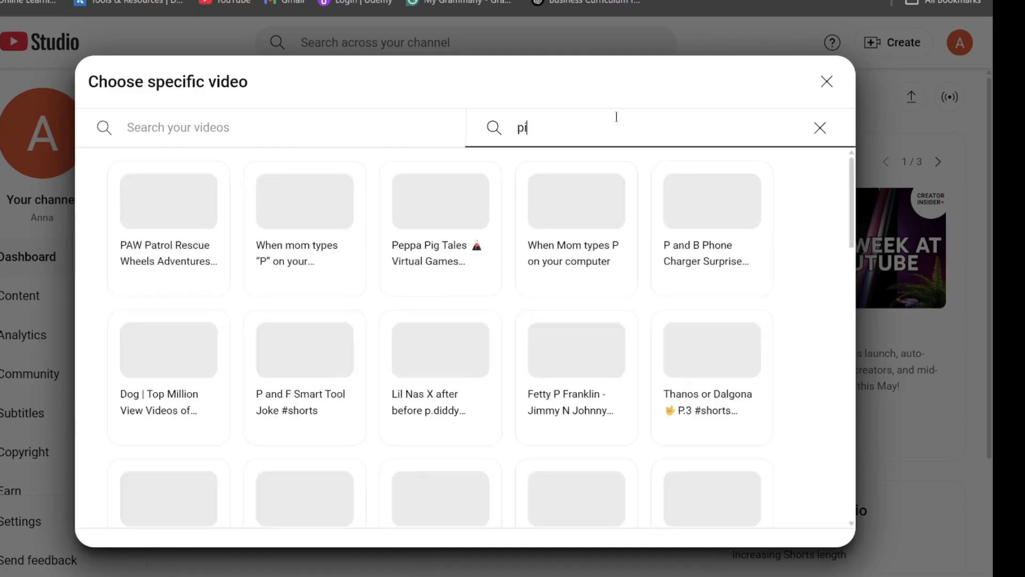
{"action": "type", "text": "xo"}
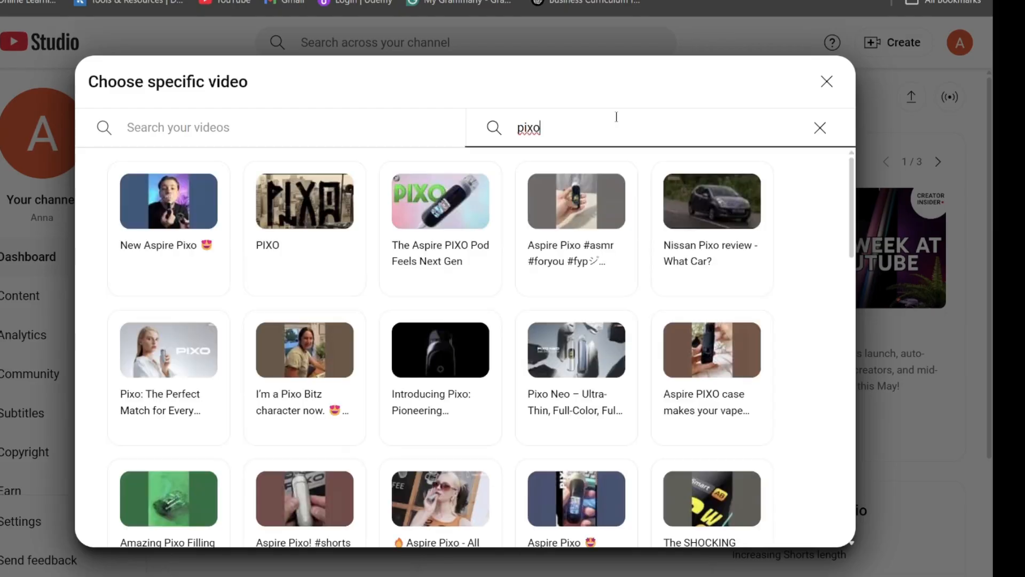
{"action": "type", "text": "logy"}
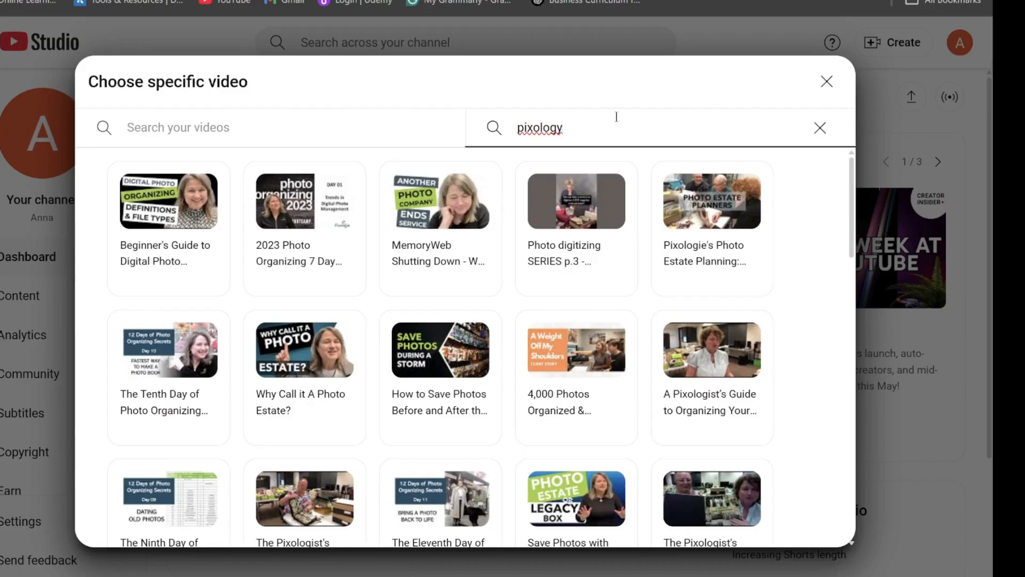
{"action": "left_click", "coordinate": [185, 260]}
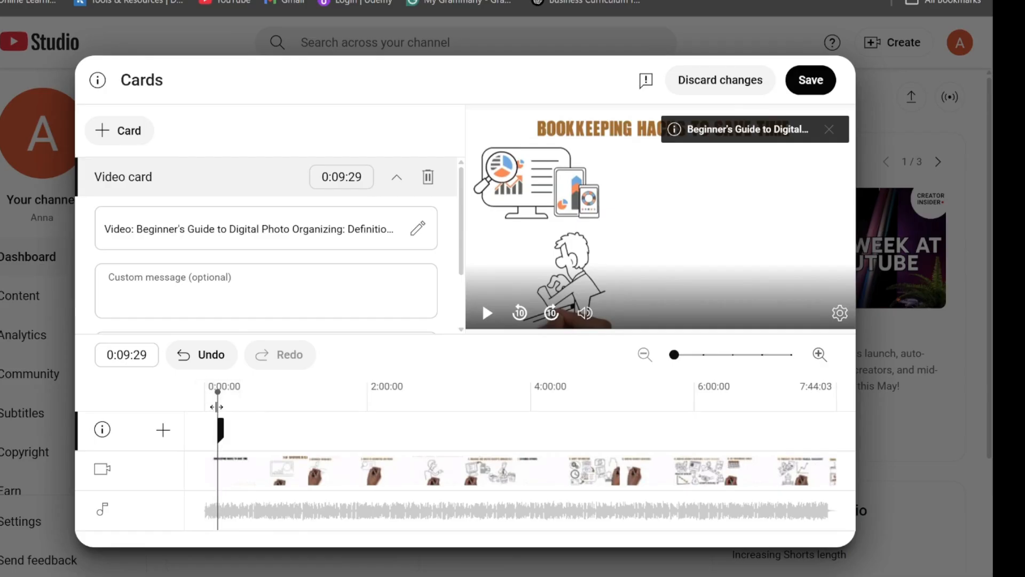
Step: Discard the unsaved video card and leave the Cards editor
{"action": "left_click_drag", "start_coordinate": [216, 407], "coordinate": [452, 448]}
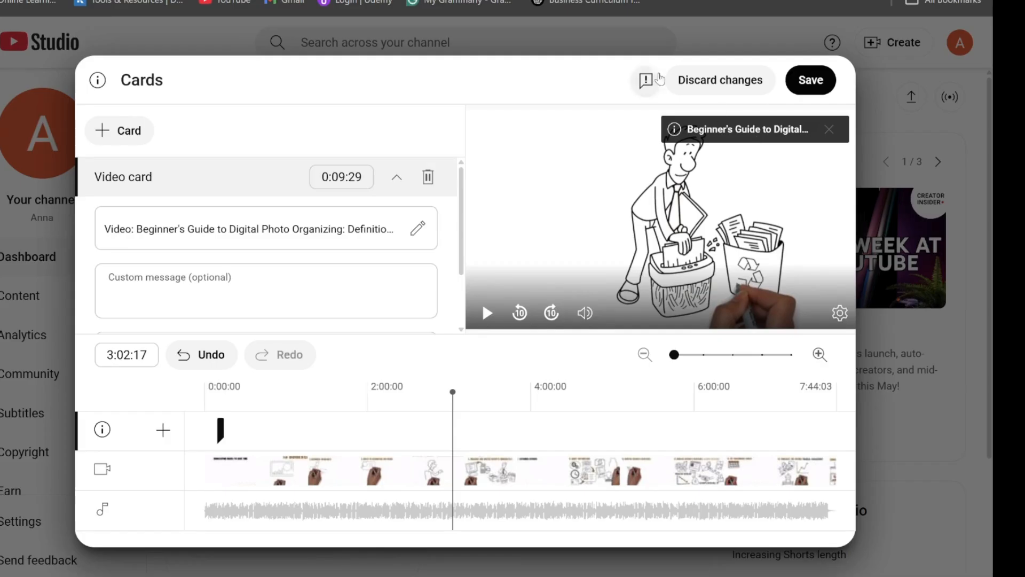
{"action": "left_click", "coordinate": [729, 92]}
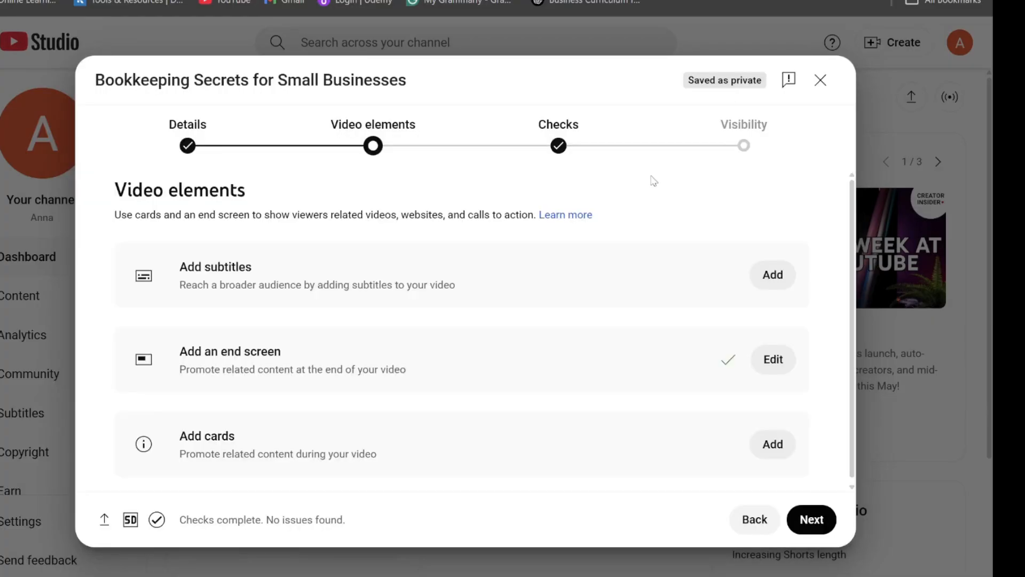
Step: Advance past Video elements and Checks to the Visibility step
{"action": "left_click", "coordinate": [810, 521]}
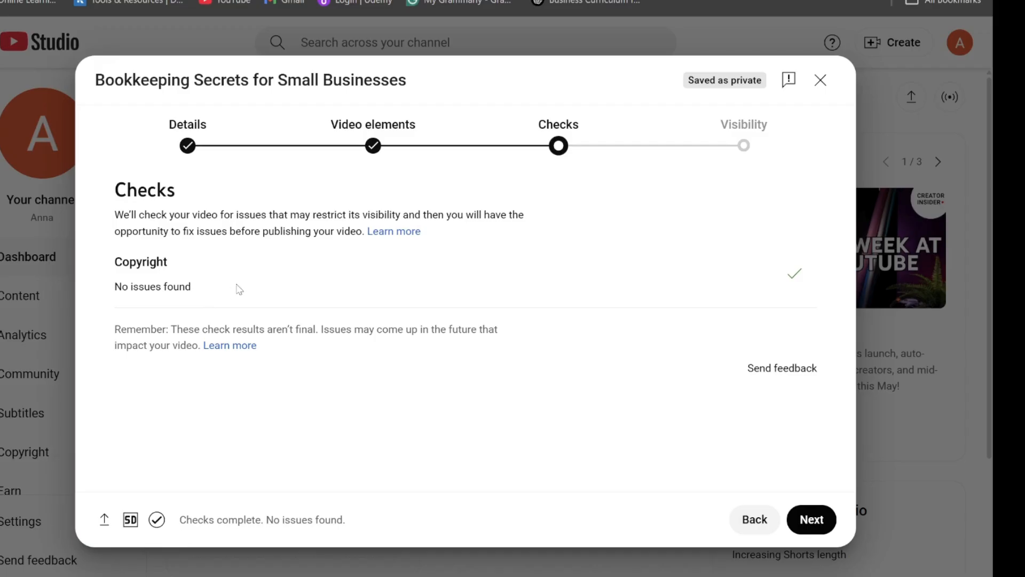
{"action": "left_click", "coordinate": [812, 520]}
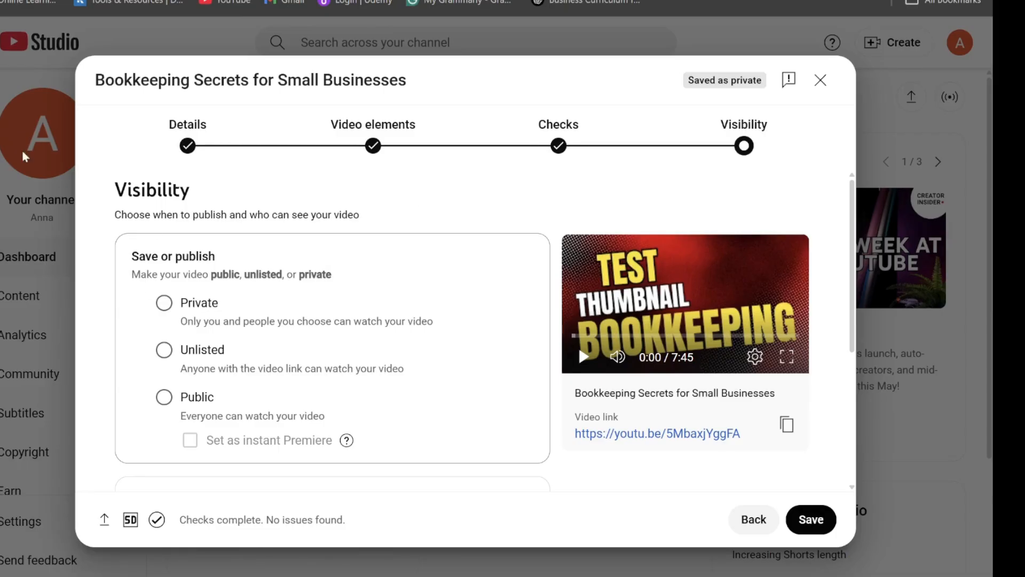
Step: Try Public and Instant Premiere, then revert to Private and save the upload
{"action": "left_click", "coordinate": [163, 397]}
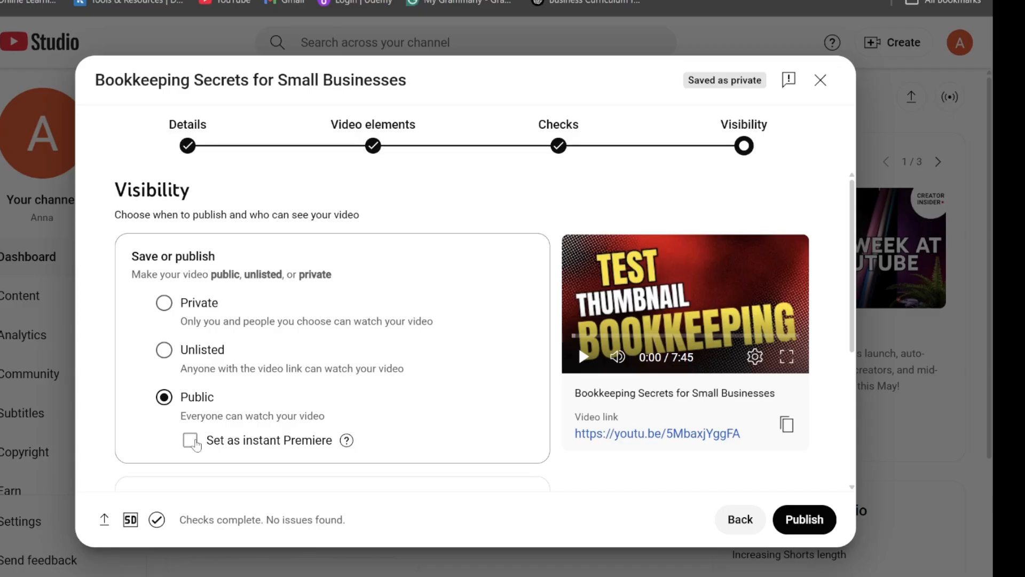
{"action": "left_click", "coordinate": [191, 441]}
{"action": "left_click", "coordinate": [191, 440]}
{"action": "scroll", "coordinate": [315, 321], "scroll_direction": "down", "scroll_amount": 4}
{"action": "scroll", "coordinate": [316, 310], "scroll_direction": "down", "scroll_amount": 1}
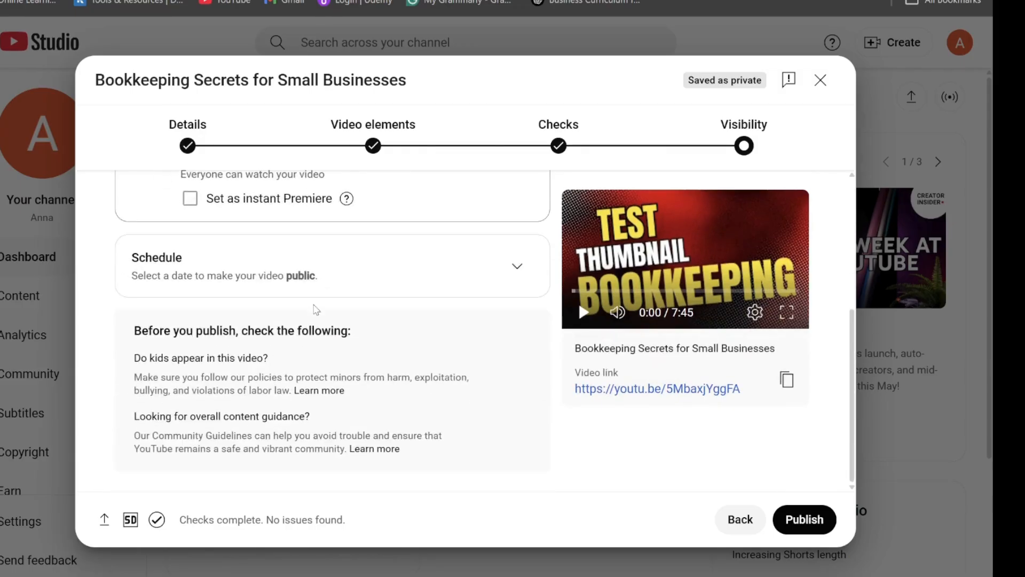
{"action": "scroll", "coordinate": [316, 310], "scroll_direction": "up", "scroll_amount": 5}
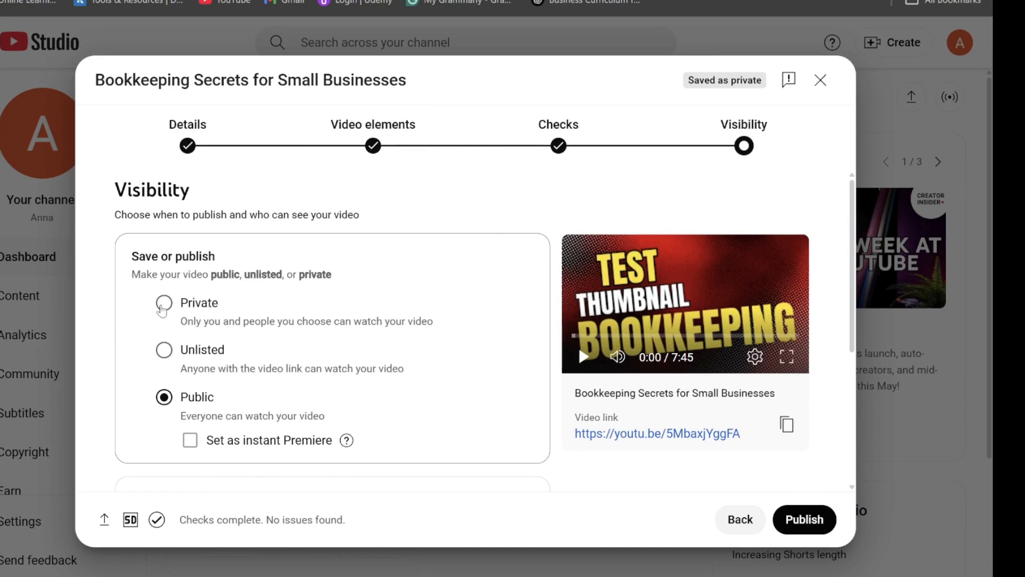
{"action": "left_click", "coordinate": [163, 309]}
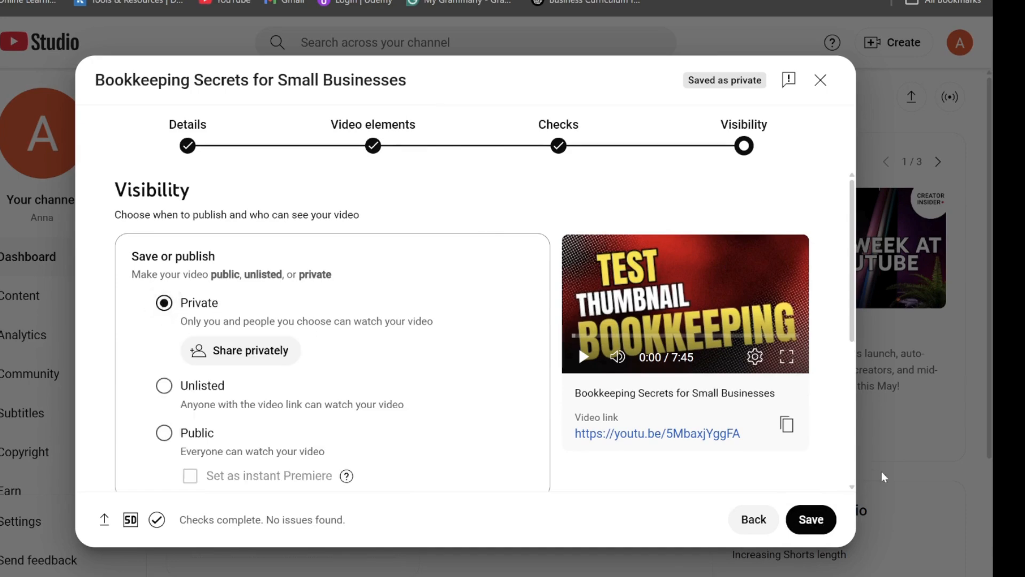
{"action": "left_click", "coordinate": [806, 524]}
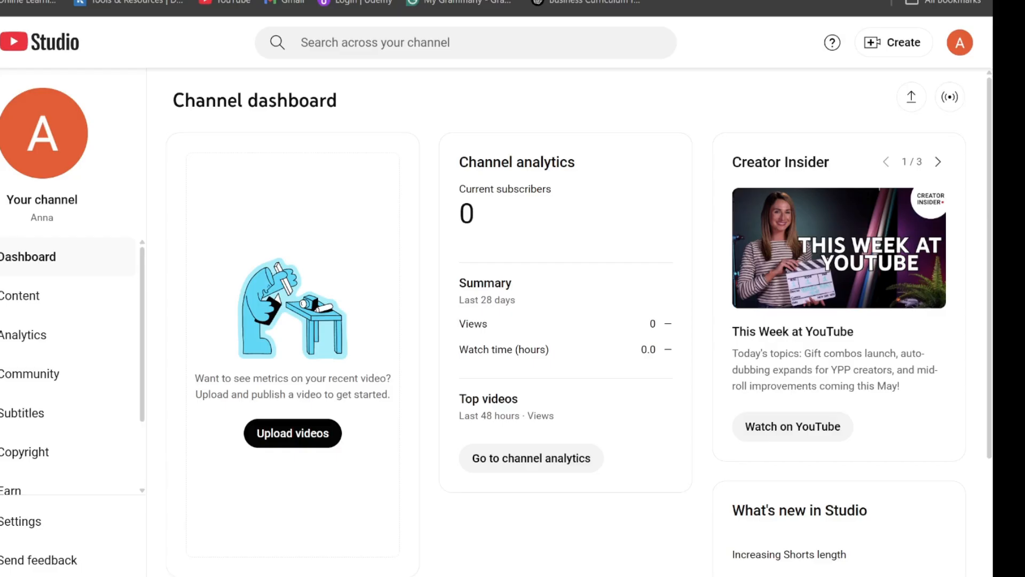
Step: Open the Content Videos tab listing the private Bookkeeping Secrets upload with 0 views
{"action": "left_click", "coordinate": [26, 297]}
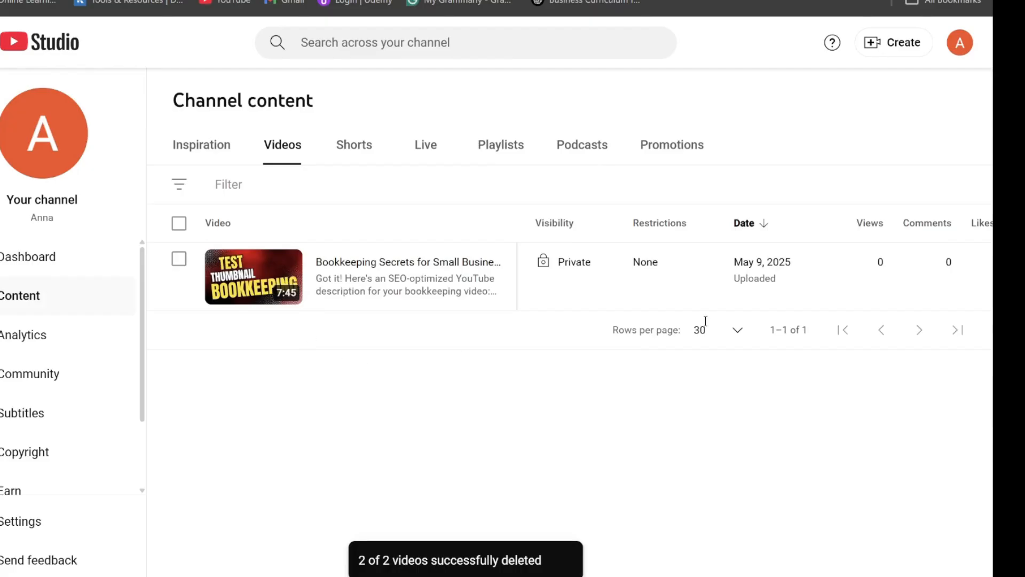
{"action": "mouse_move", "coordinate": [869, 238]}
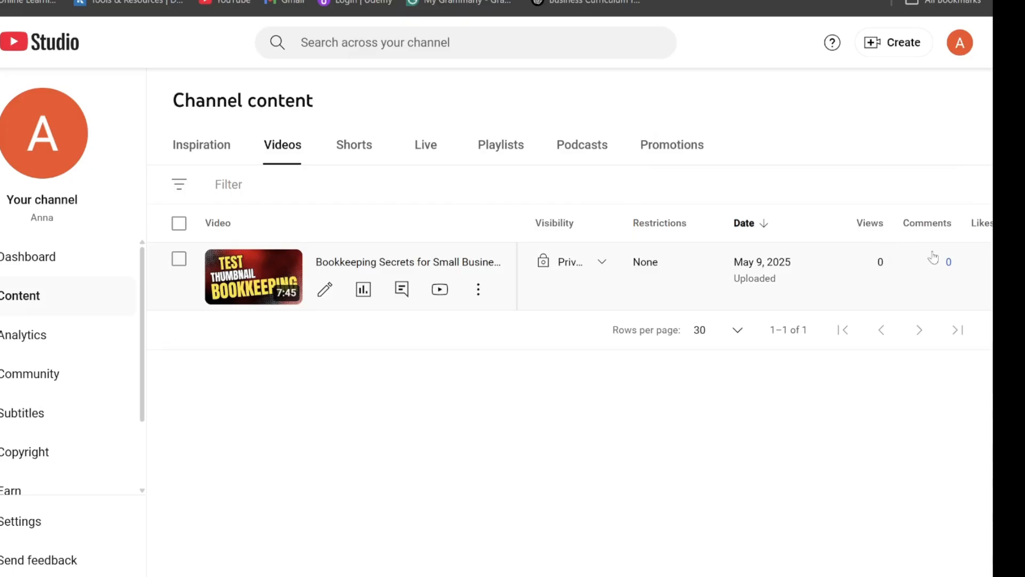
{"action": "mouse_move", "coordinate": [998, 265]}
{"action": "left_click_drag", "start_coordinate": [189, 311], "coordinate": [283, 266]}
{"action": "left_click", "coordinate": [311, 371]}
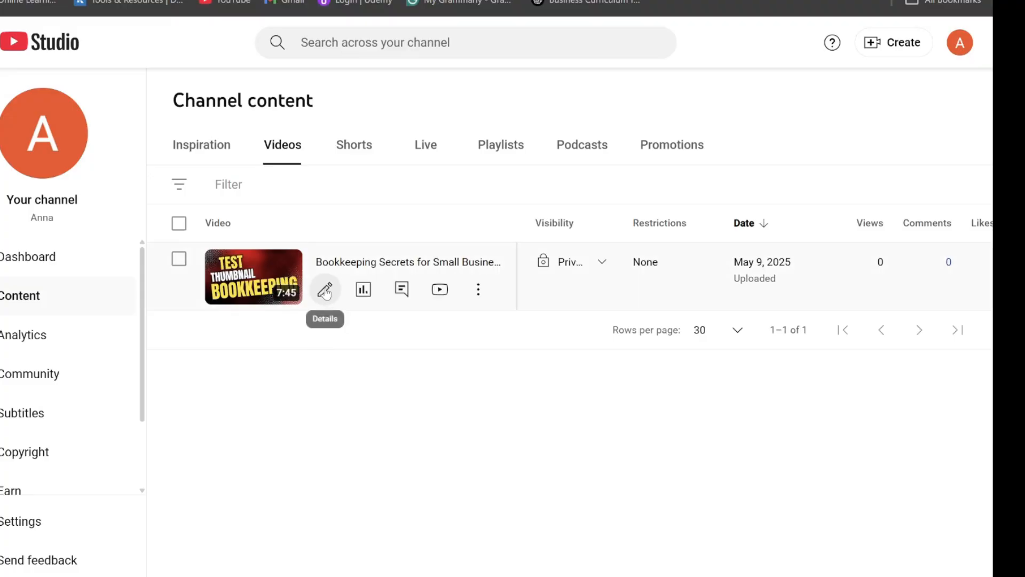
{"action": "left_click", "coordinate": [326, 291]}
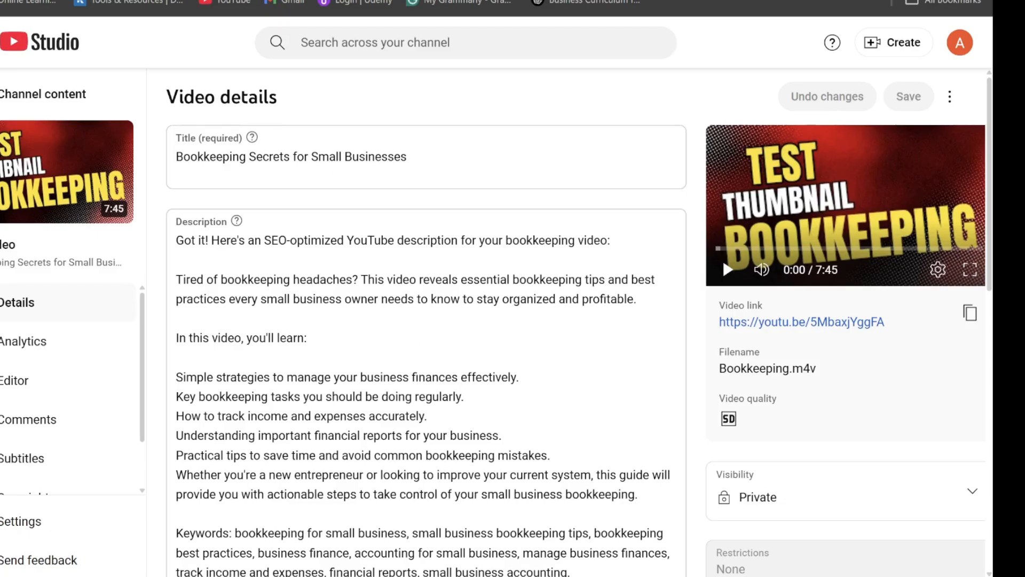
{"action": "key", "text": "alt+Left"}
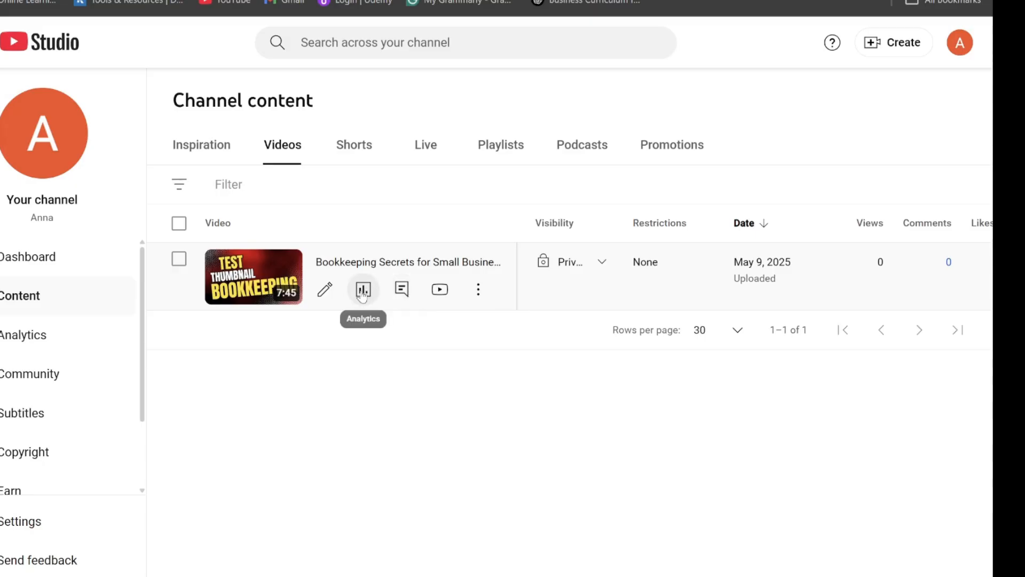
Step: Permanently delete the Bookkeeping Secrets test video with Delete forever, acknowledging the warning
{"action": "left_click", "coordinate": [179, 258]}
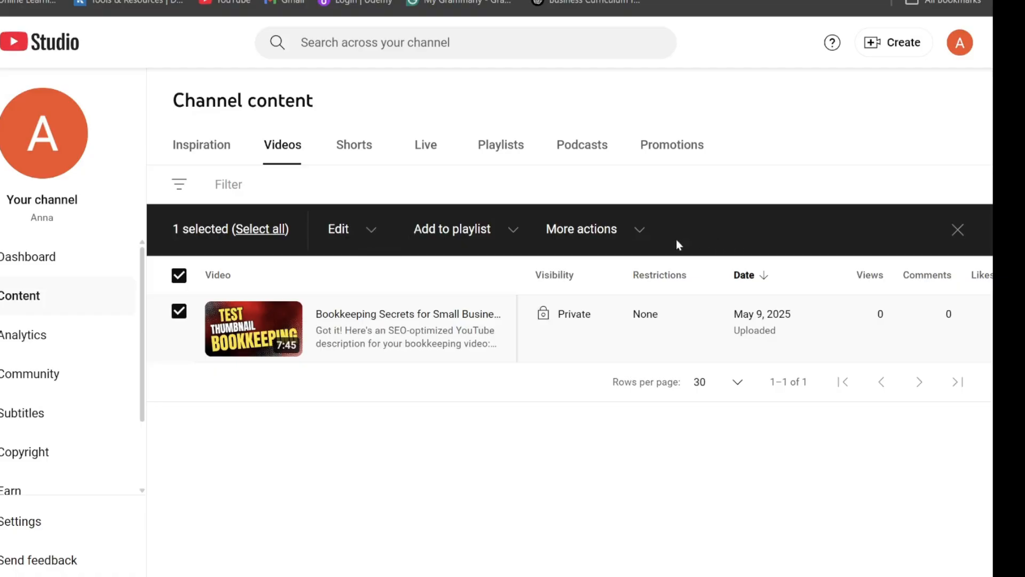
{"action": "left_click", "coordinate": [647, 234]}
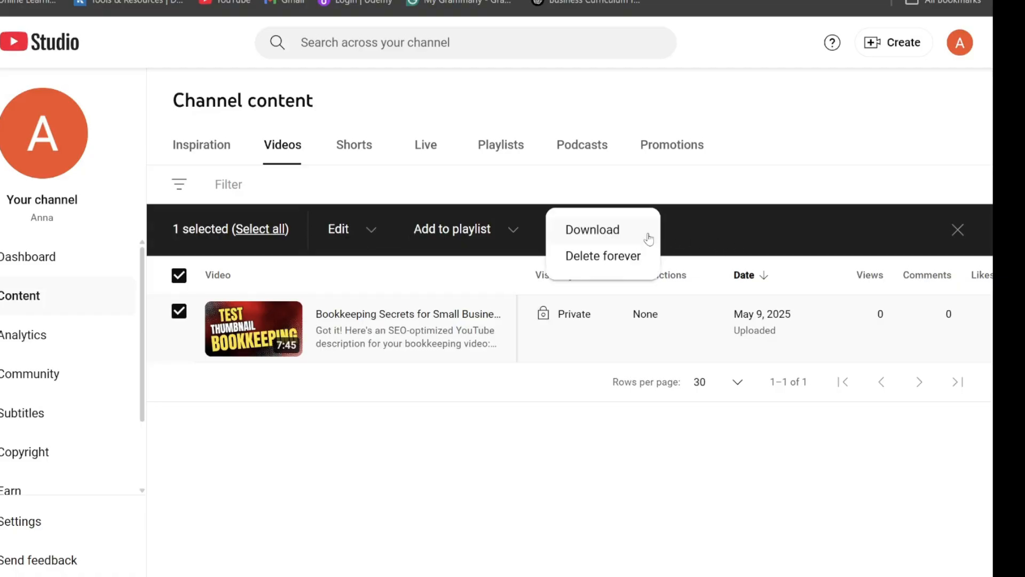
{"action": "left_click", "coordinate": [621, 262]}
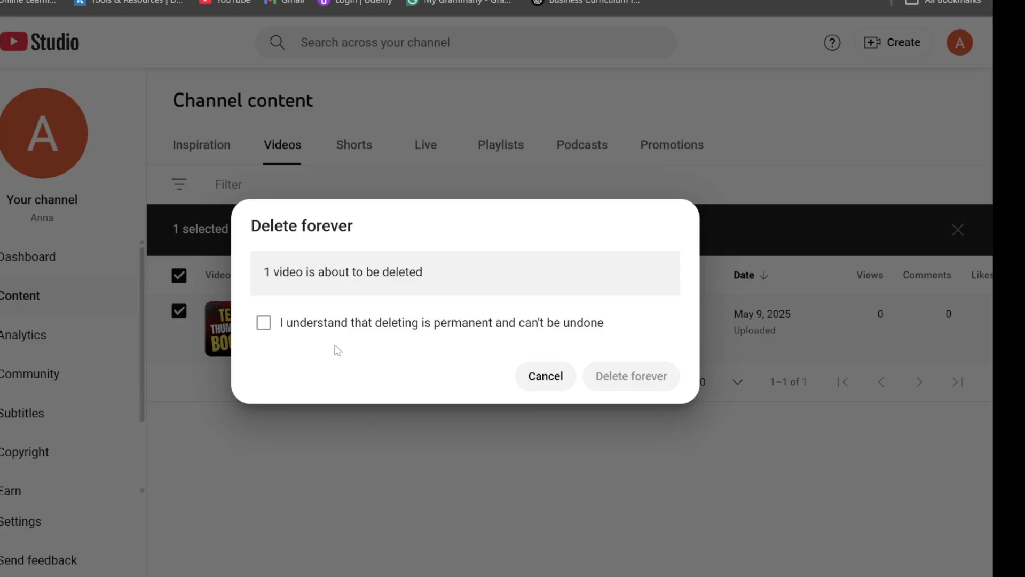
{"action": "left_click", "coordinate": [264, 324]}
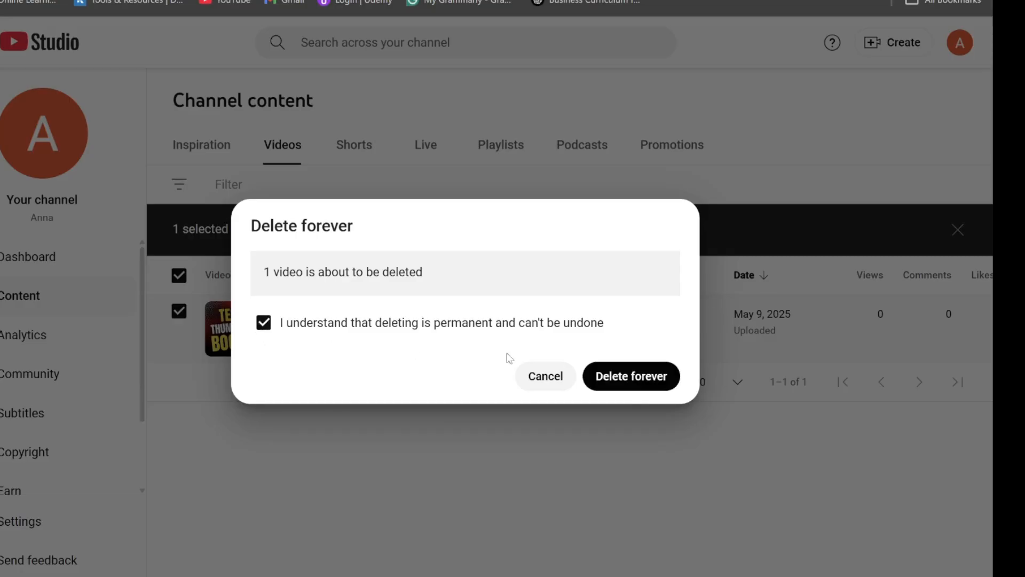
{"action": "left_click", "coordinate": [642, 383]}
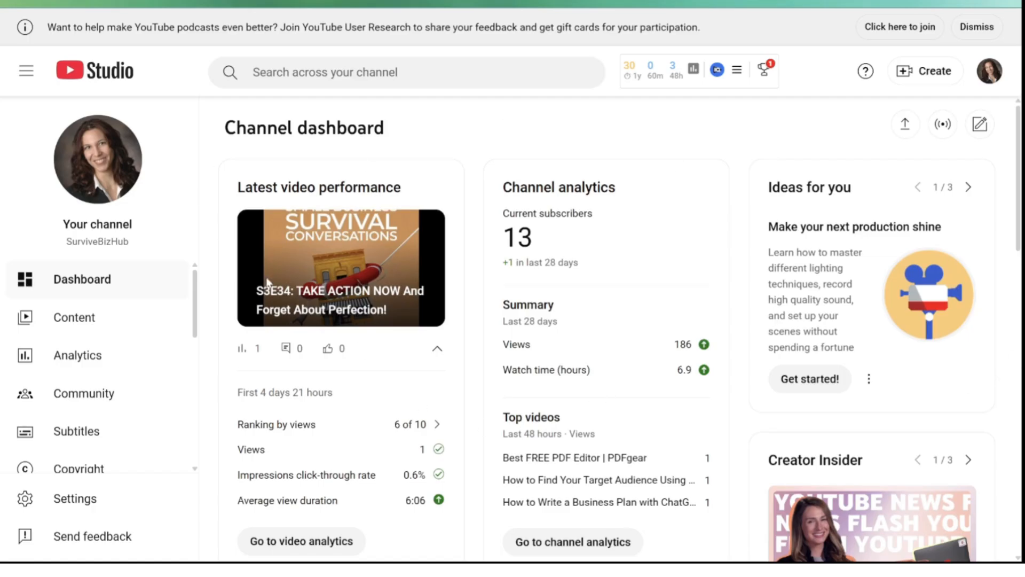
Step: Check the Podcasts tab under Content, then view the 28-day Channel analytics overview
{"action": "left_click", "coordinate": [70, 324]}
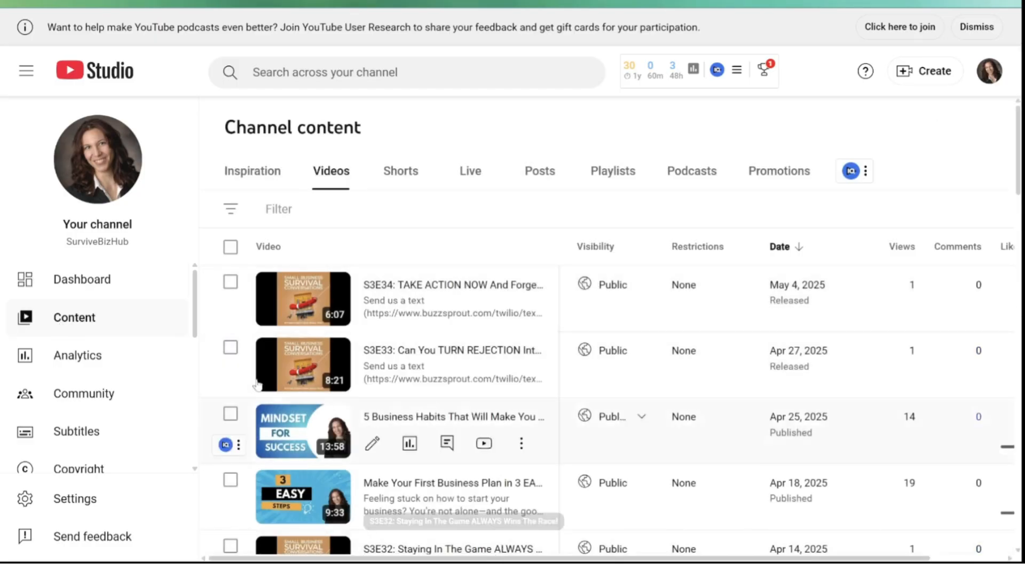
{"action": "left_click", "coordinate": [689, 172]}
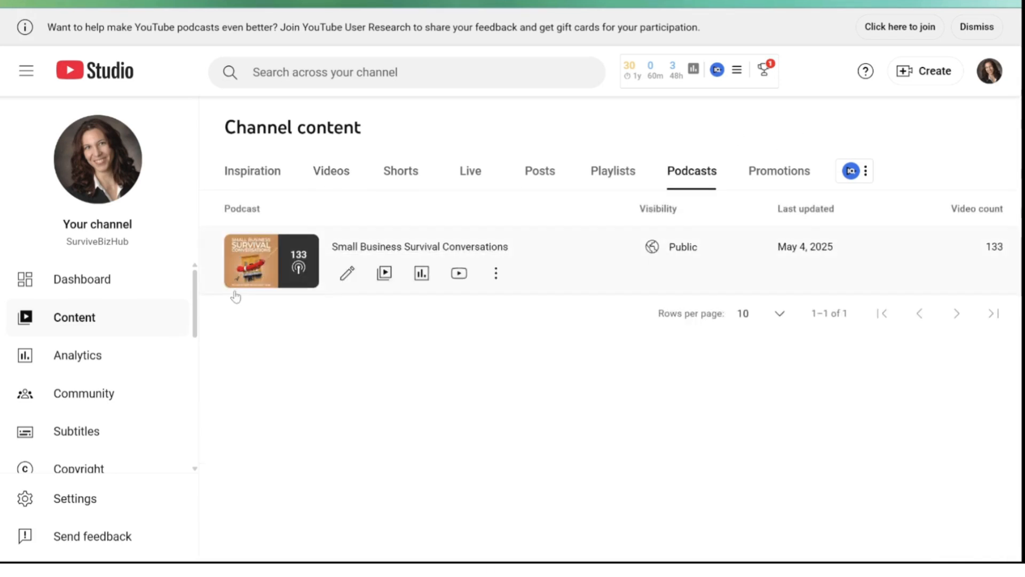
{"action": "left_click", "coordinate": [72, 359]}
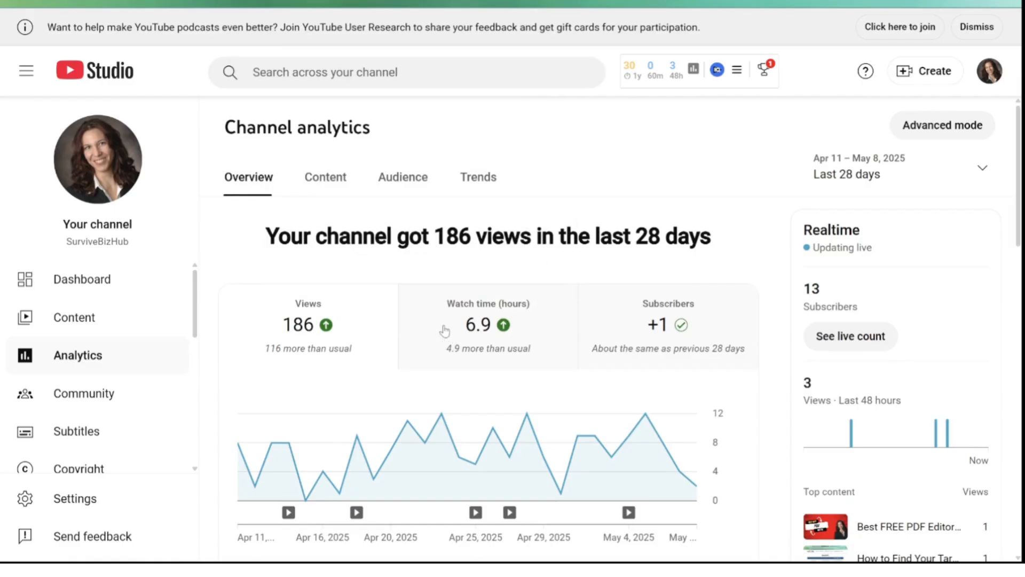
{"action": "scroll", "coordinate": [701, 341], "scroll_direction": "down", "scroll_amount": 5}
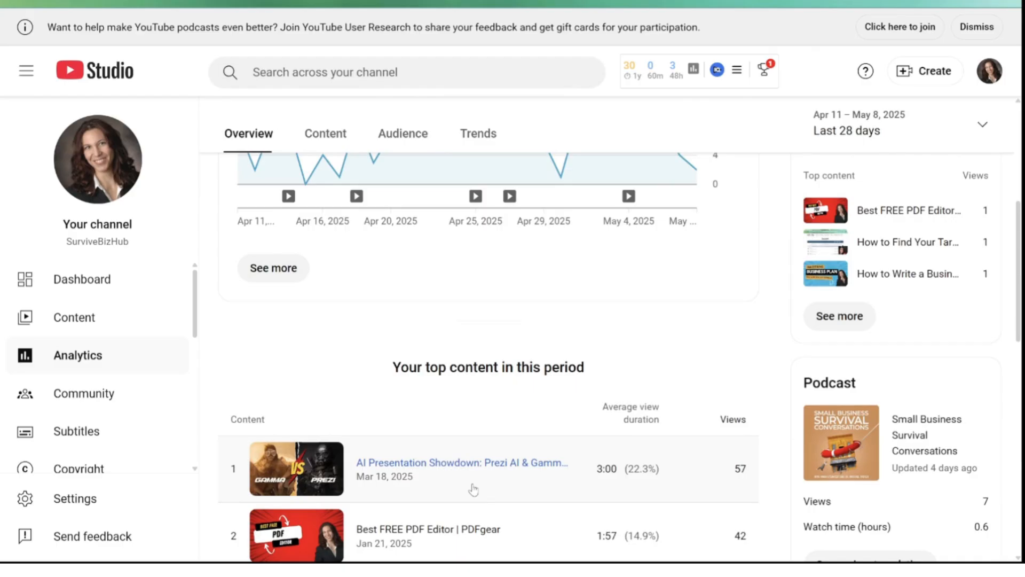
{"action": "scroll", "coordinate": [473, 489], "scroll_direction": "down", "scroll_amount": 4}
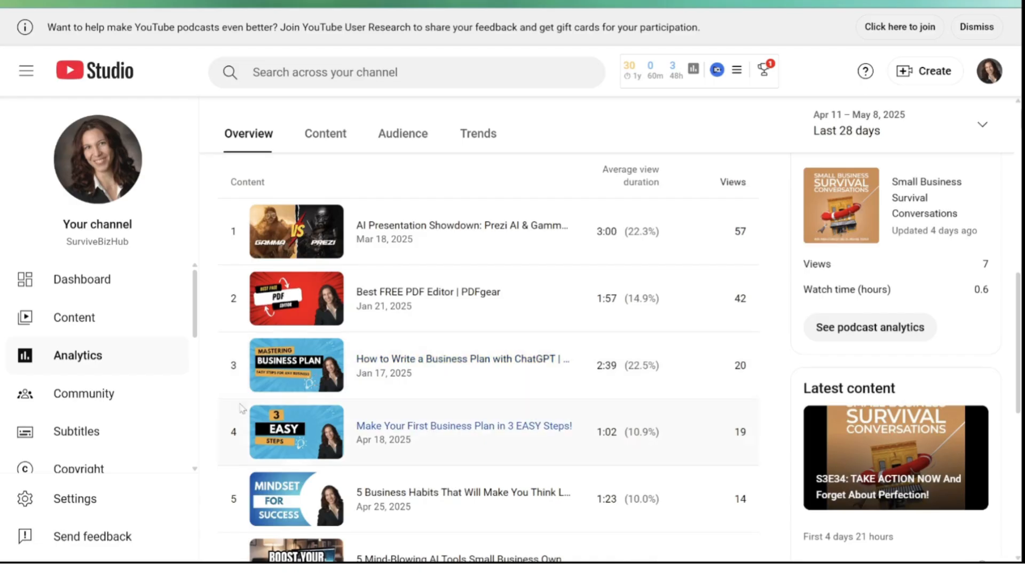
{"action": "scroll", "coordinate": [286, 473], "scroll_direction": "up", "scroll_amount": 4}
{"action": "scroll", "coordinate": [285, 472], "scroll_direction": "up", "scroll_amount": 5}
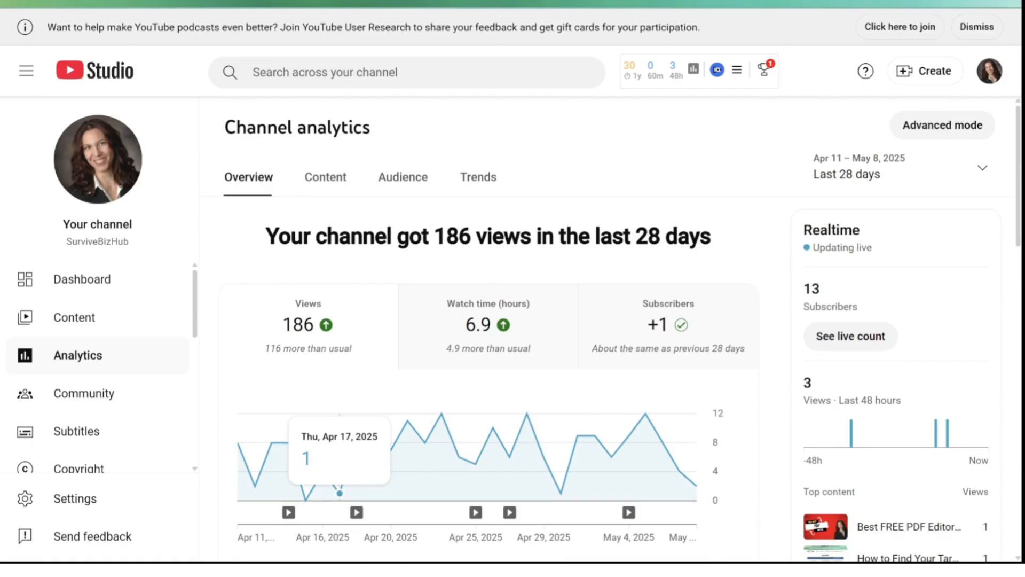
{"action": "mouse_move", "coordinate": [629, 512]}
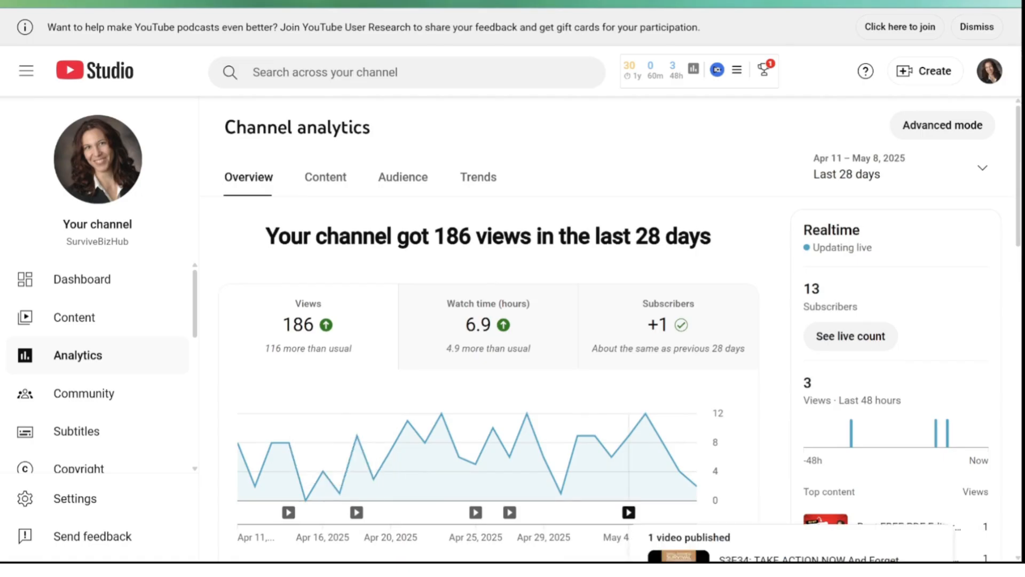